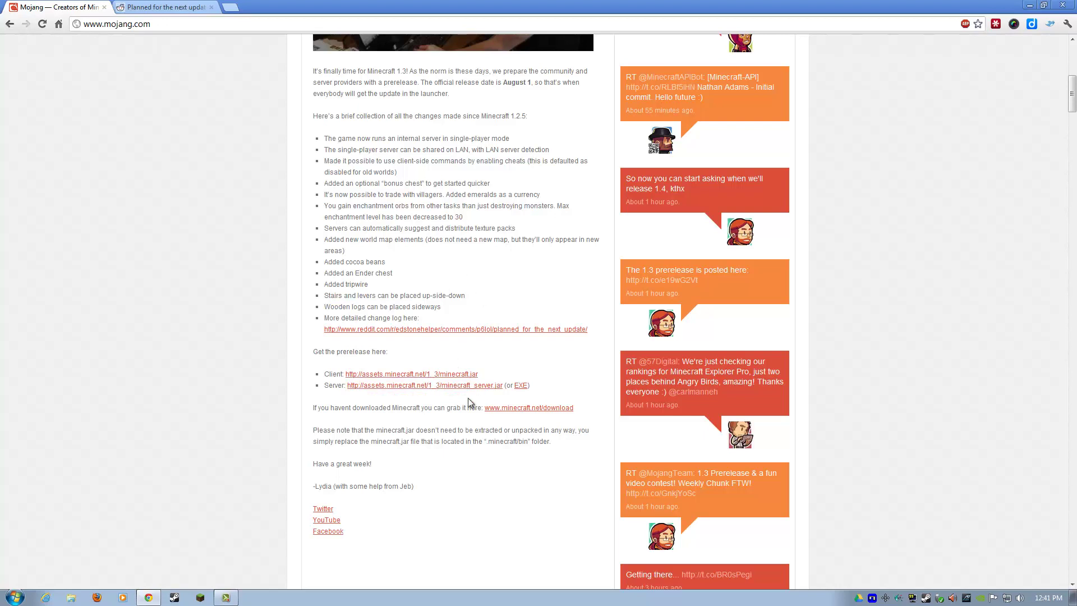
# Save the linked 1.3 prerelease client as minecraft.jar in the Downloads folder, with the file type Executable Jar File
pyautogui.rightClick(440, 374)
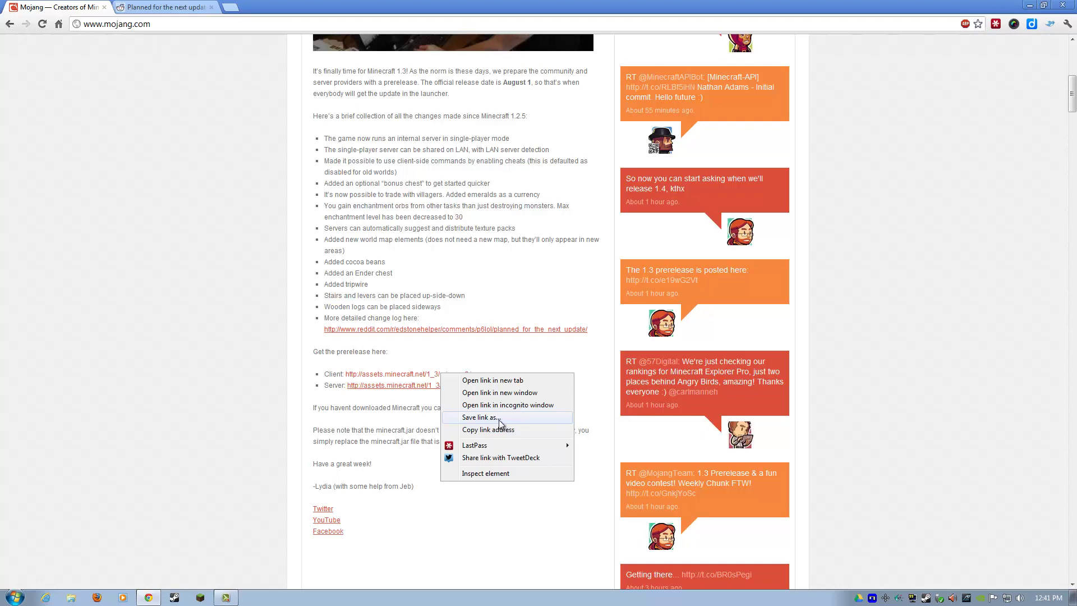
pyautogui.click(482, 422)
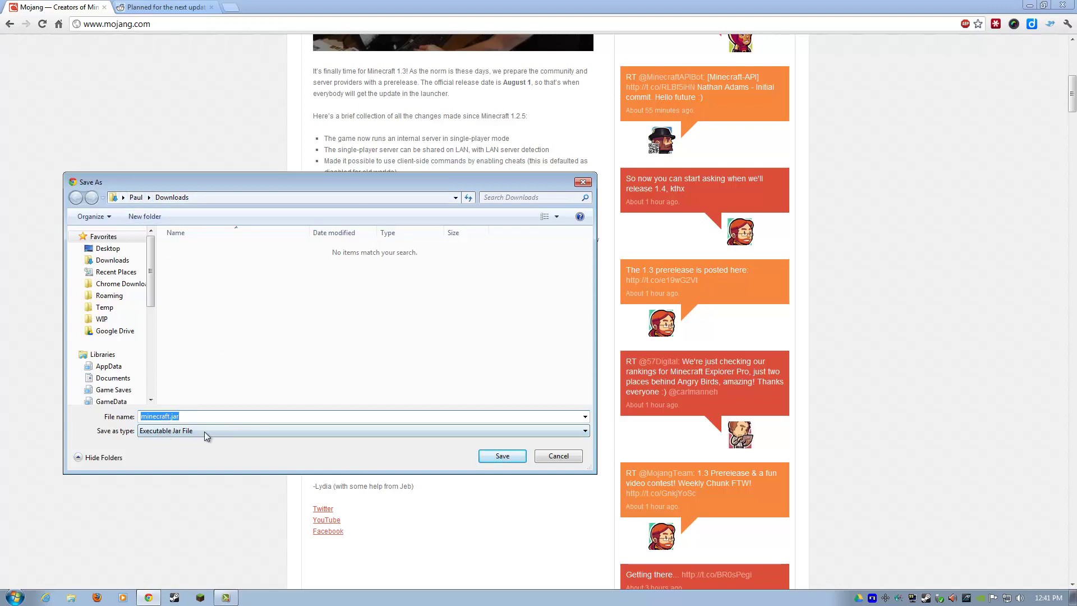
pyautogui.click(194, 416)
pyautogui.click(198, 432)
pyautogui.click(200, 437)
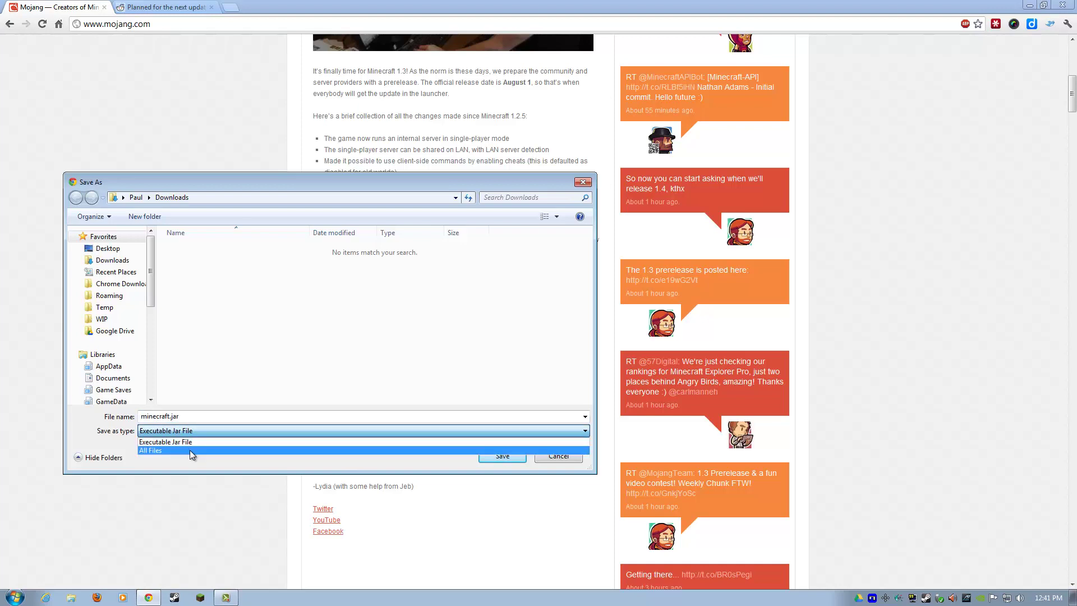
pyautogui.click(190, 450)
pyautogui.click(202, 416)
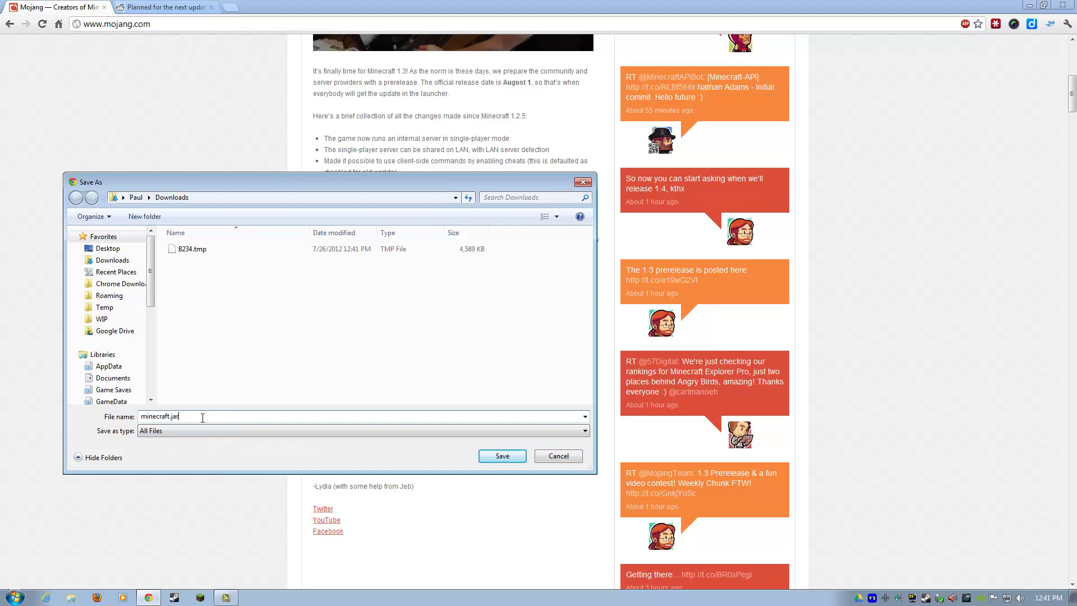
pyautogui.click(190, 432)
pyautogui.click(190, 443)
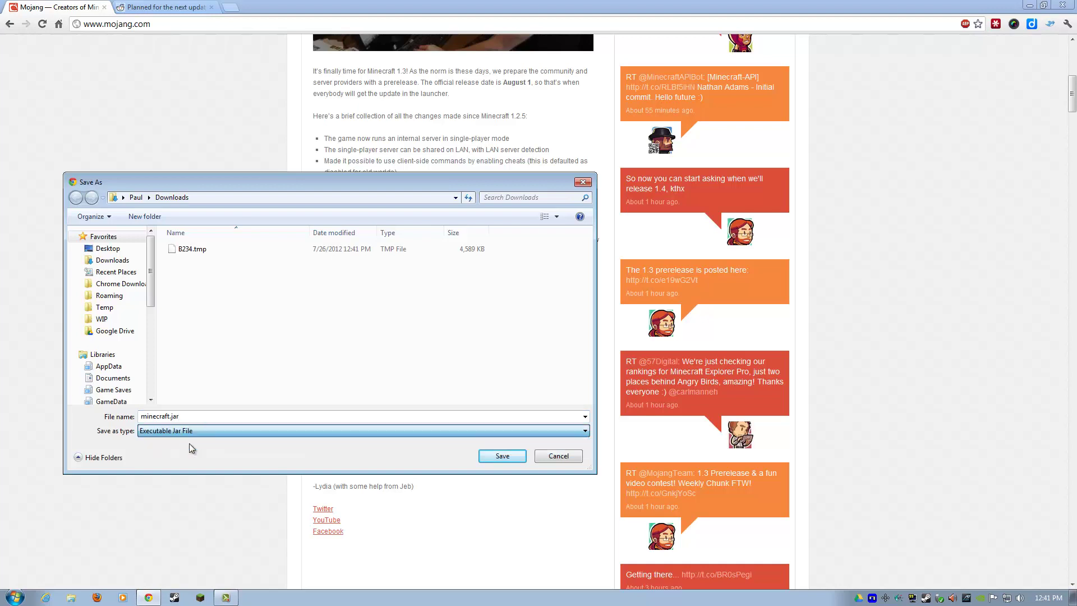
pyautogui.click(503, 456)
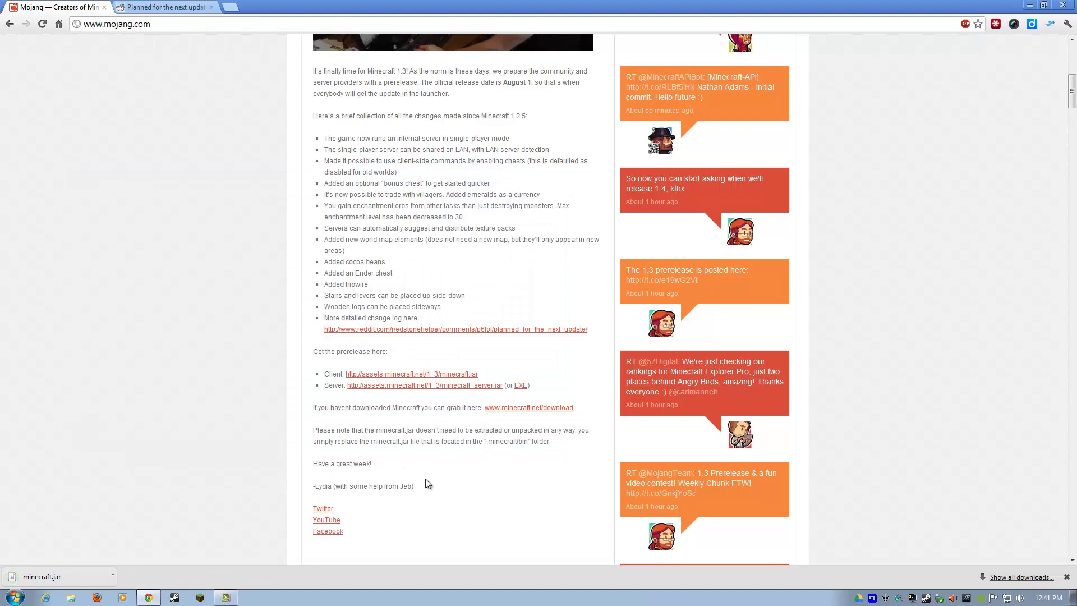
# Save the linked prerelease server as minecraft_server.jar in Downloads and show the downloaded files in their folder
pyautogui.rightClick(418, 391)
pyautogui.click(443, 430)
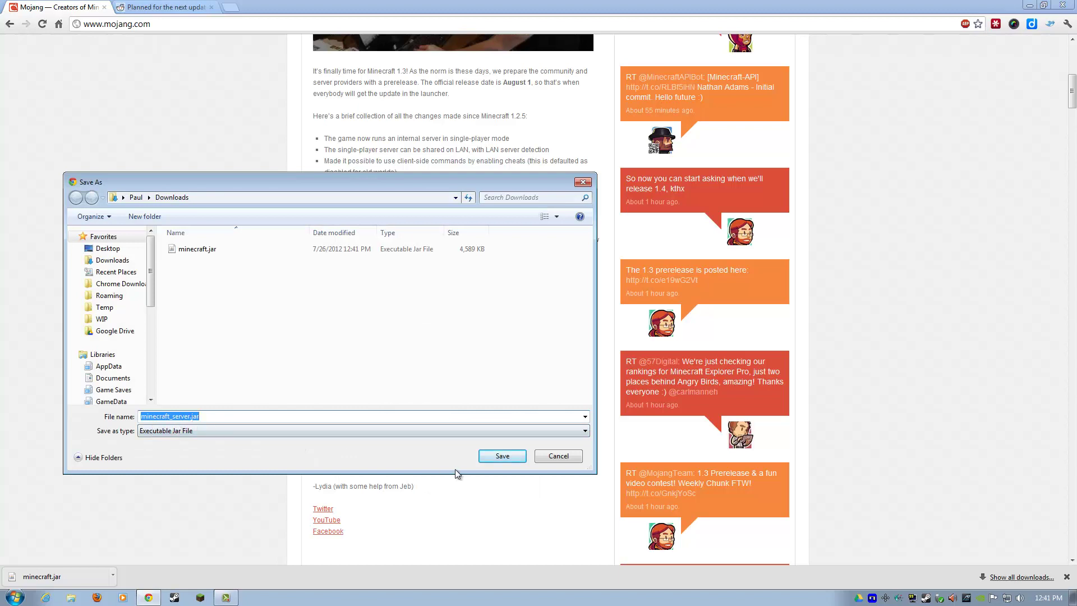
pyautogui.click(500, 457)
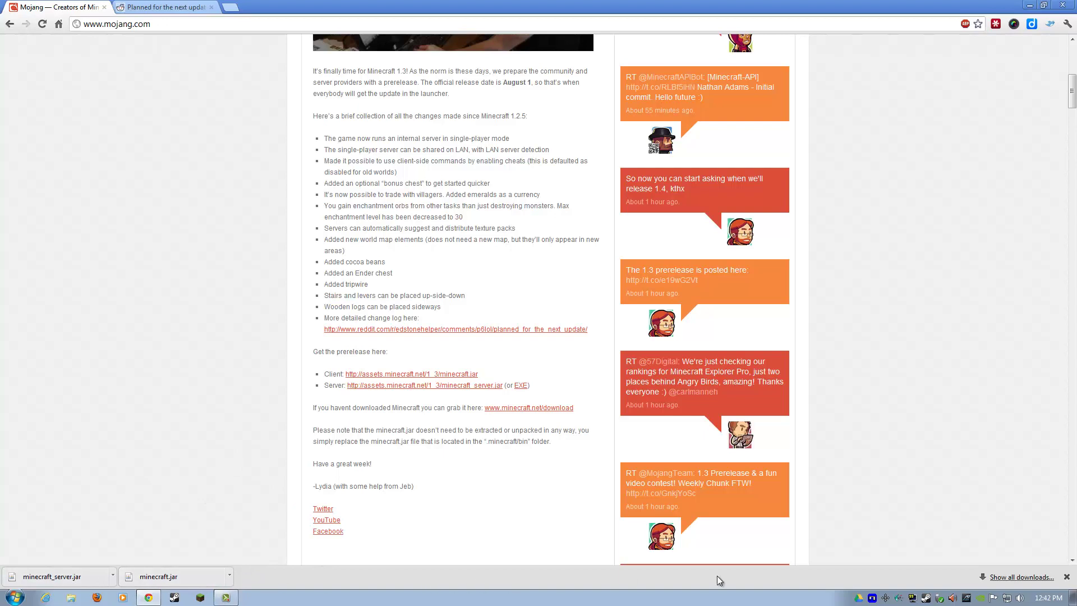
pyautogui.click(230, 578)
pyautogui.click(254, 544)
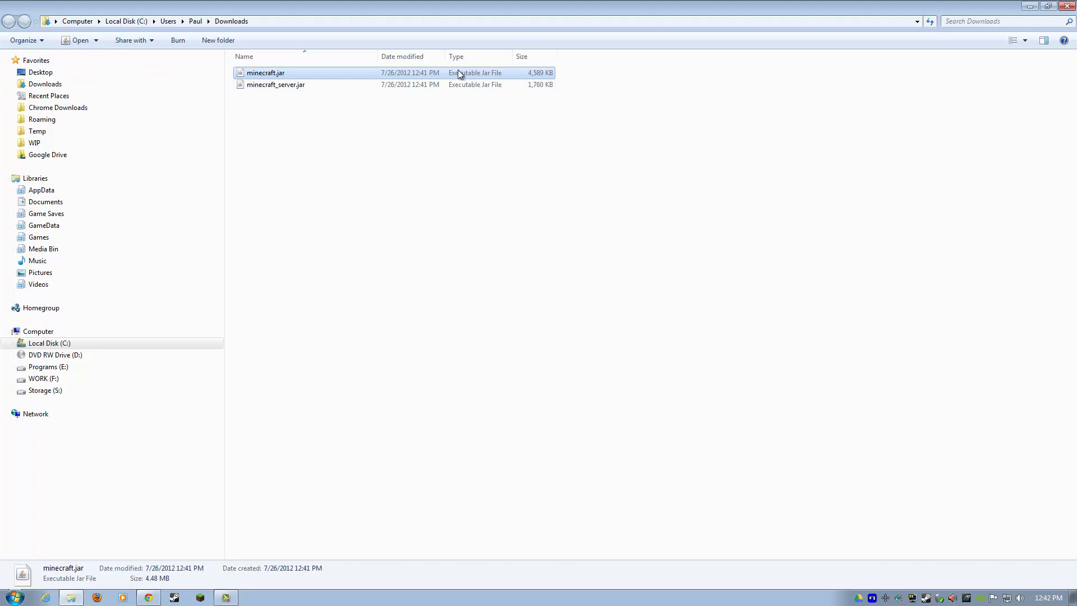
# Check the hidden-files and known-file-extension settings in the folder view options, leaving them without applying changes
pyautogui.click(49, 42)
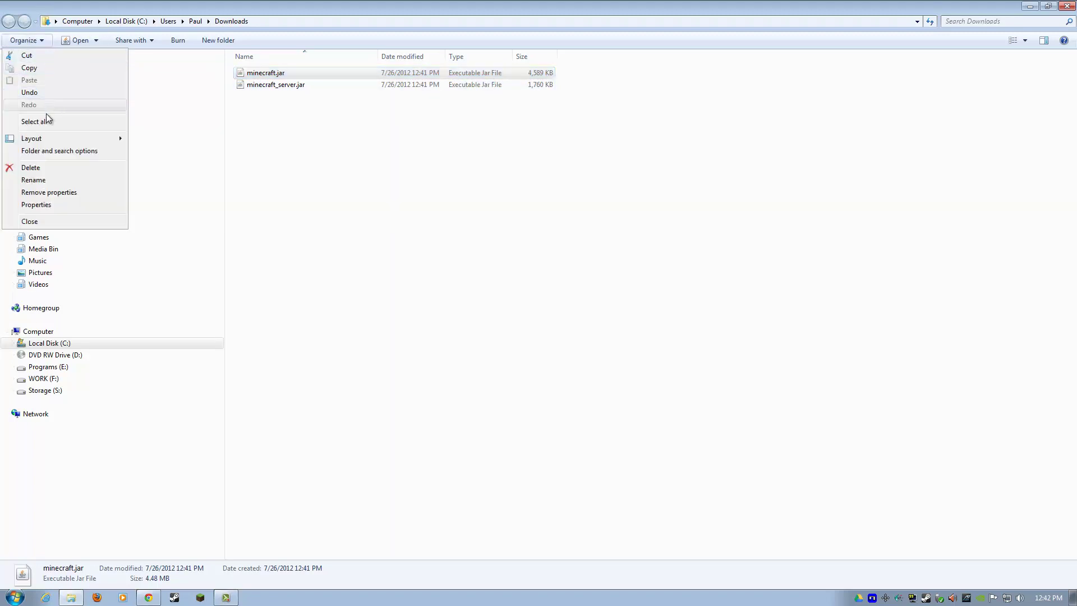
pyautogui.click(50, 156)
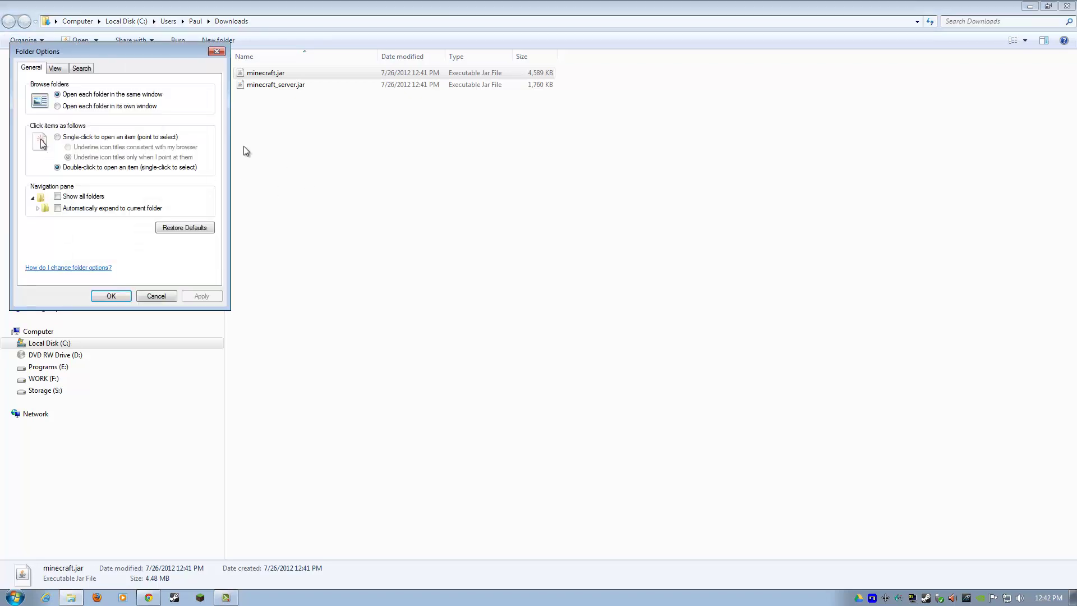
pyautogui.click(54, 68)
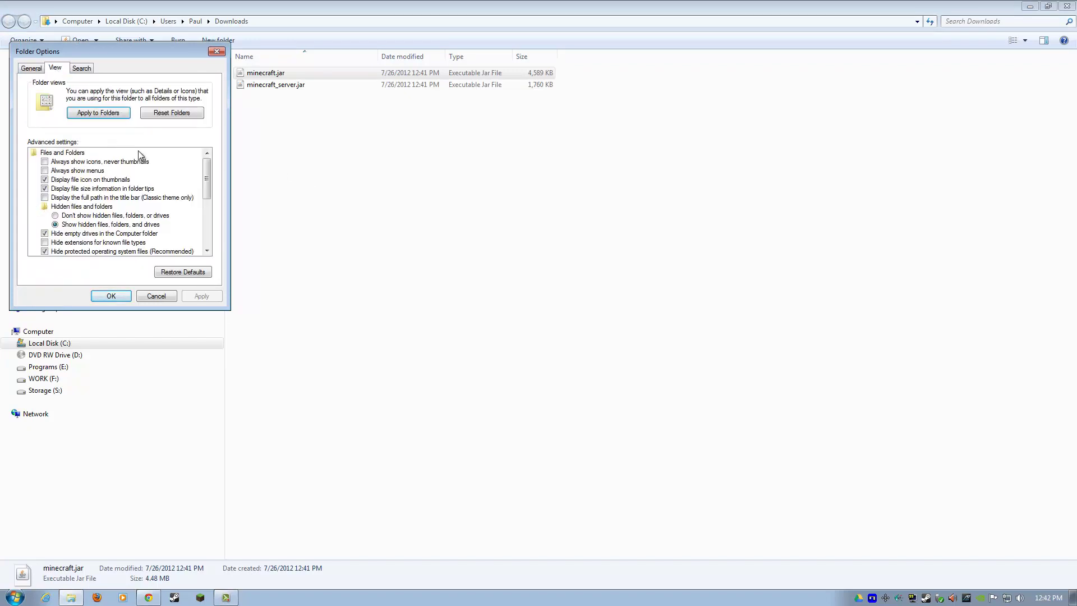
pyautogui.moveTo(212, 166); pyautogui.dragTo(211, 174)
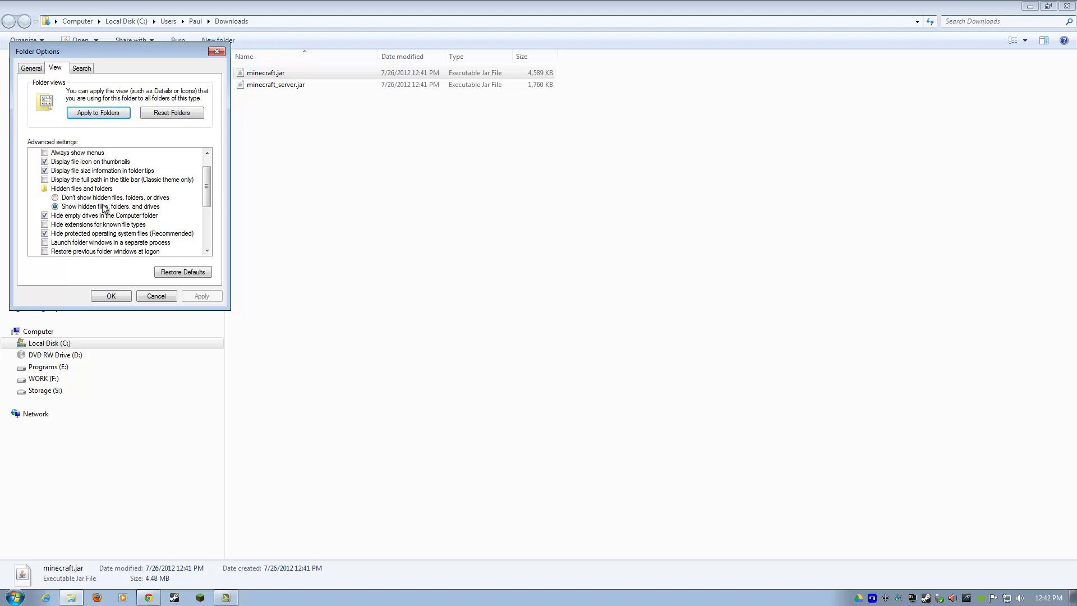
pyautogui.moveTo(207, 198); pyautogui.dragTo(206, 210)
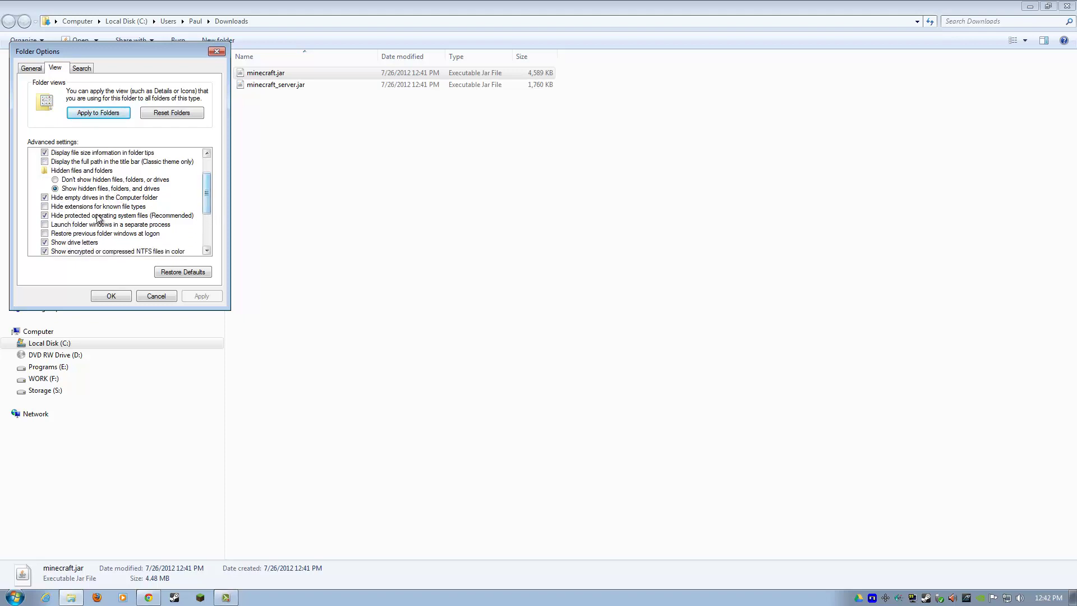
pyautogui.click(66, 207)
pyautogui.click(66, 211)
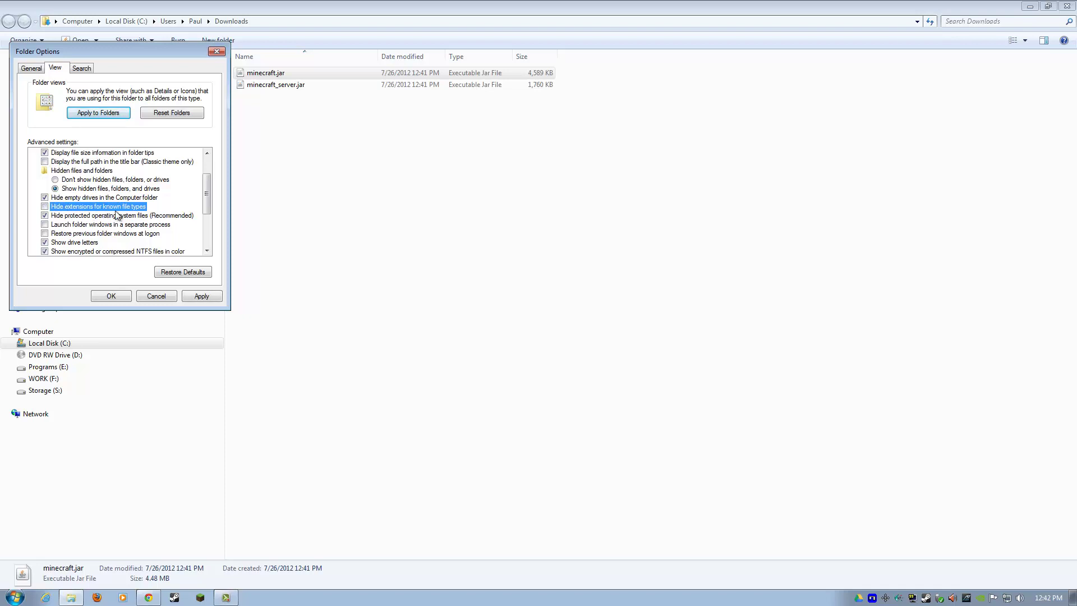
pyautogui.click(166, 295)
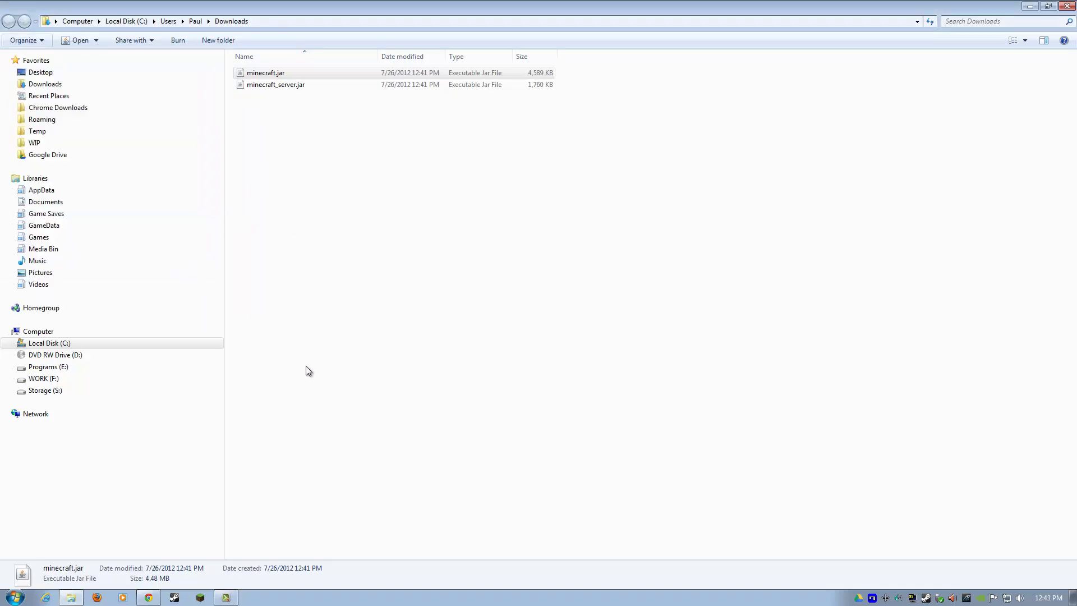
# Open the Roaming application data folder using %appdata%
pyautogui.click(282, 102)
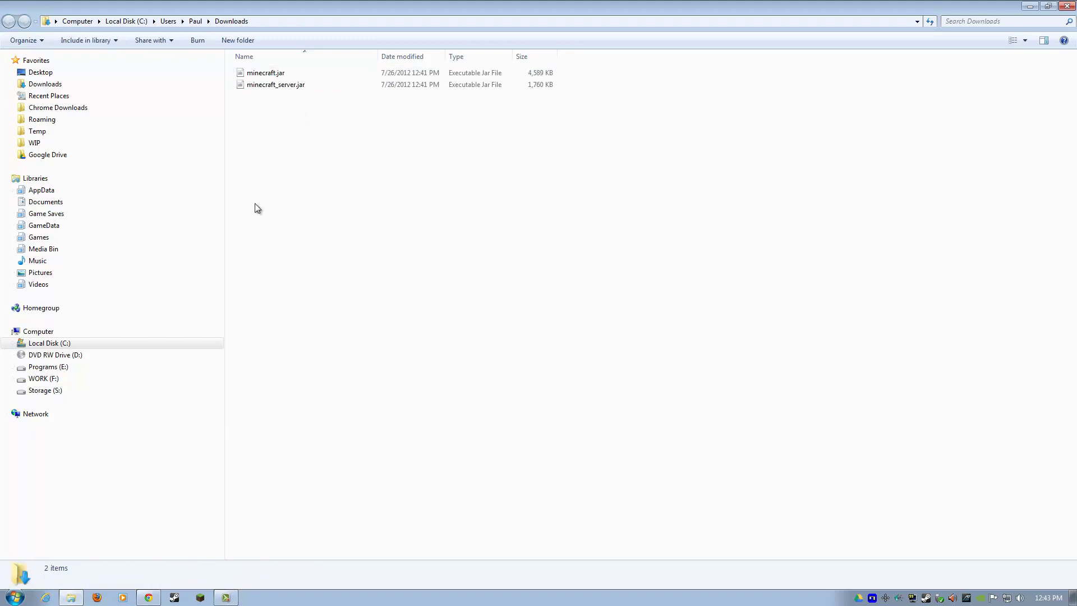
pyautogui.click(15, 597)
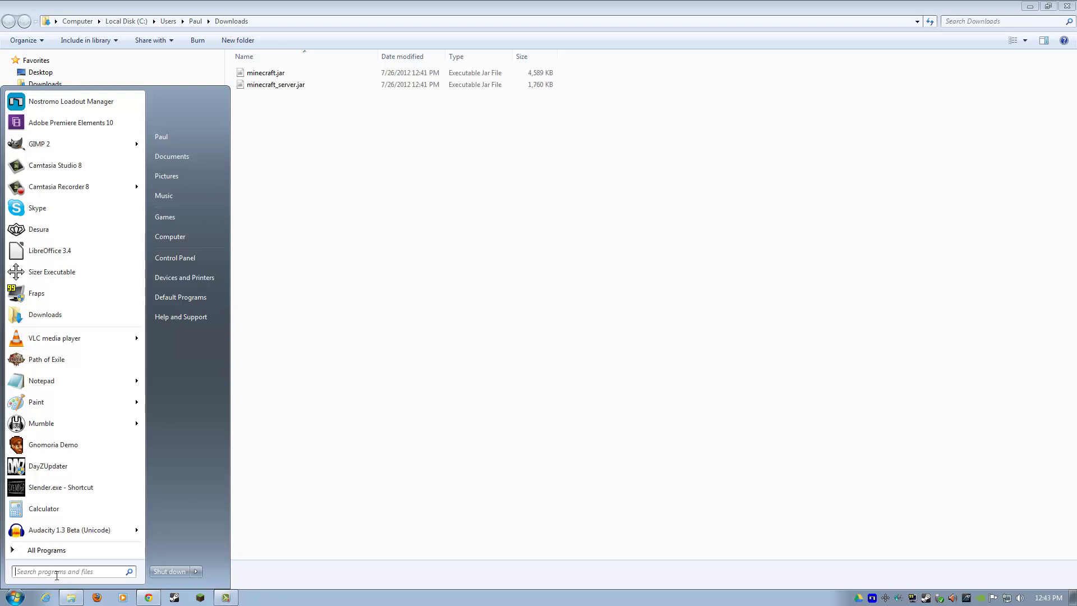
pyautogui.write('%appda')
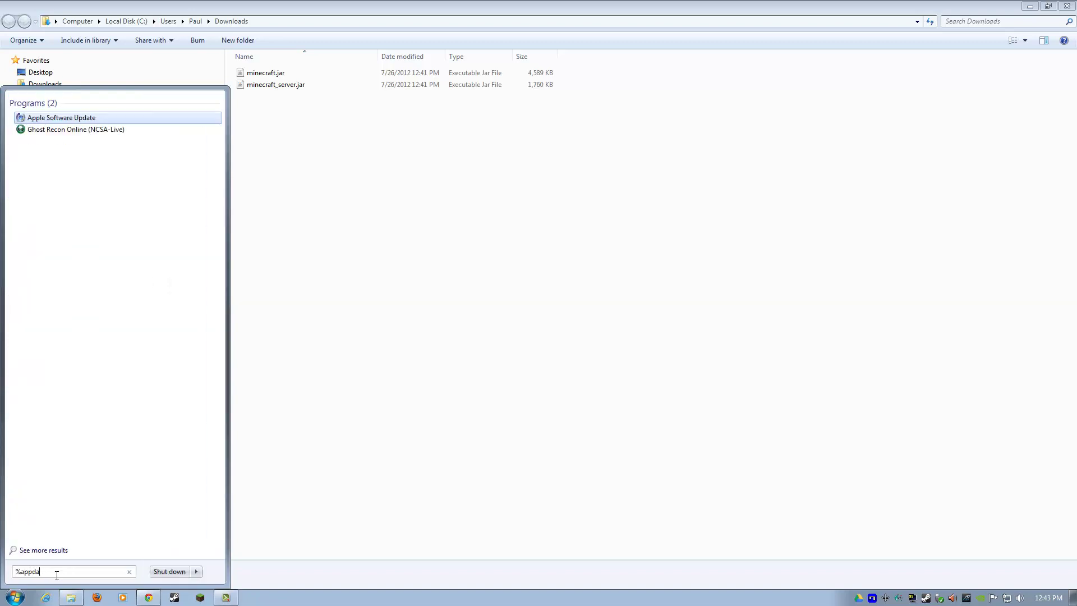
pyautogui.write('ta%')
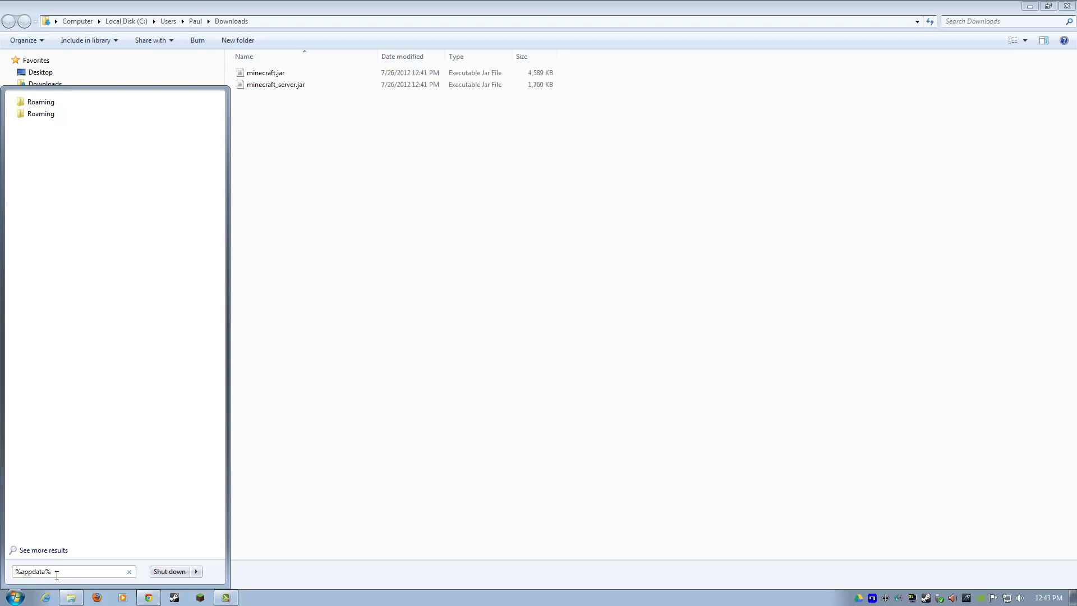
pyautogui.press('Return')
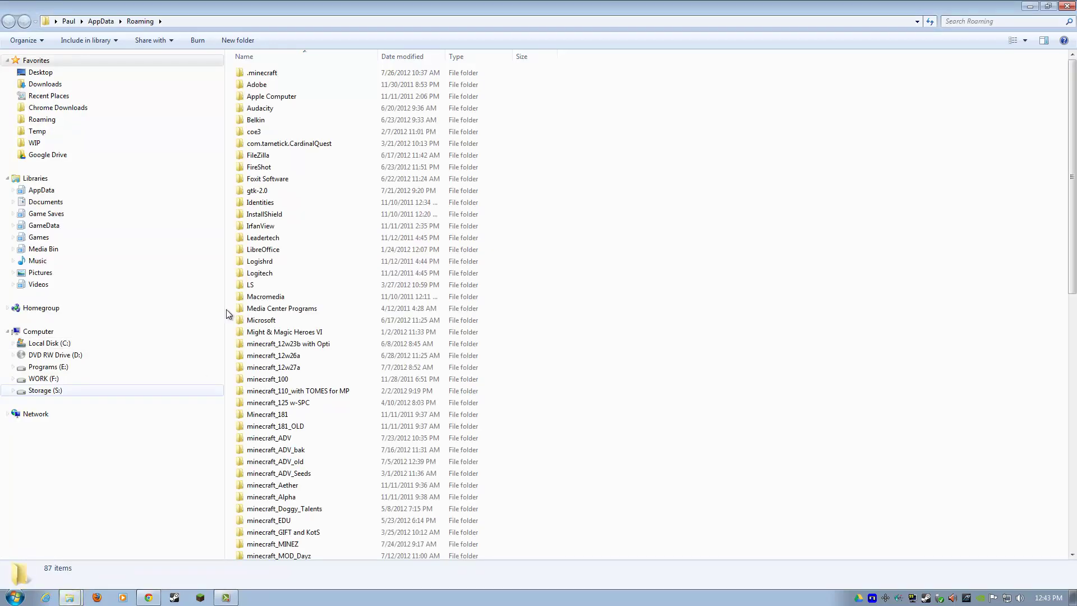
# Rename the .minecraft folder in Roaming to minecraft_BAK
pyautogui.click(260, 76)
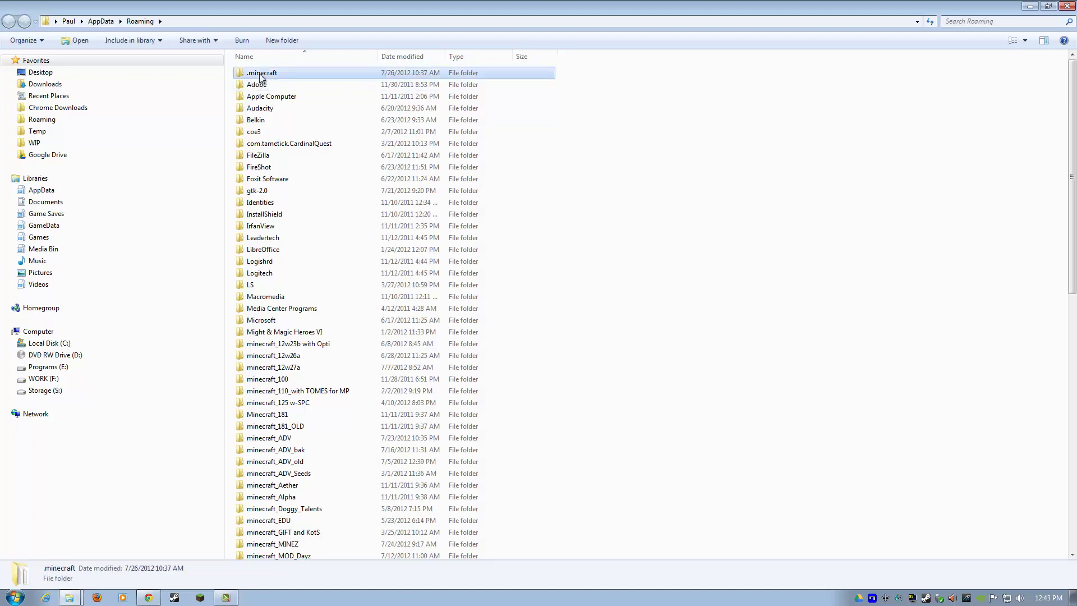
pyautogui.click(260, 77)
pyautogui.click(261, 85)
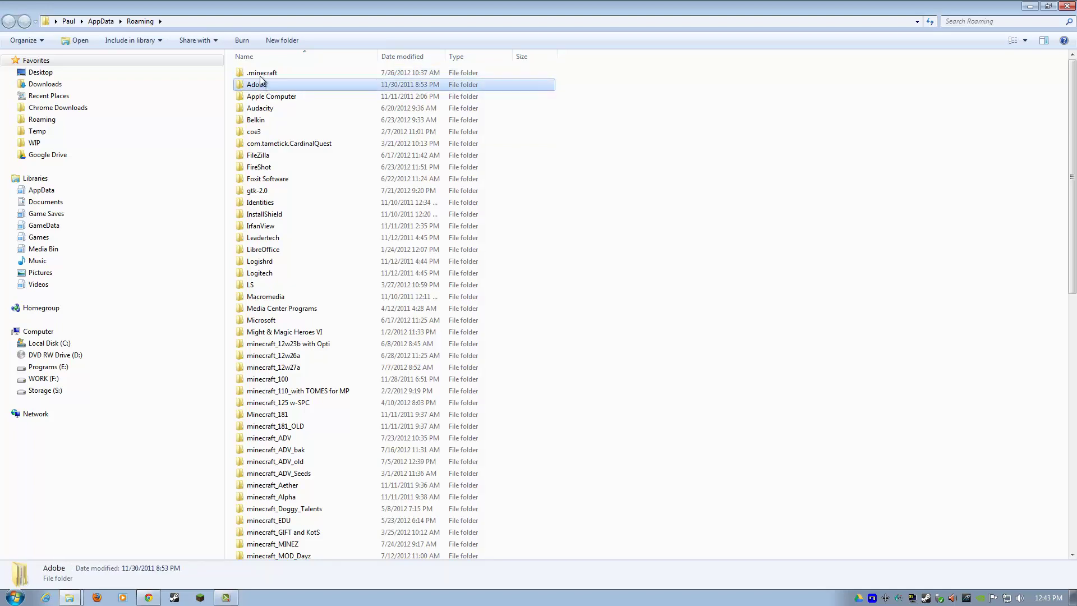
pyautogui.click(259, 75)
pyautogui.click(258, 78)
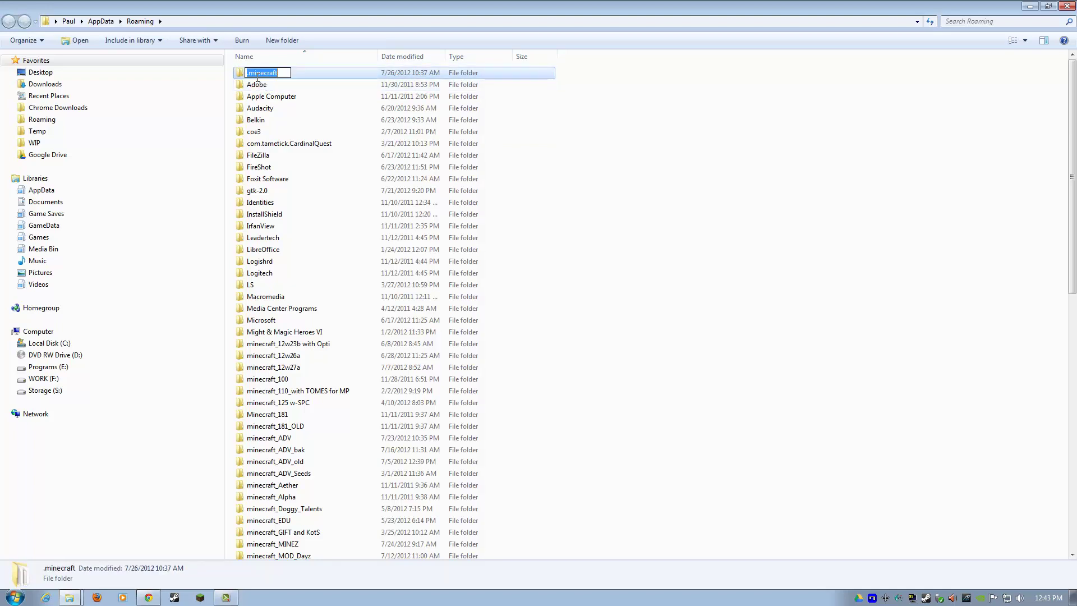
pyautogui.click(247, 73)
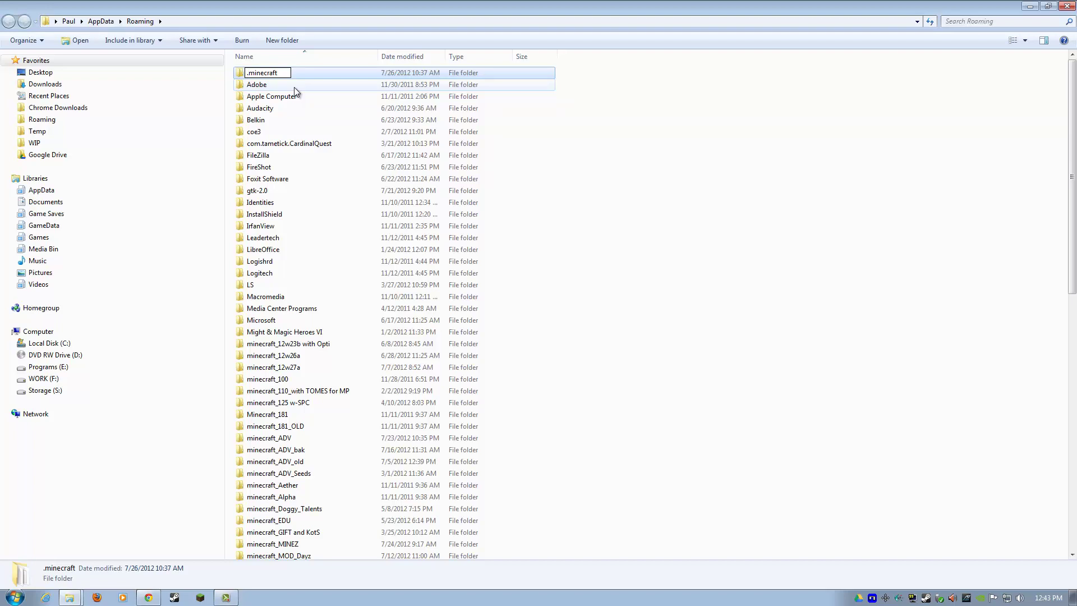
pyautogui.press('Delete')
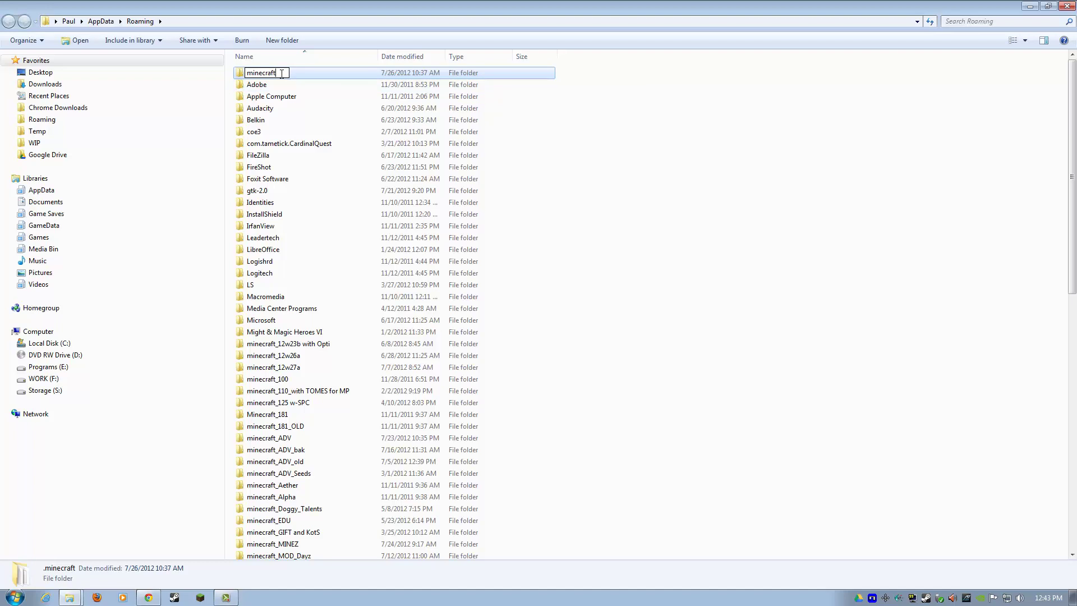
pyautogui.write('_BAK')
pyautogui.click(264, 88)
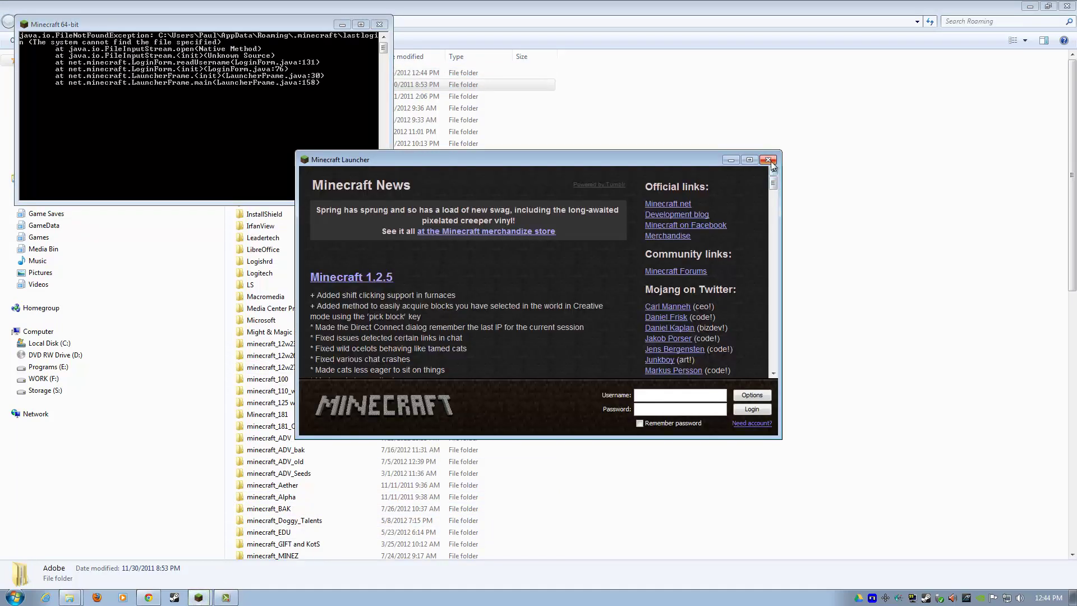
# Close the Minecraft Launcher, look inside the new .minecraft folder and return to Roaming
pyautogui.click(768, 160)
pyautogui.click(257, 72)
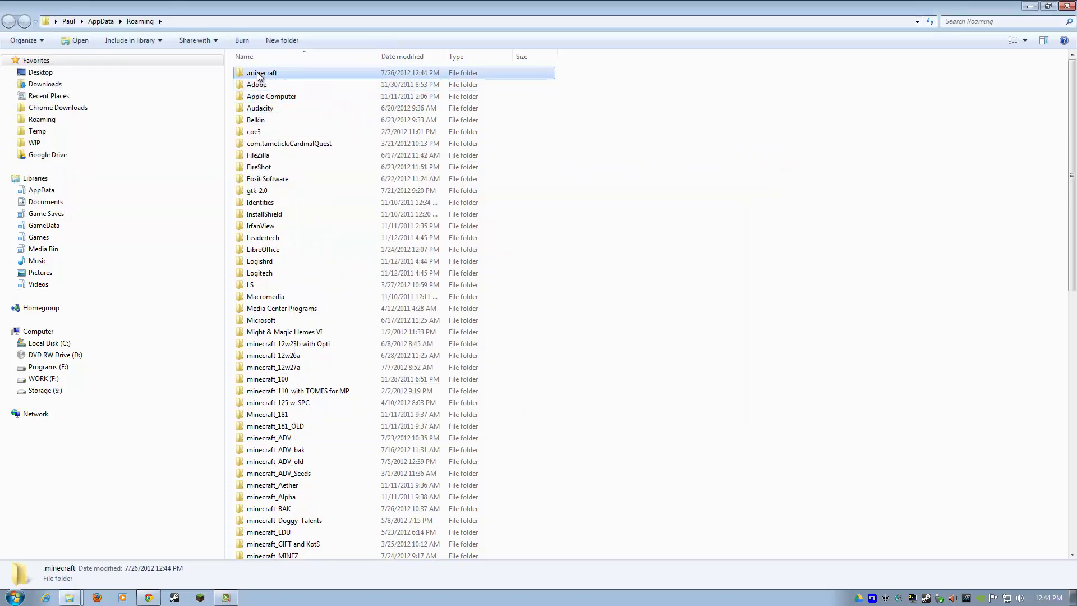
pyautogui.click(260, 82)
pyautogui.click(263, 75)
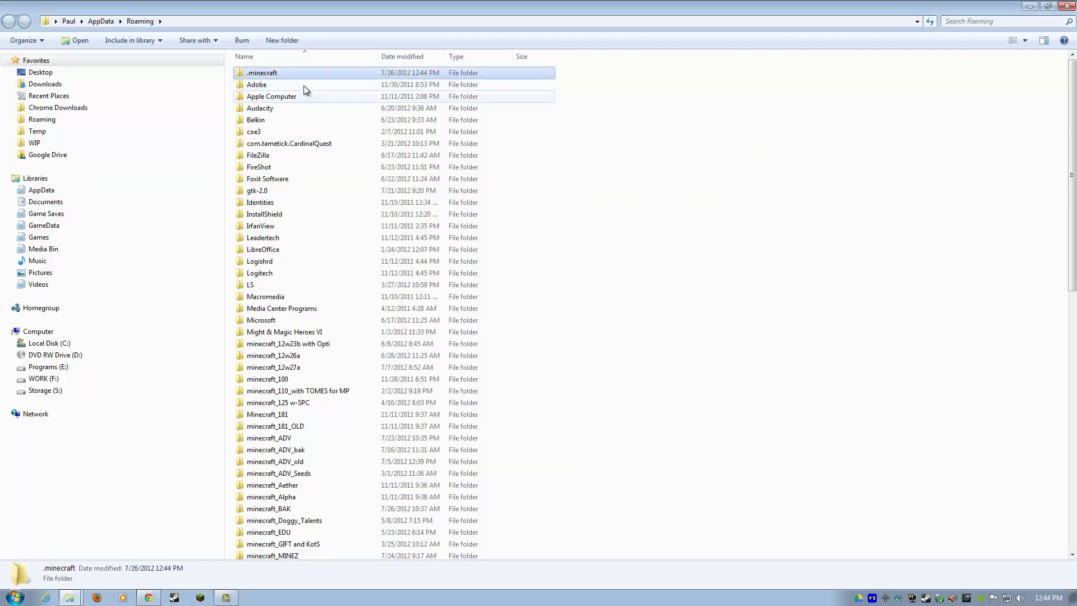
pyautogui.doubleClick(263, 74)
pyautogui.click(8, 21)
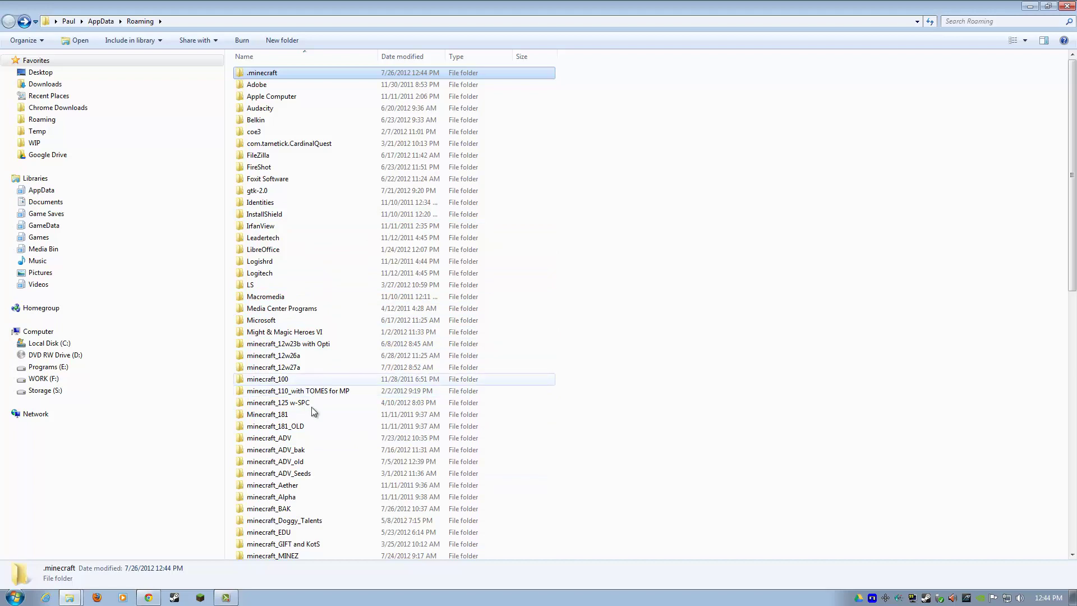
# Copy all the files and folders inside the minecraft_BAK folder
pyautogui.doubleClick(288, 510)
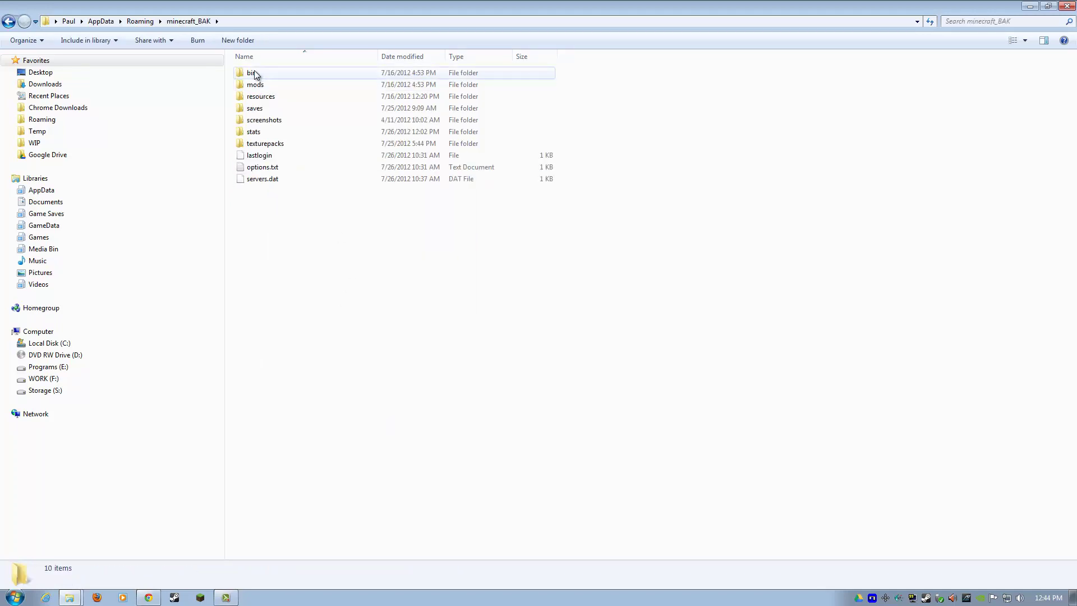
pyautogui.click(255, 73)
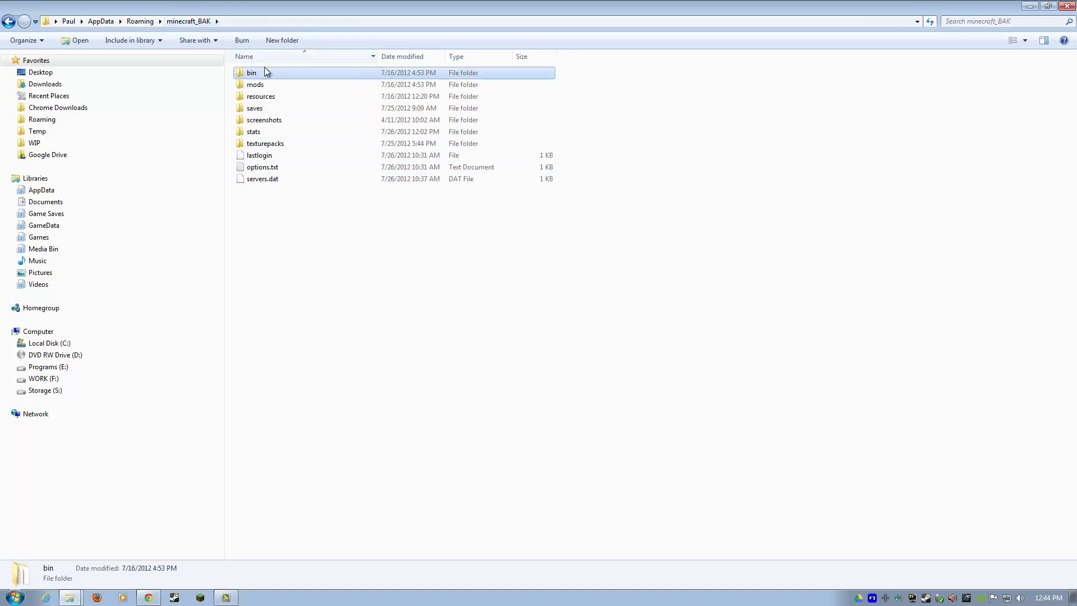
pyautogui.click(247, 87)
pyautogui.click(241, 73)
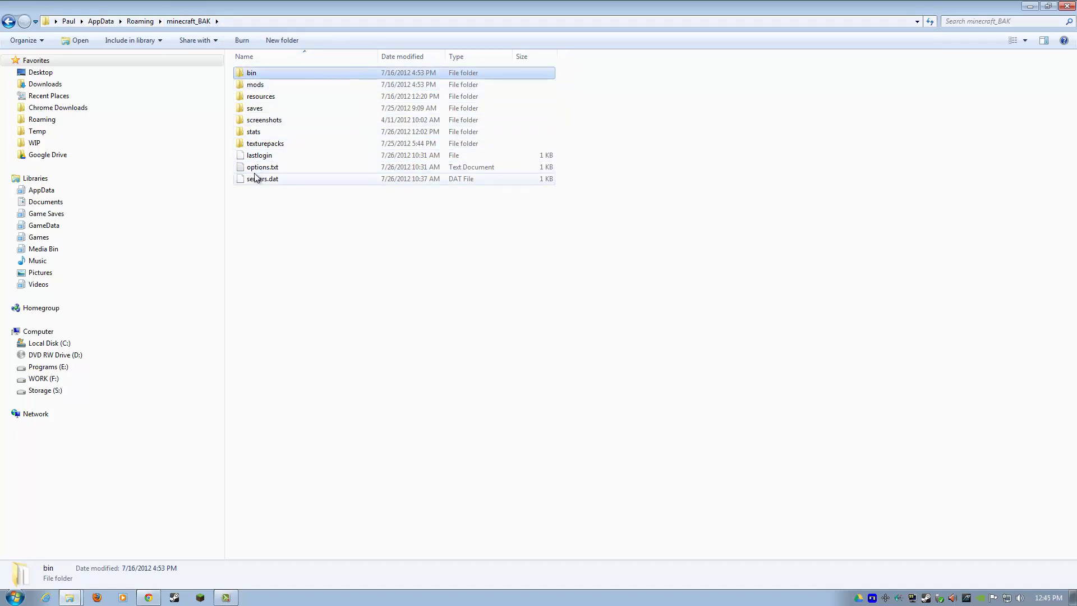
pyautogui.click(41, 41)
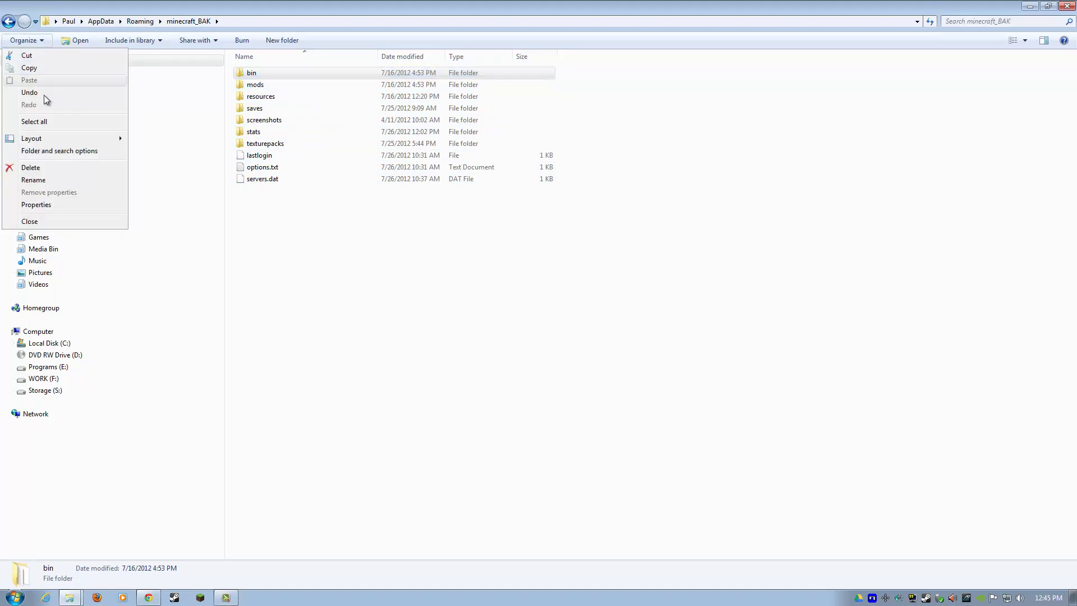
pyautogui.click(44, 128)
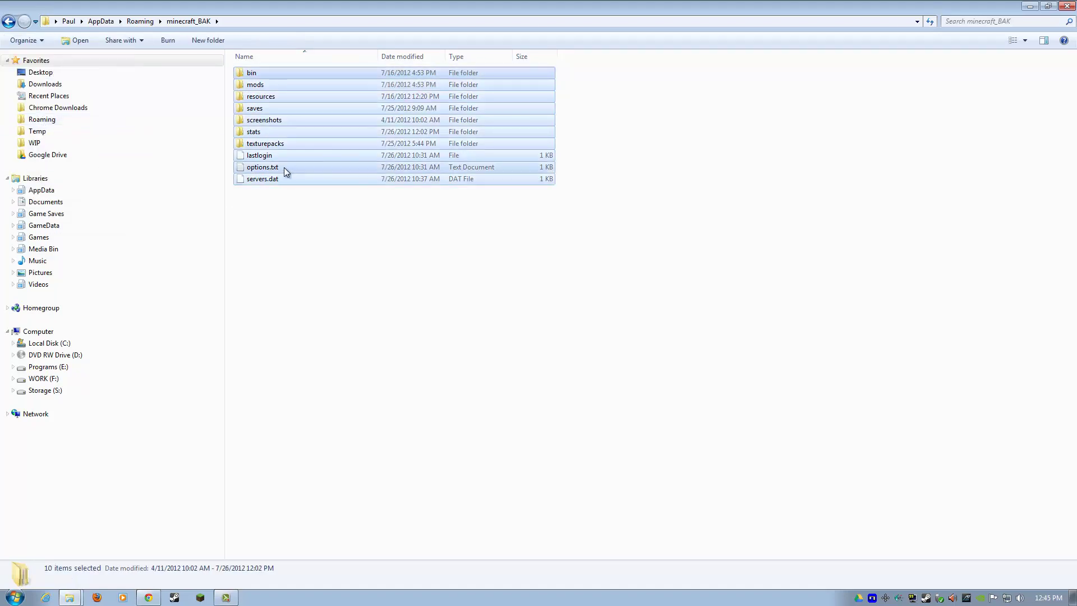
pyautogui.rightClick(267, 143)
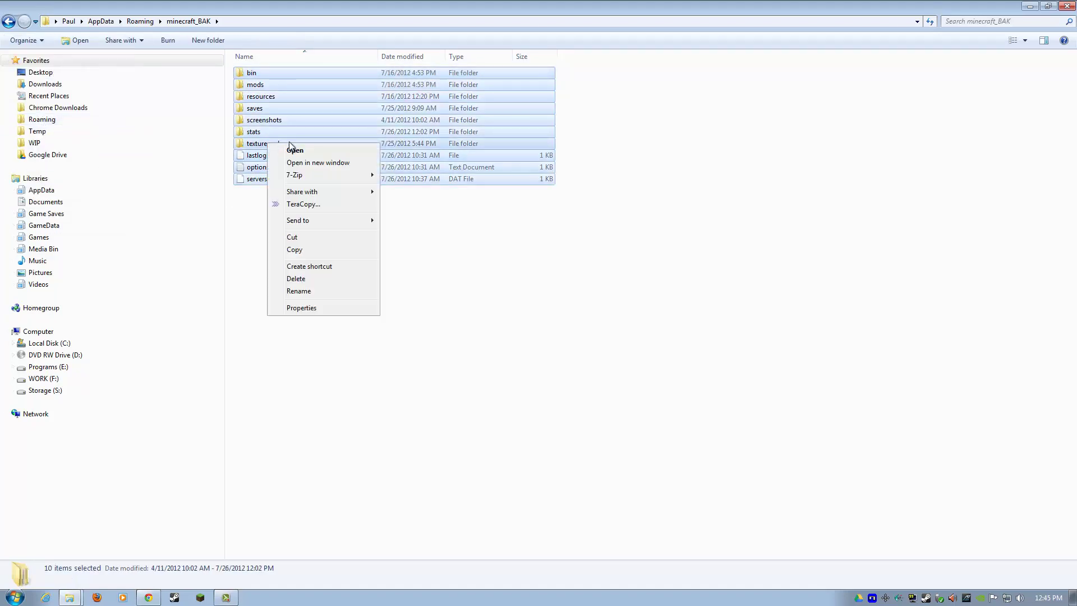
pyautogui.click(294, 250)
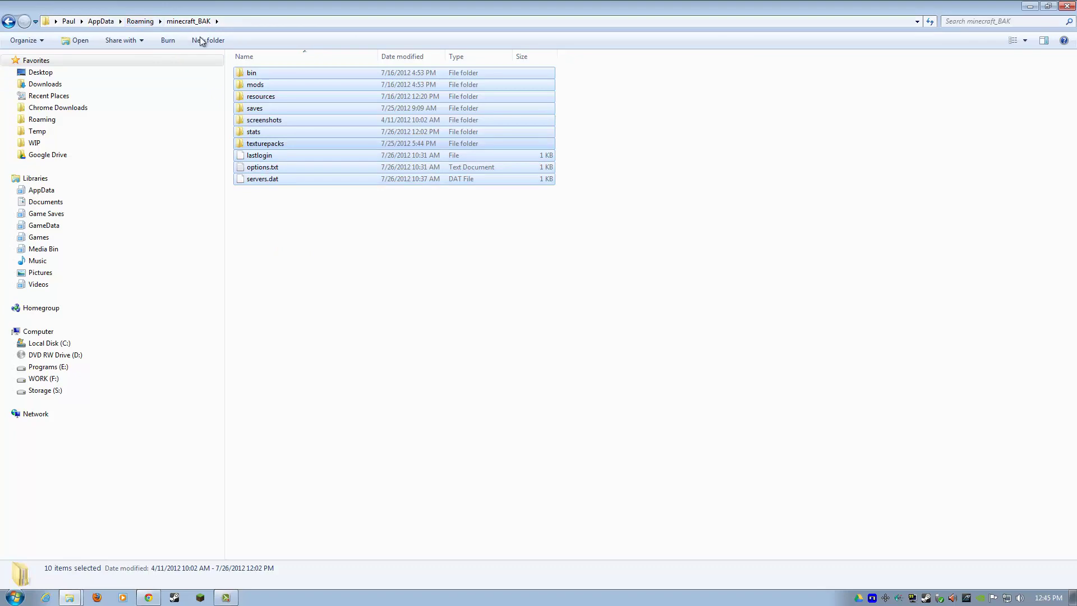
# Paste the copied backup contents into the new .minecraft folder and return to Roaming
pyautogui.click(140, 21)
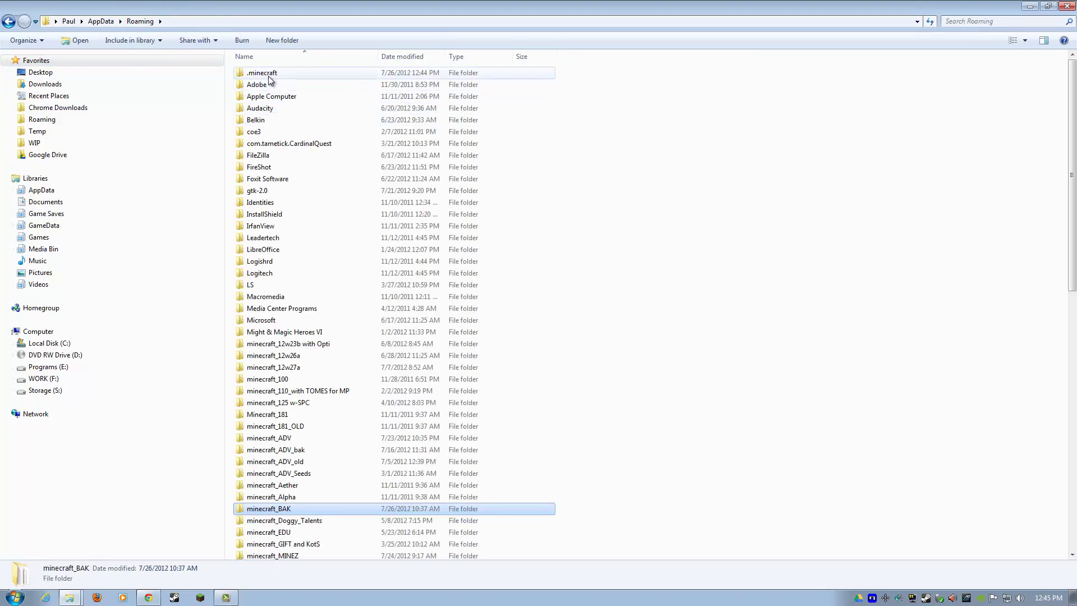
pyautogui.doubleClick(270, 74)
pyautogui.rightClick(273, 129)
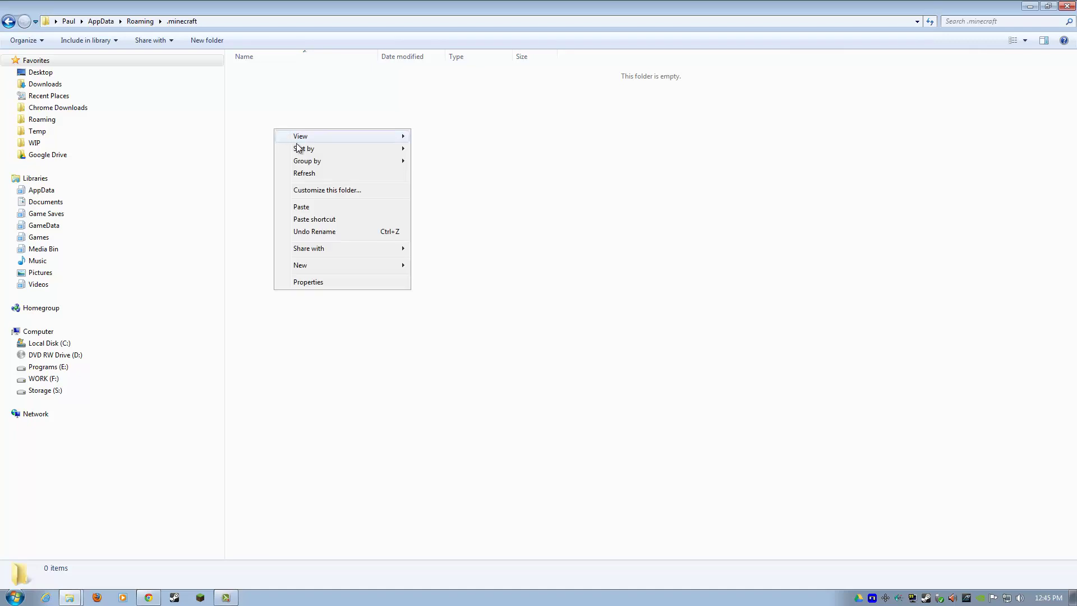
pyautogui.click(308, 207)
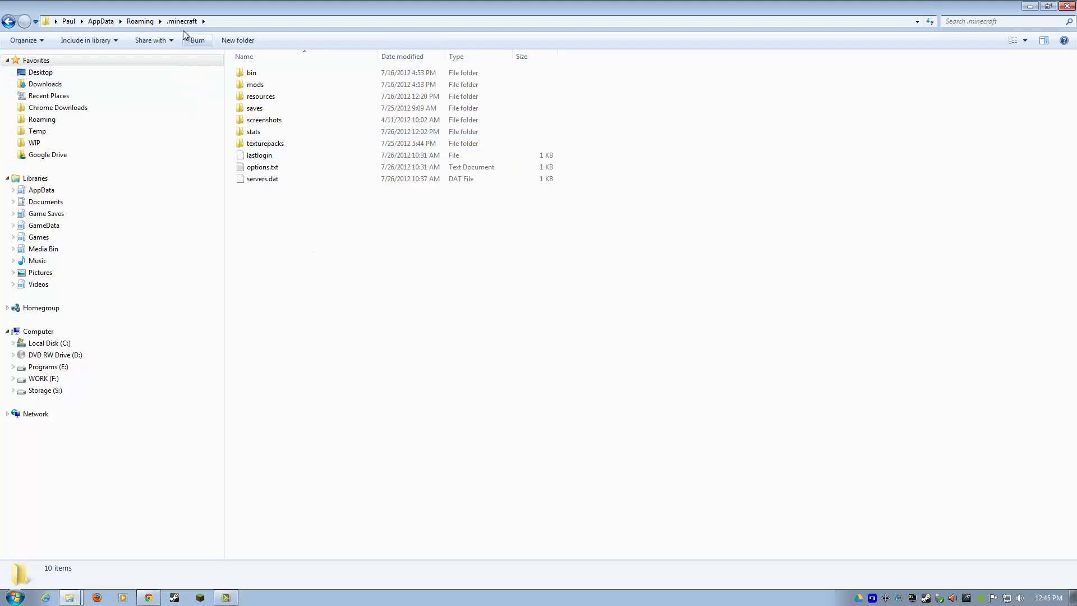
pyautogui.click(140, 21)
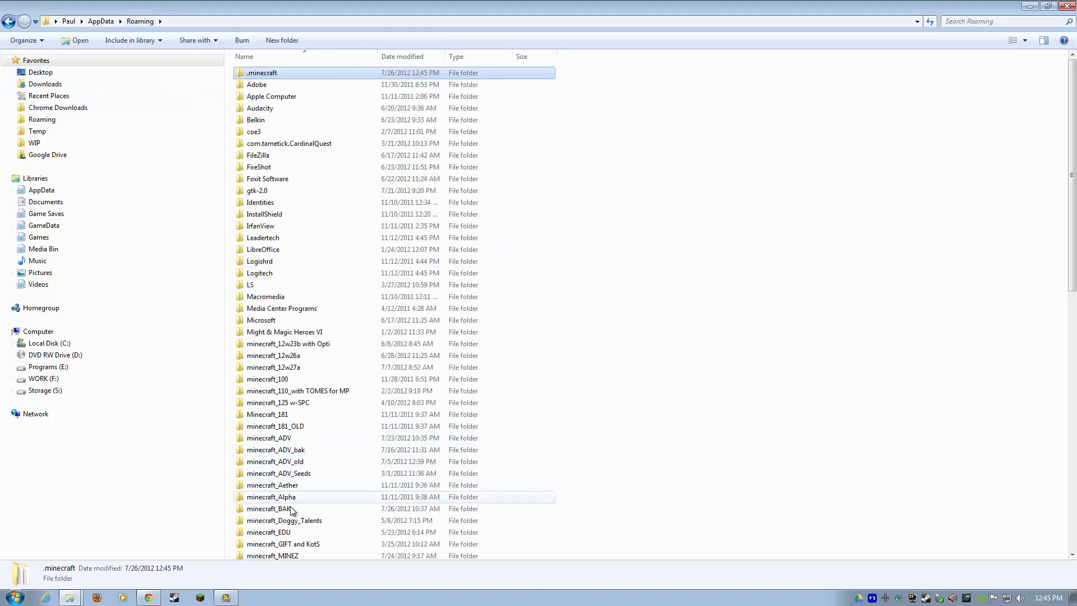
# Create a new folder named server inside the .minecraft folder
pyautogui.doubleClick(261, 74)
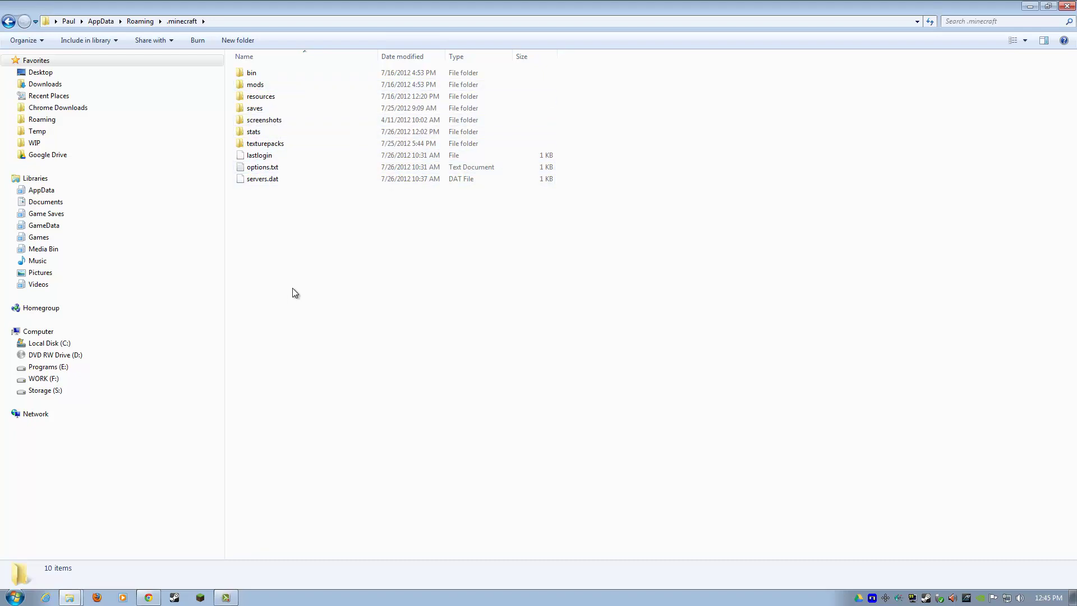
pyautogui.click(248, 41)
pyautogui.write('server')
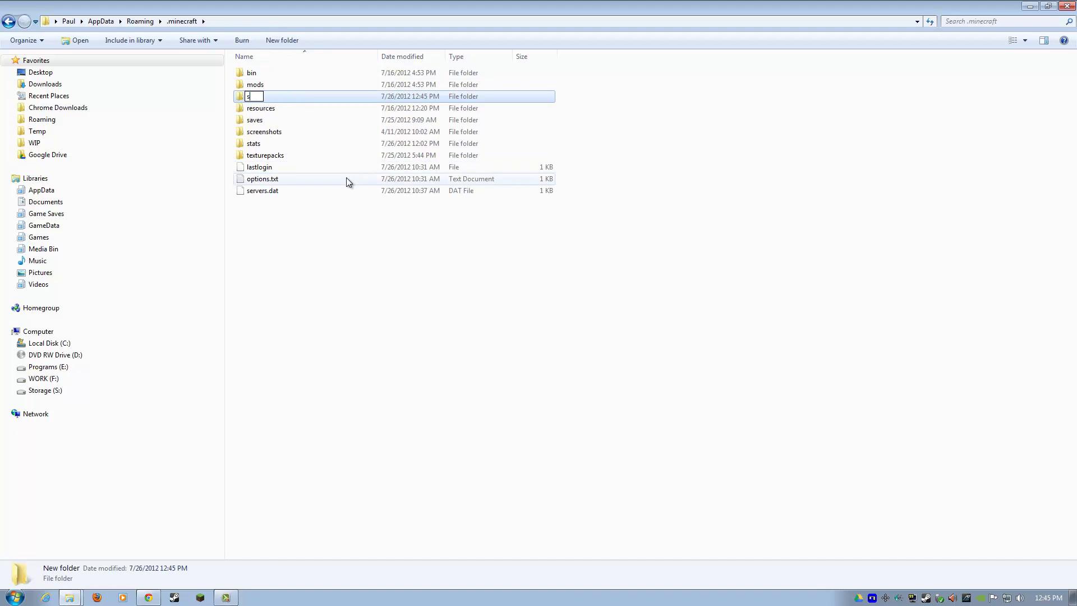
pyautogui.press('Return')
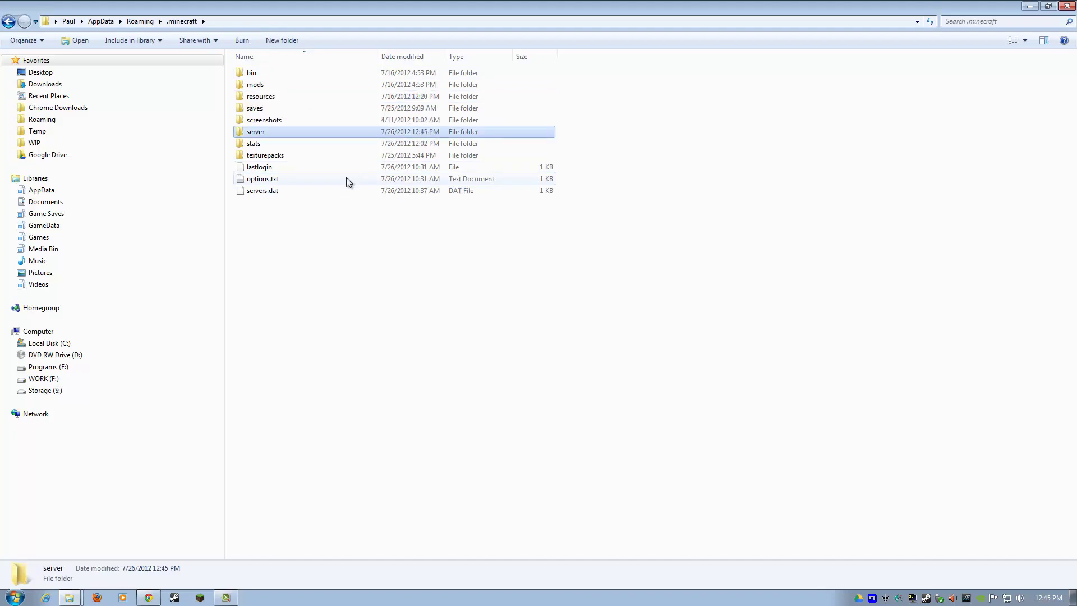
pyautogui.click(284, 260)
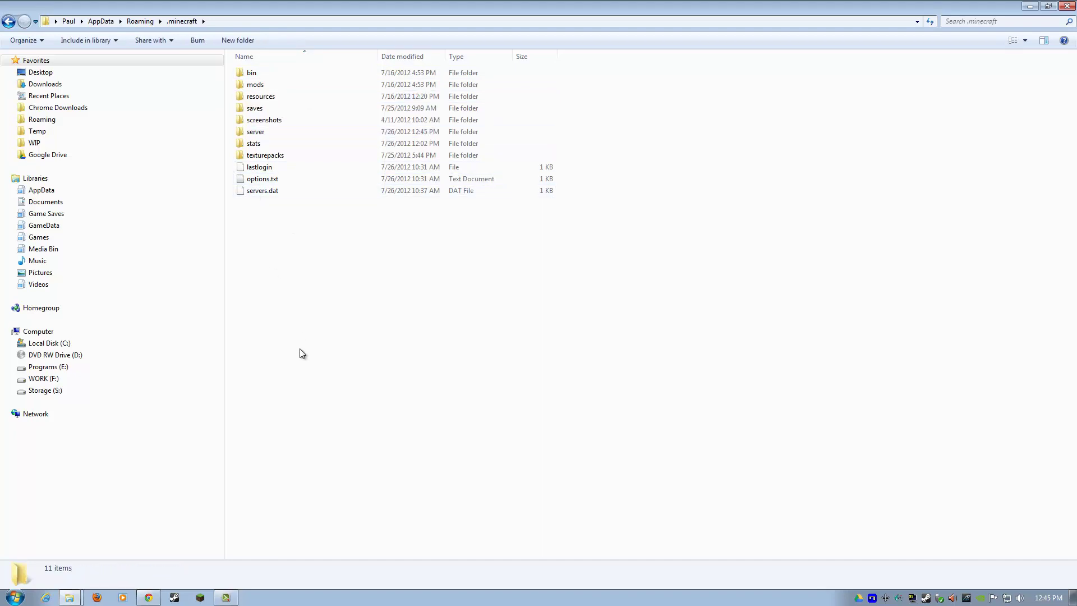
# Open the Downloads folder and select the downloaded minecraft.jar
pyautogui.click(14, 599)
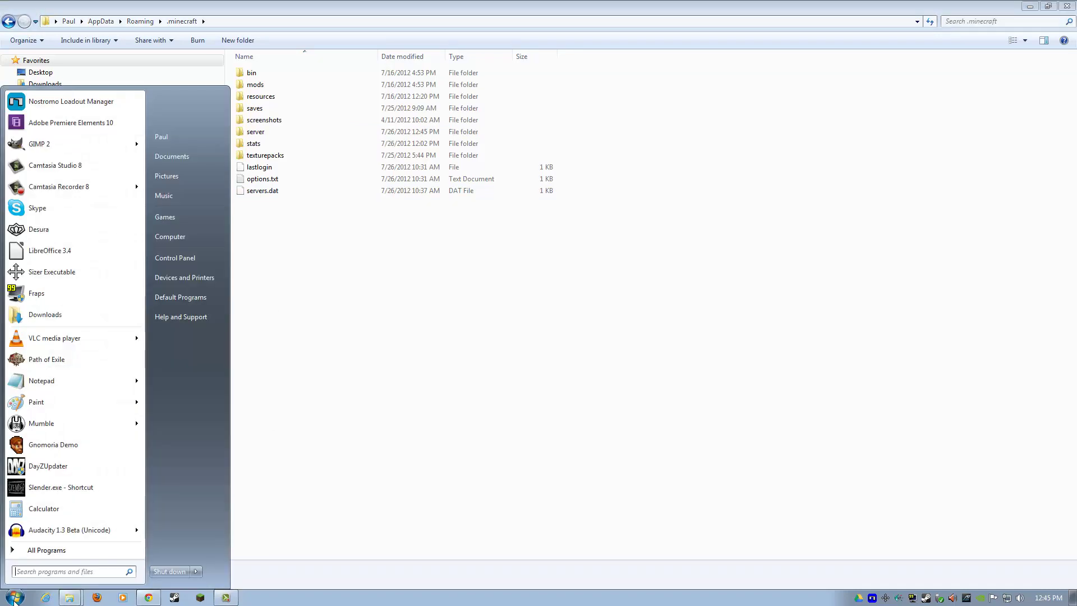
pyautogui.click(45, 315)
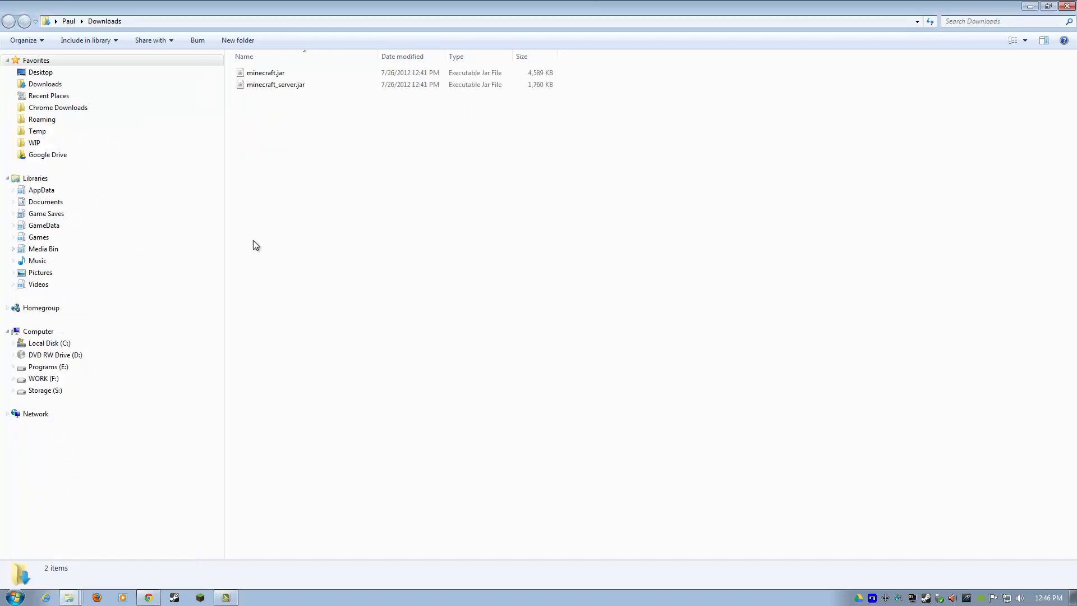
pyautogui.click(17, 598)
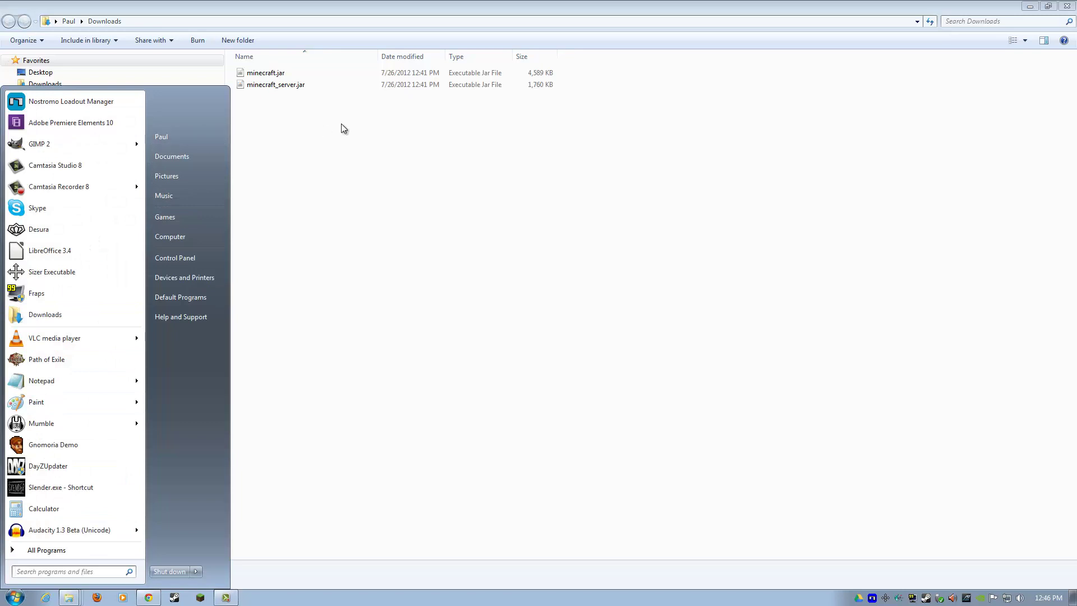
pyautogui.click(325, 135)
pyautogui.click(280, 74)
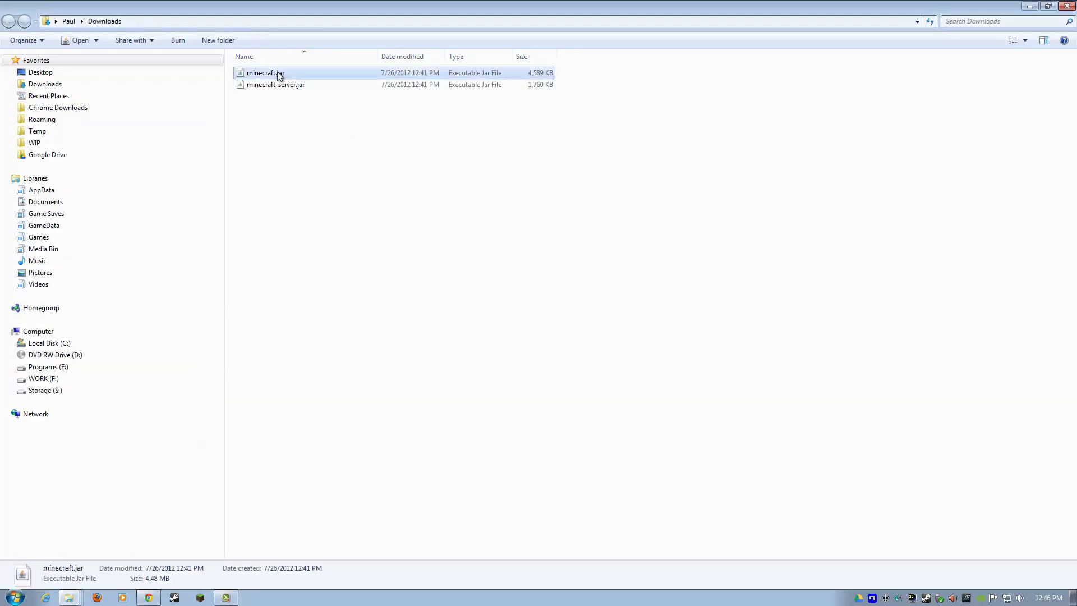
pyautogui.click(13, 189)
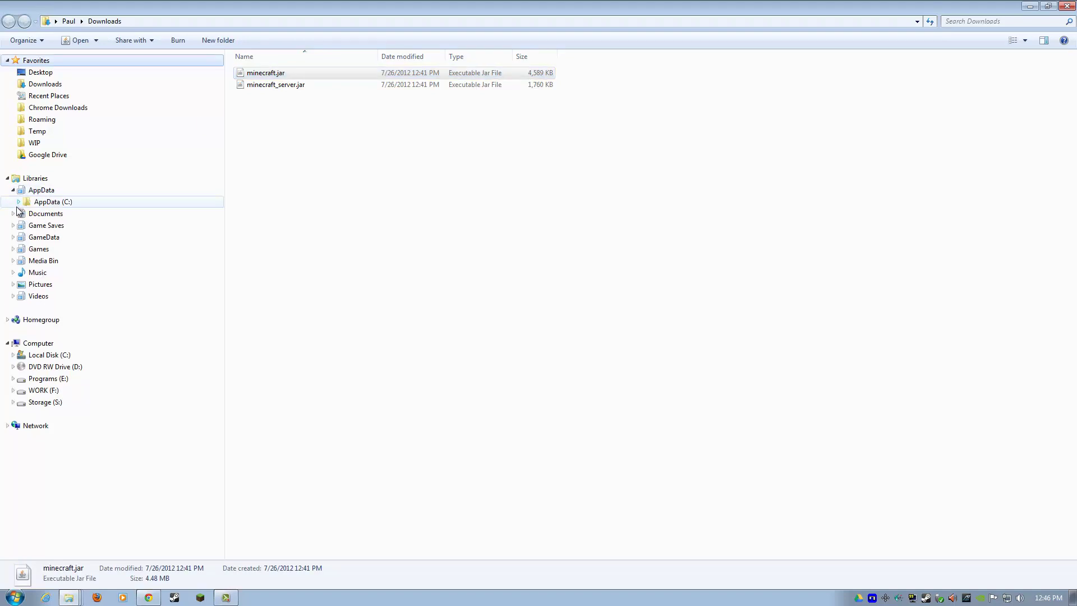
pyautogui.click(19, 203)
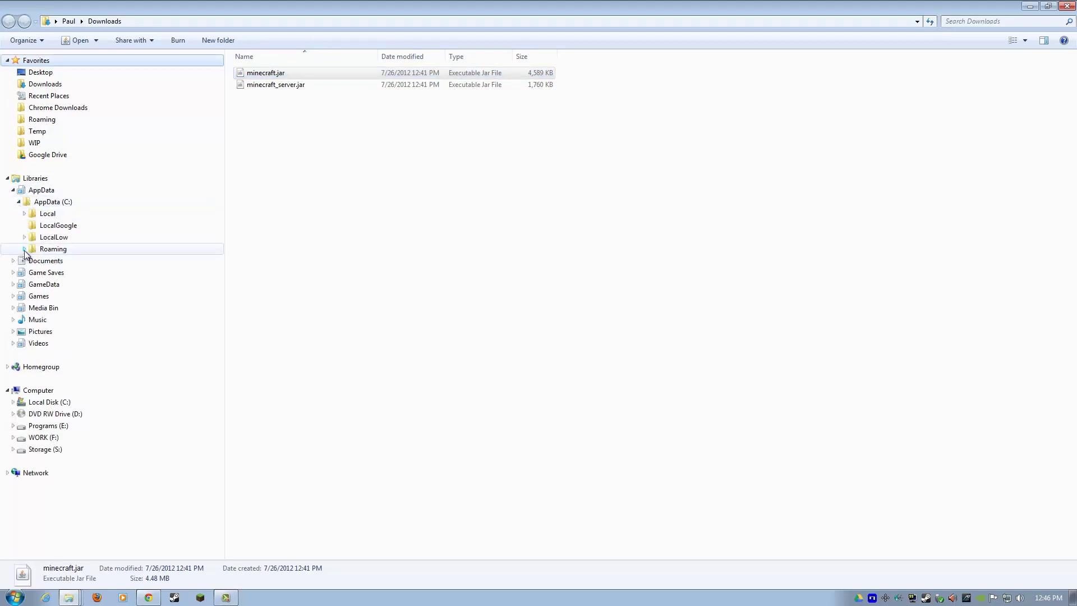
pyautogui.click(25, 250)
pyautogui.moveTo(218, 185); pyautogui.dragTo(223, 110)
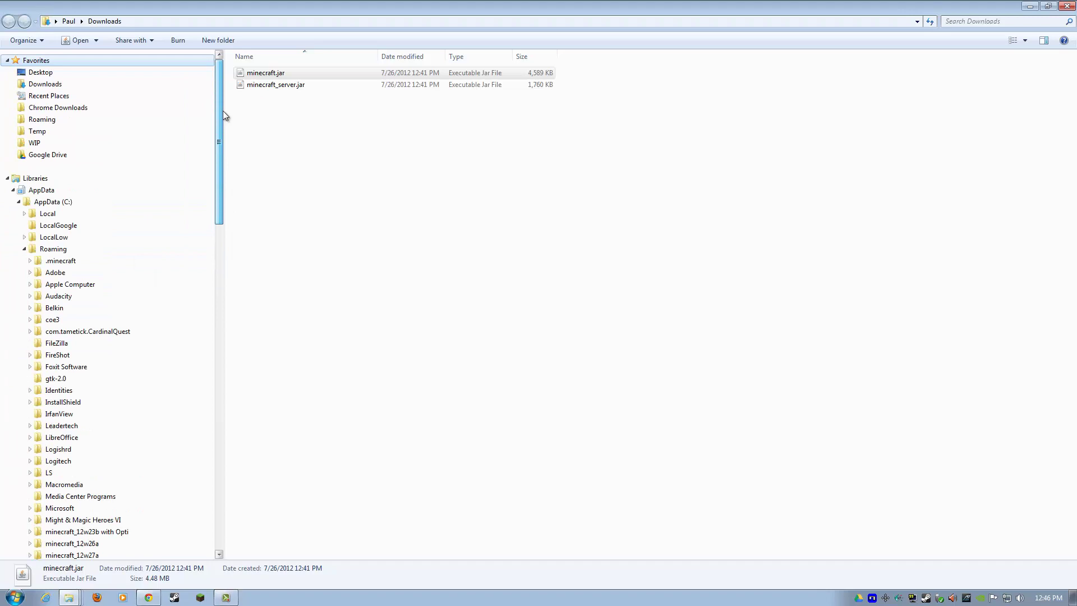
pyautogui.click(24, 214)
pyautogui.scroll(3, 146, 187)
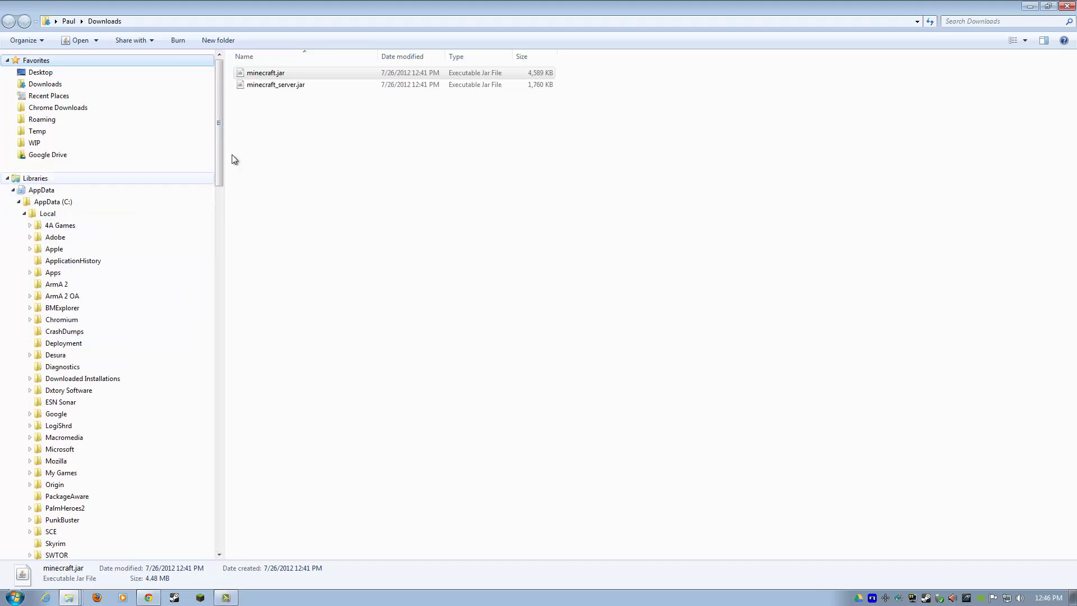
# Copy the prerelease minecraft.jar from the Downloads folder
pyautogui.click(265, 74)
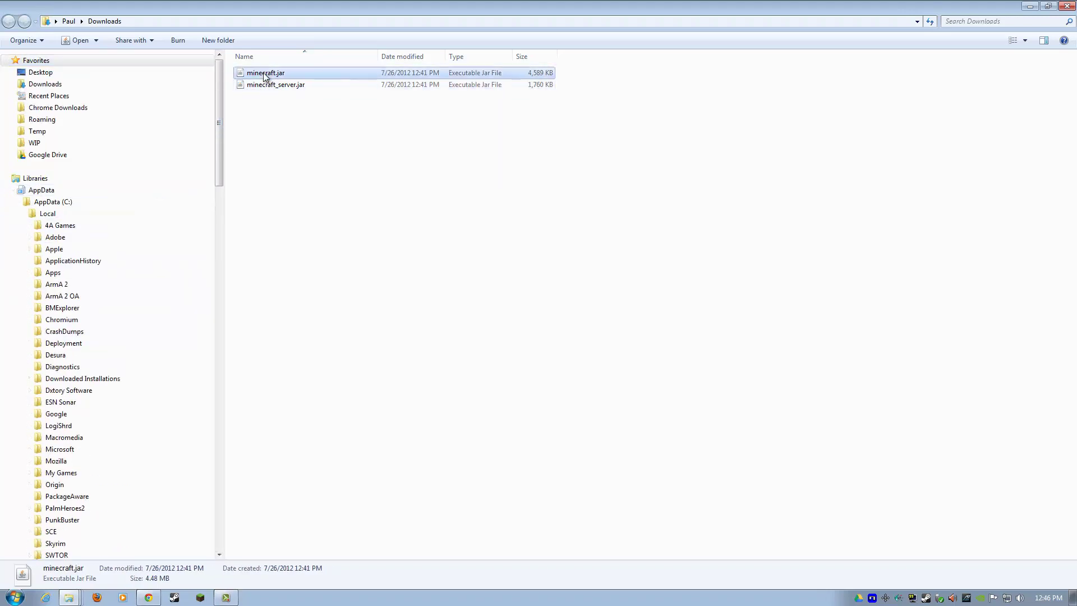
pyautogui.rightClick(265, 74)
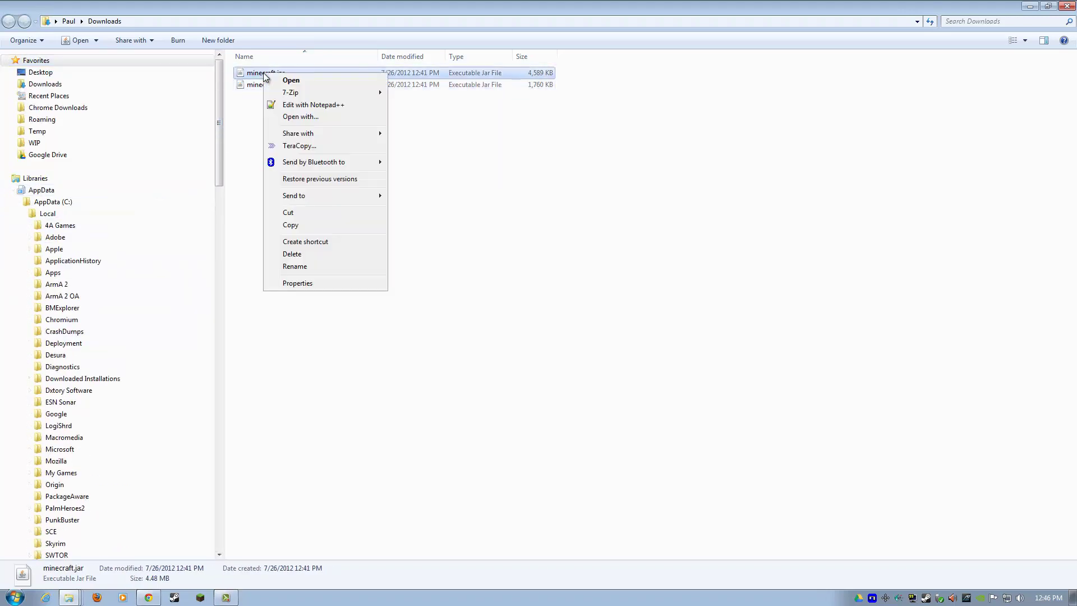
pyautogui.click(294, 225)
# Switch to the .minecraft window and delete the old minecraft.jar from its bin folder
pyautogui.click(70, 598)
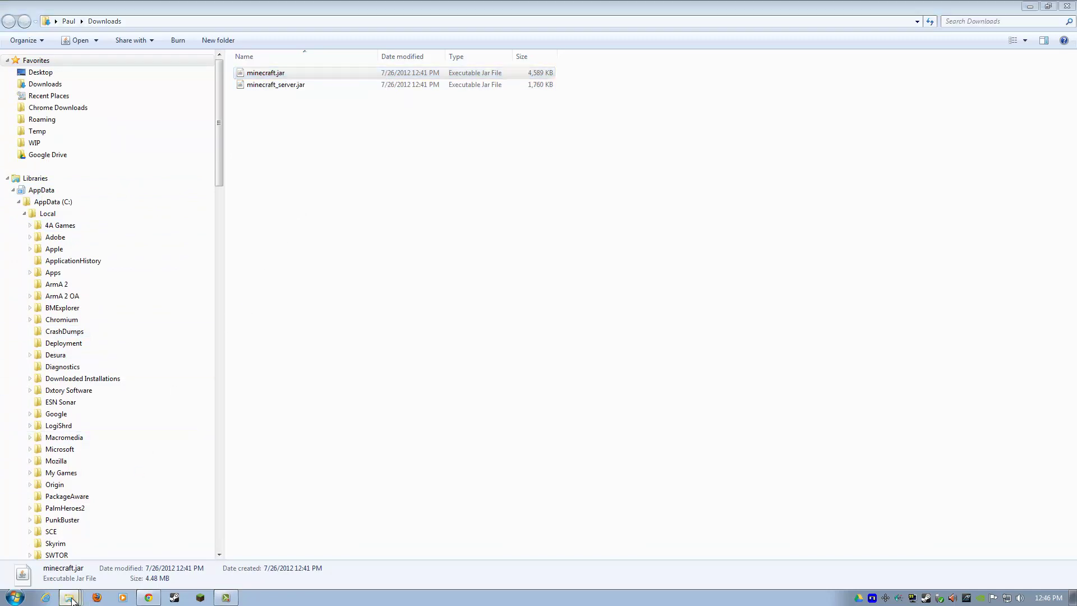
pyautogui.click(73, 556)
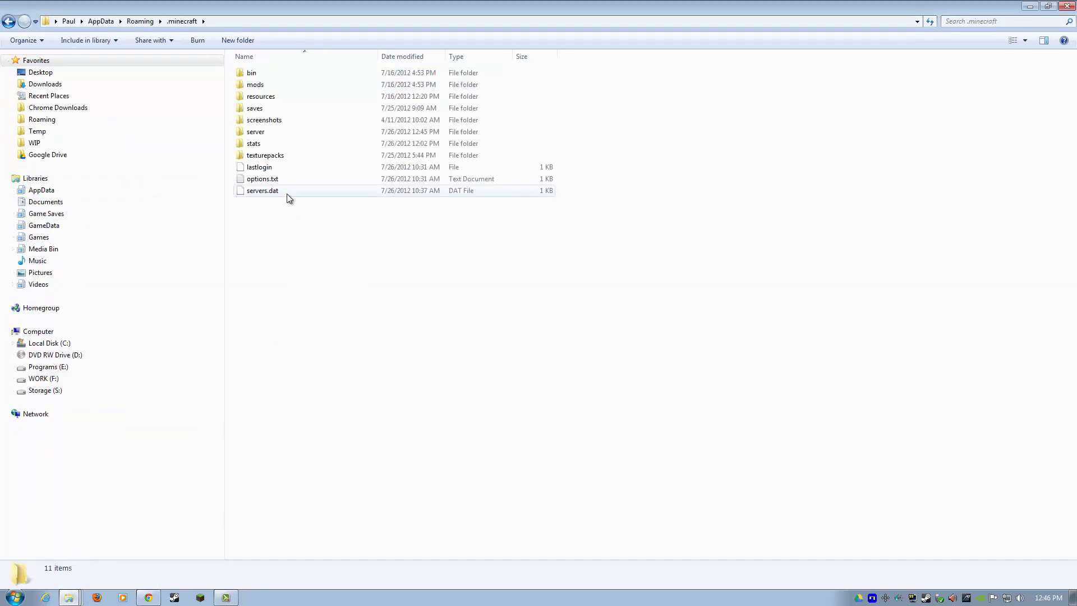
pyautogui.doubleClick(264, 75)
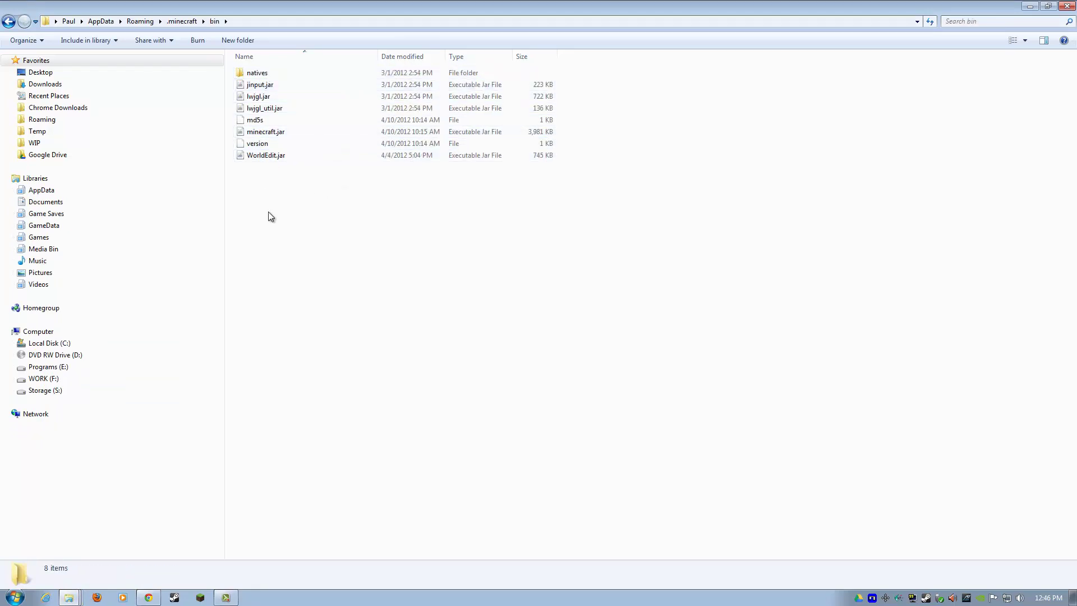
pyautogui.click(277, 134)
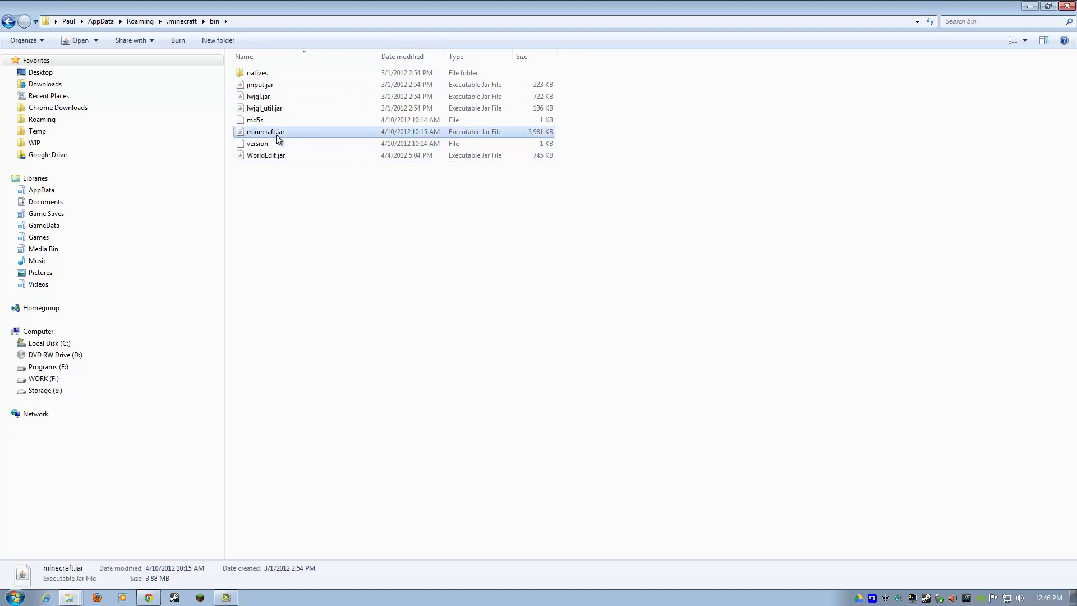
pyautogui.press('Delete')
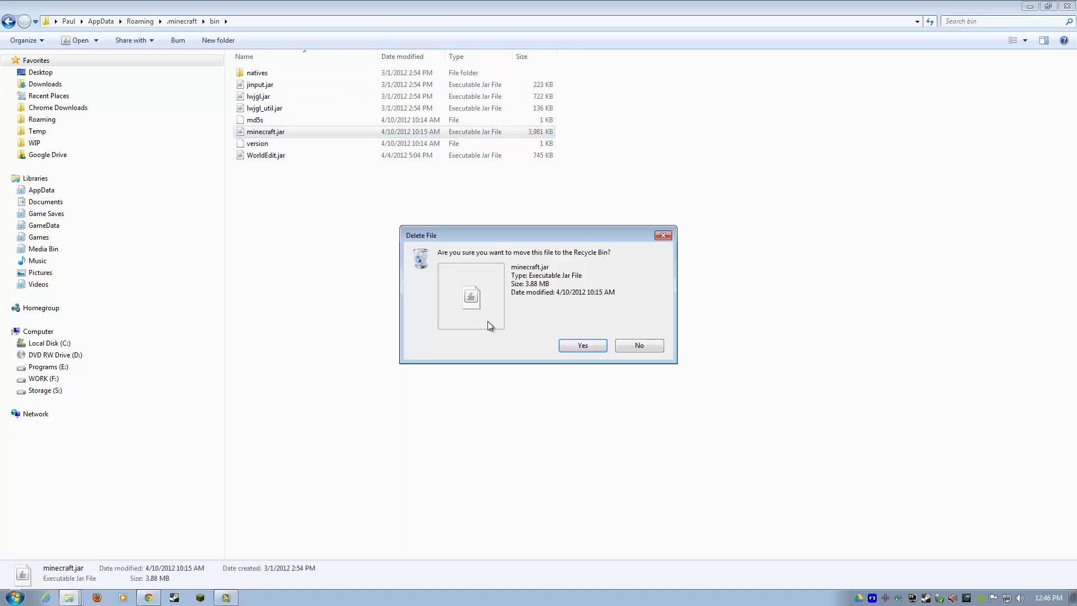
pyautogui.click(570, 346)
# Paste the downloaded minecraft.jar into the bin folder and select it
pyautogui.rightClick(283, 219)
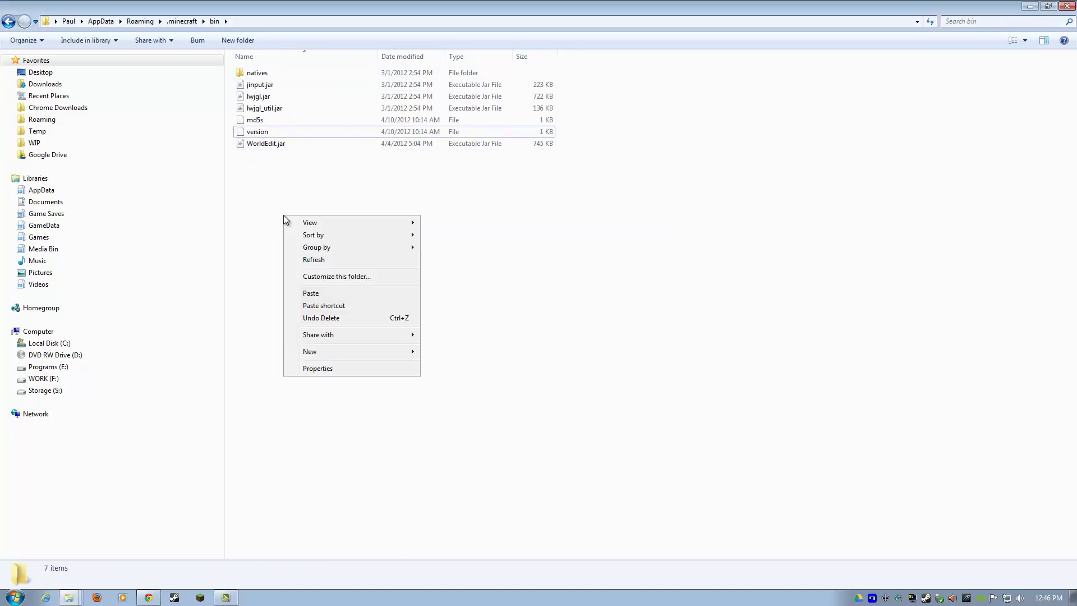
pyautogui.click(308, 291)
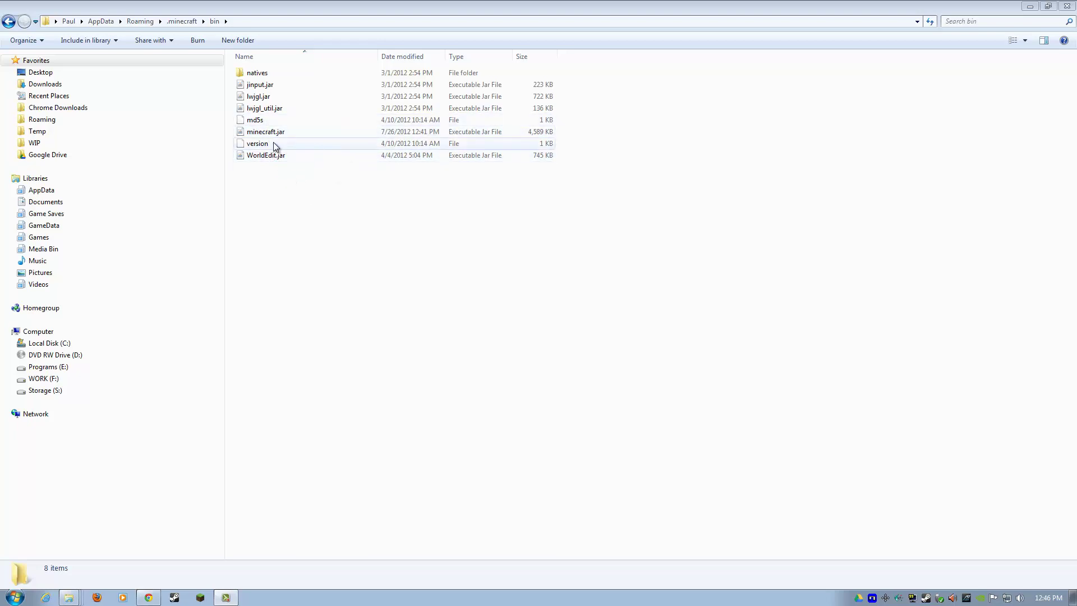
pyautogui.click(270, 135)
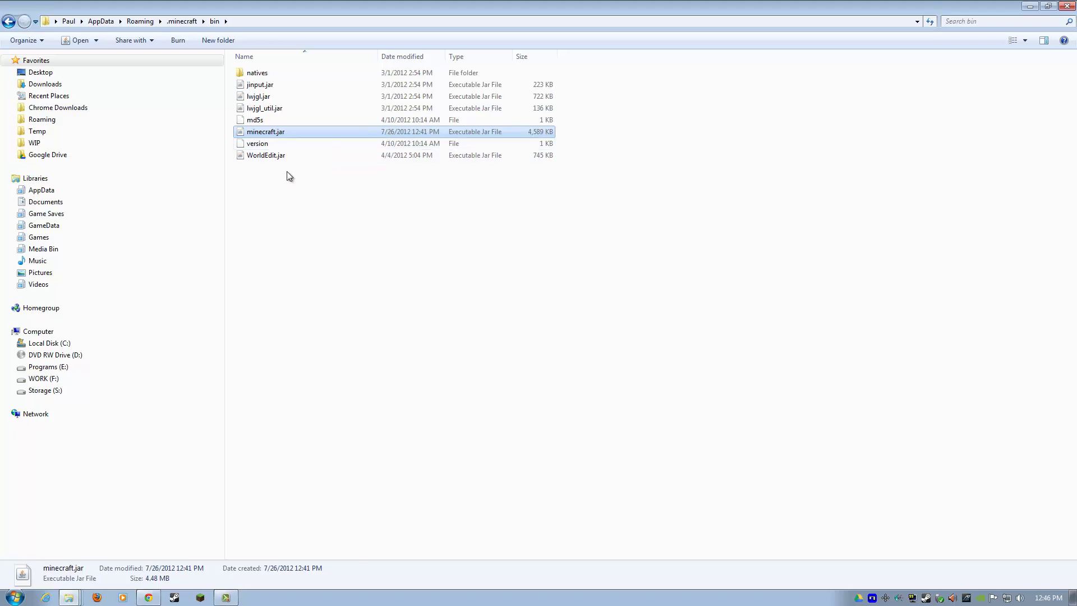
# Open the Downloads folder and copy the downloaded minecraft_server.jar
pyautogui.click(15, 597)
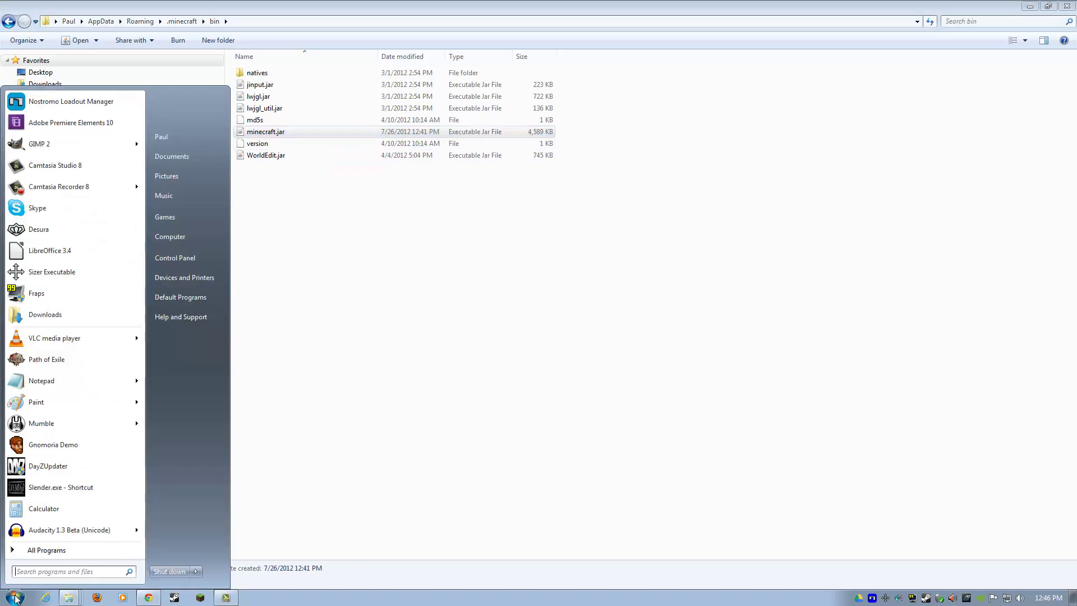
pyautogui.click(66, 319)
pyautogui.click(542, 293)
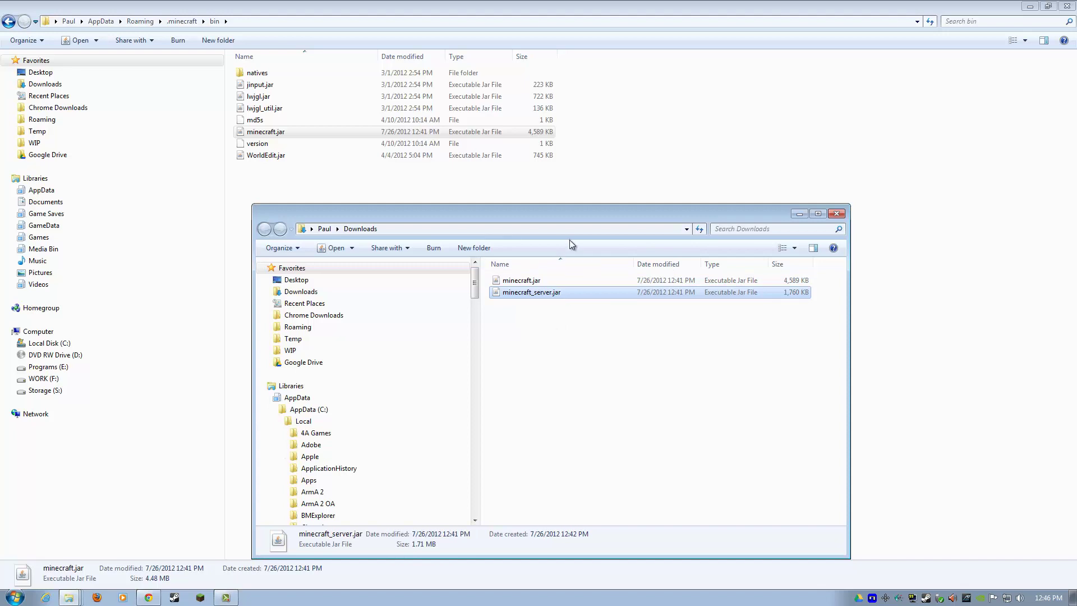
pyautogui.moveTo(570, 240)
pyautogui.mouseDown()
pyautogui.moveTo(538, 248)
pyautogui.moveTo(585, 225)
pyautogui.mouseUp()
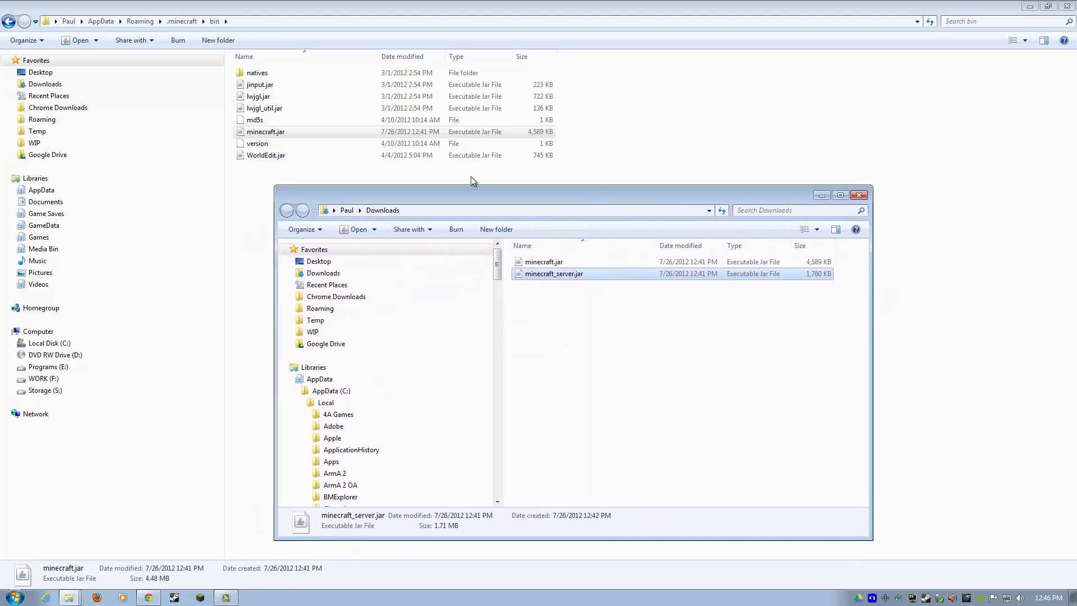
pyautogui.rightClick(554, 276)
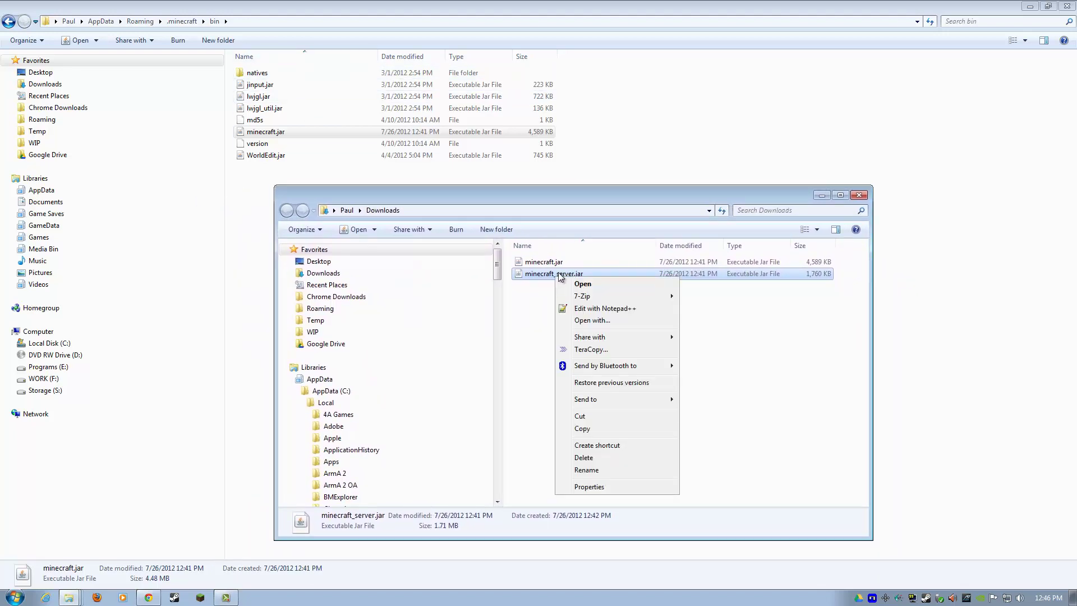
pyautogui.click(582, 428)
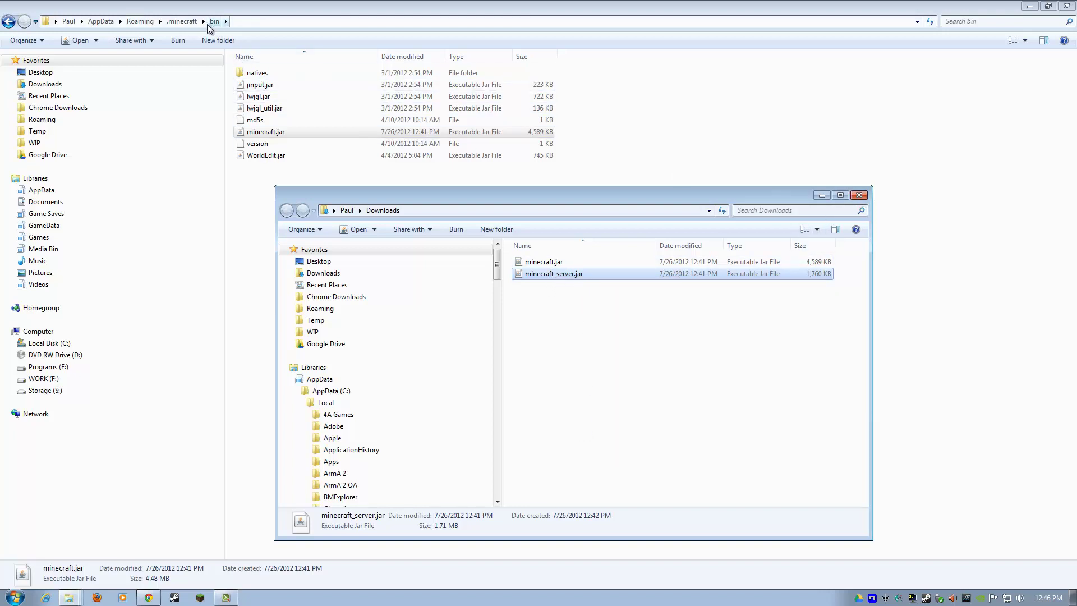
# Paste minecraft_server.jar into the server folder inside .minecraft
pyautogui.click(190, 23)
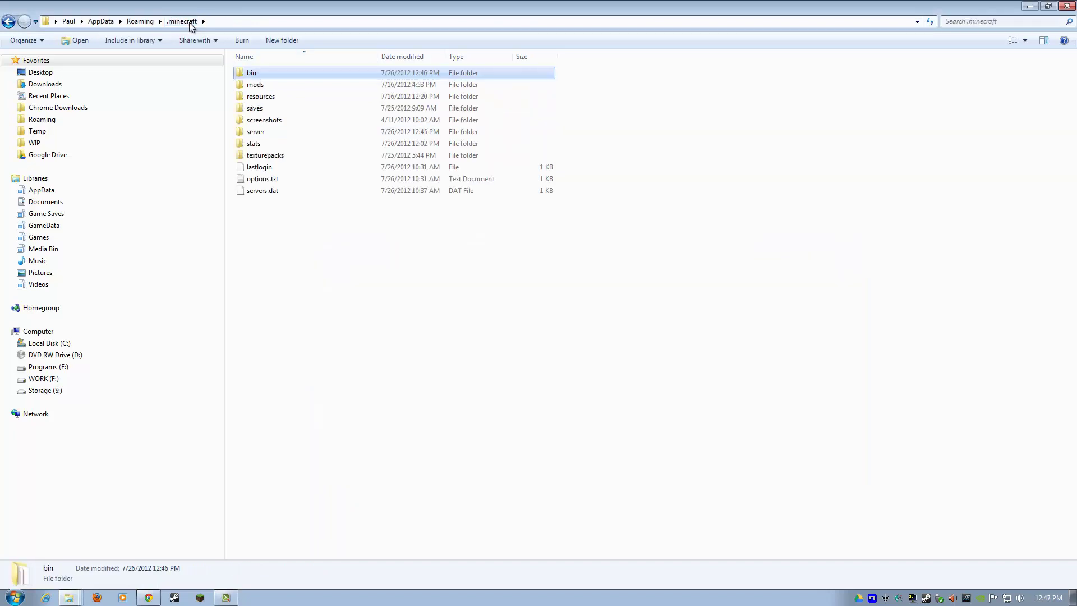
pyautogui.doubleClick(255, 131)
pyautogui.rightClick(271, 115)
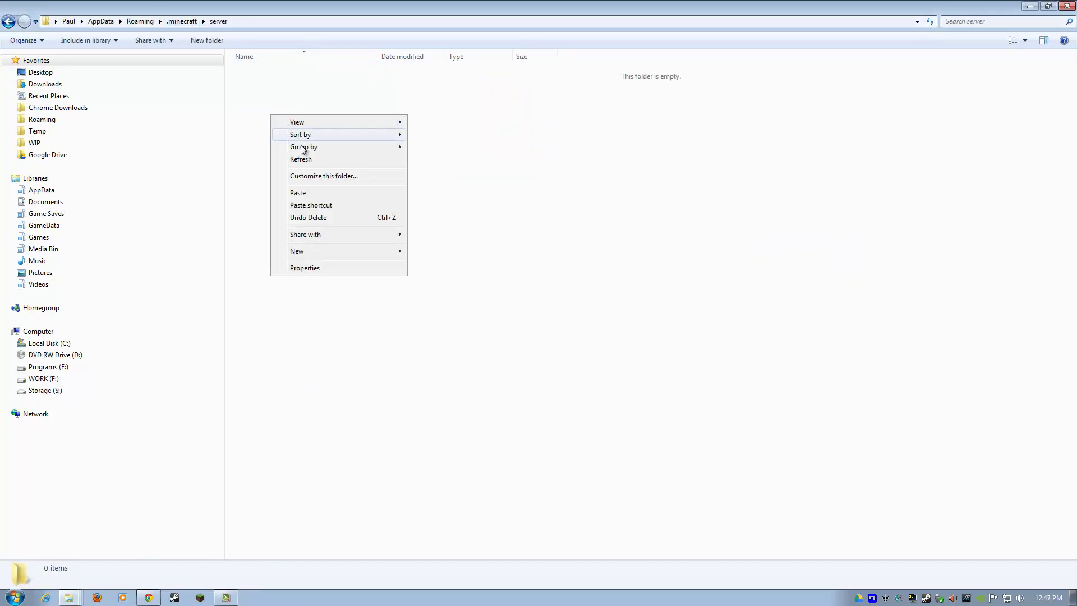
pyautogui.click(306, 194)
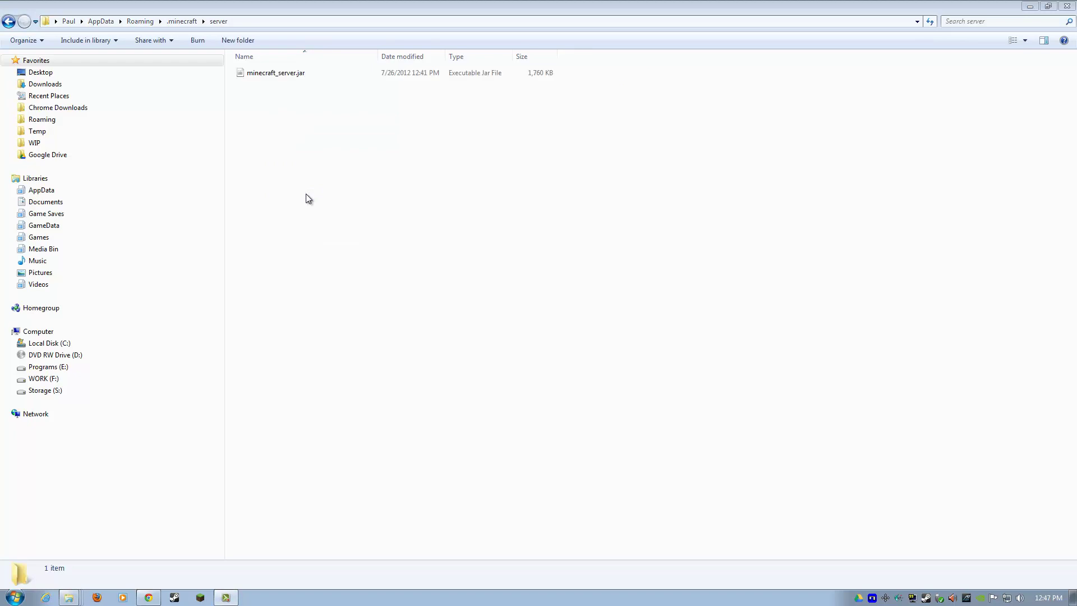
# Check the contents of the bin and server folders, returning to the .minecraft folder
pyautogui.click(187, 23)
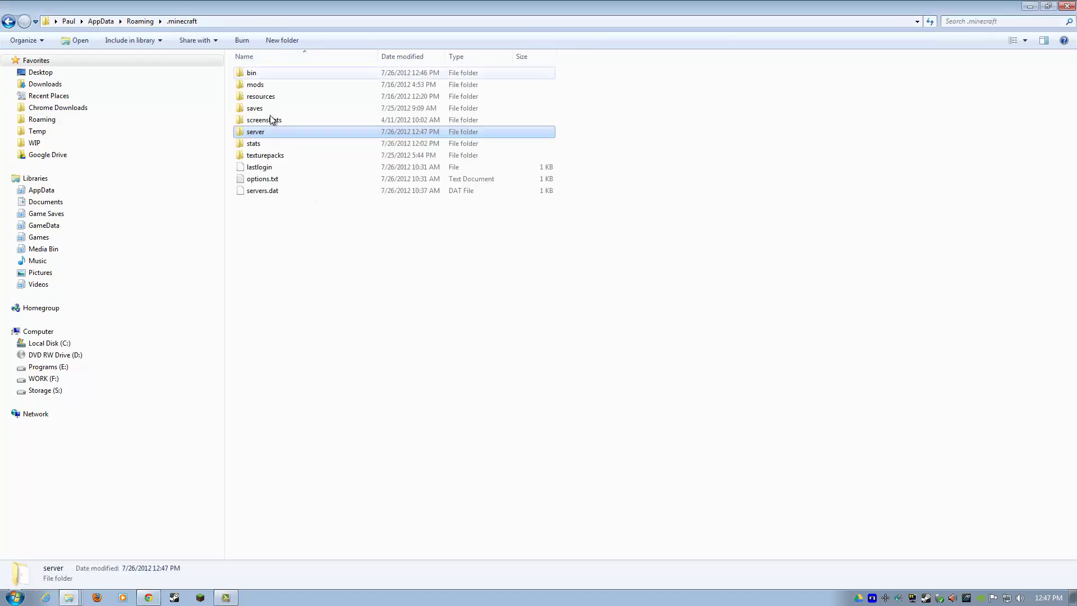
pyautogui.doubleClick(253, 74)
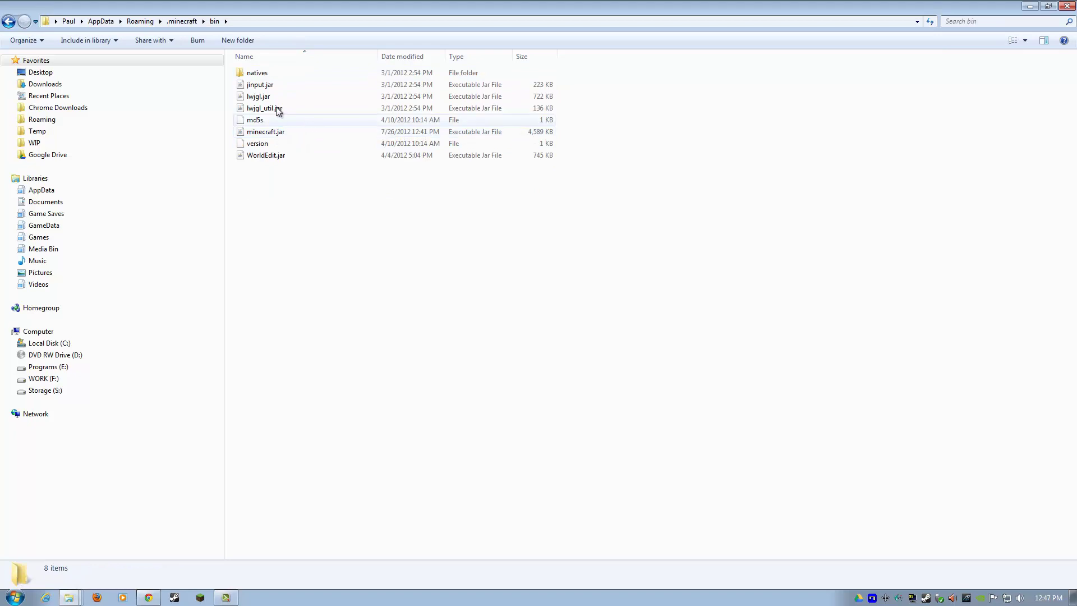
pyautogui.click(195, 22)
pyautogui.doubleClick(262, 132)
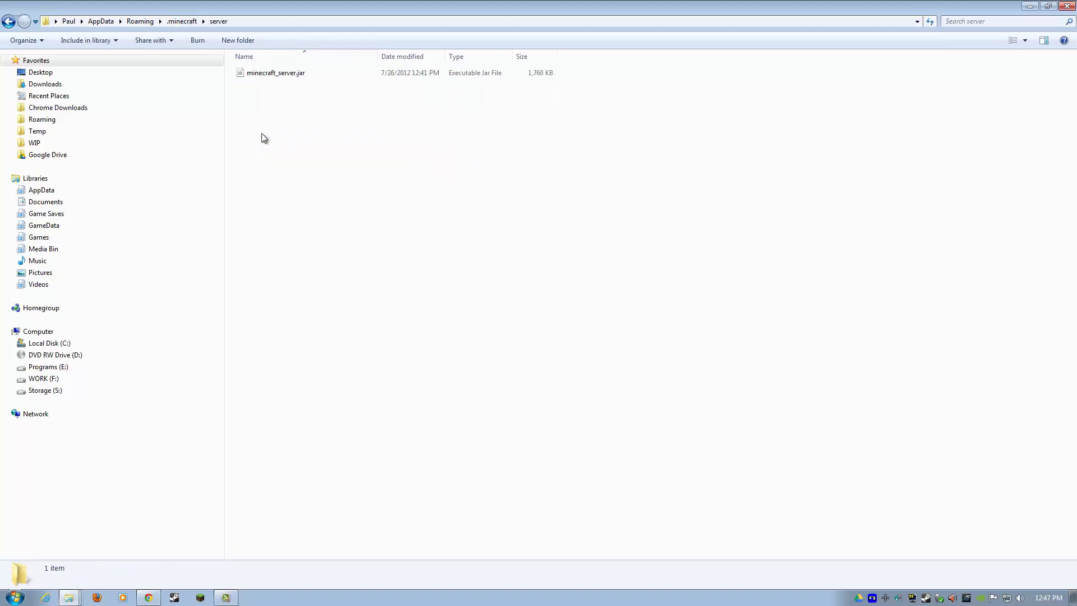
pyautogui.click(190, 21)
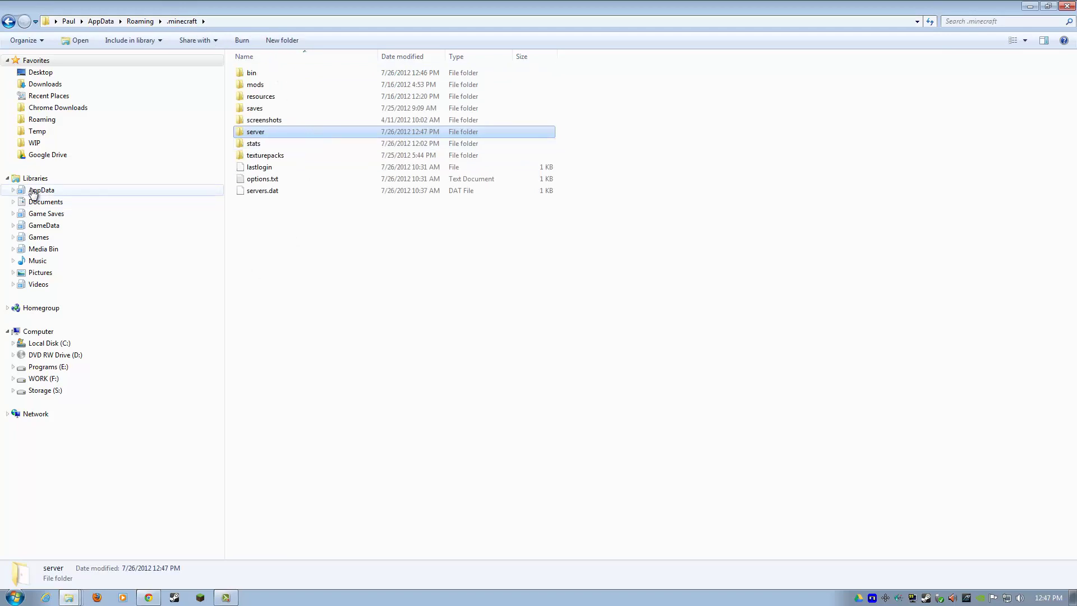
# Open the saves folder of minecraft_12w27a under Roaming and copy the 1_3 overview_2_2 world folder
pyautogui.click(13, 191)
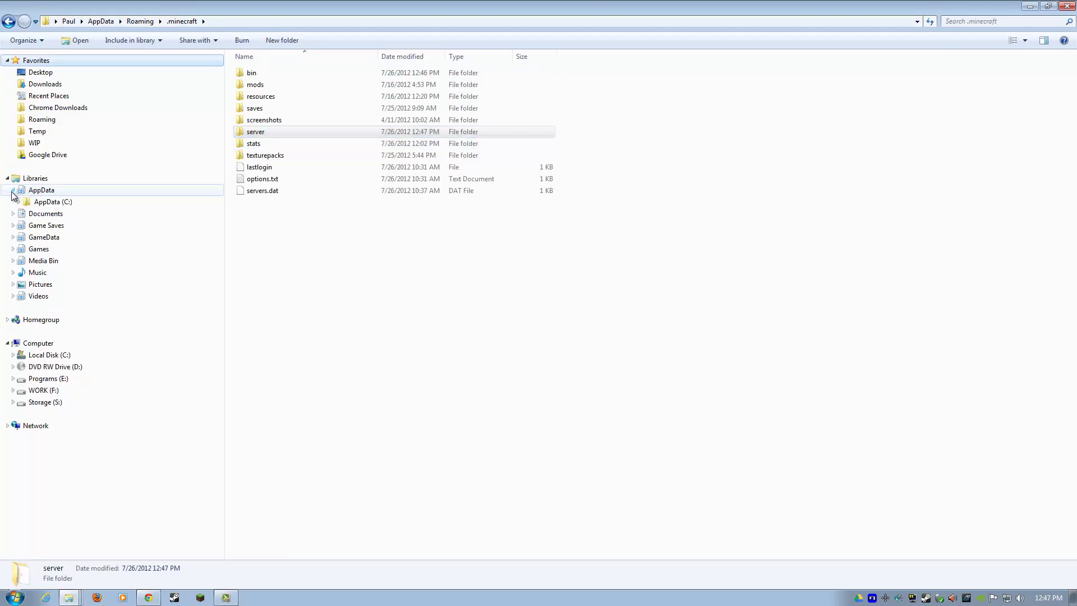
pyautogui.click(25, 250)
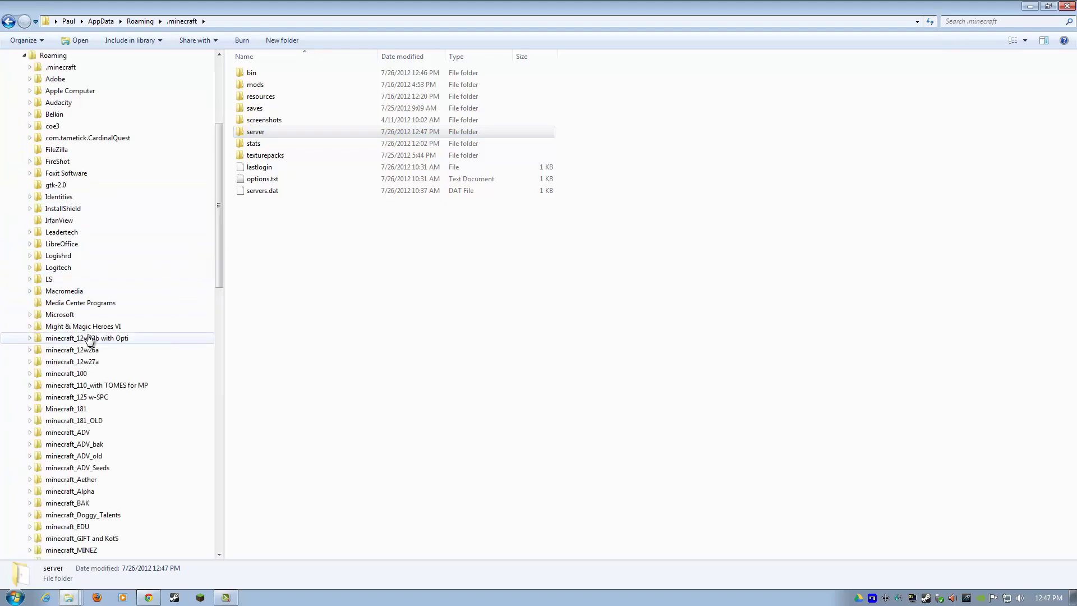
pyautogui.scroll(-2, 88, 338)
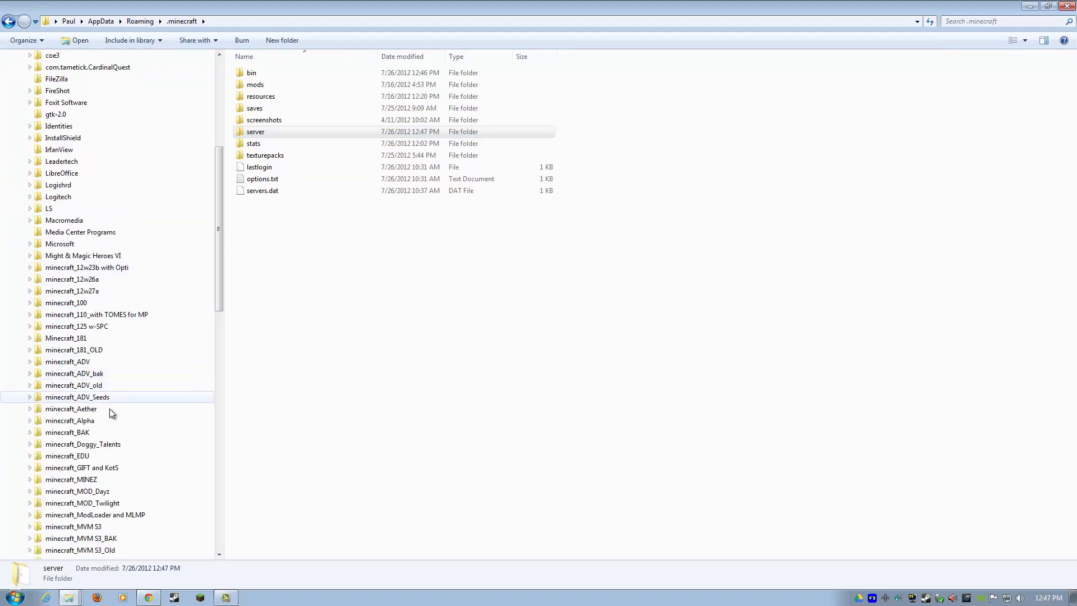
pyautogui.scroll(-1, 100, 380)
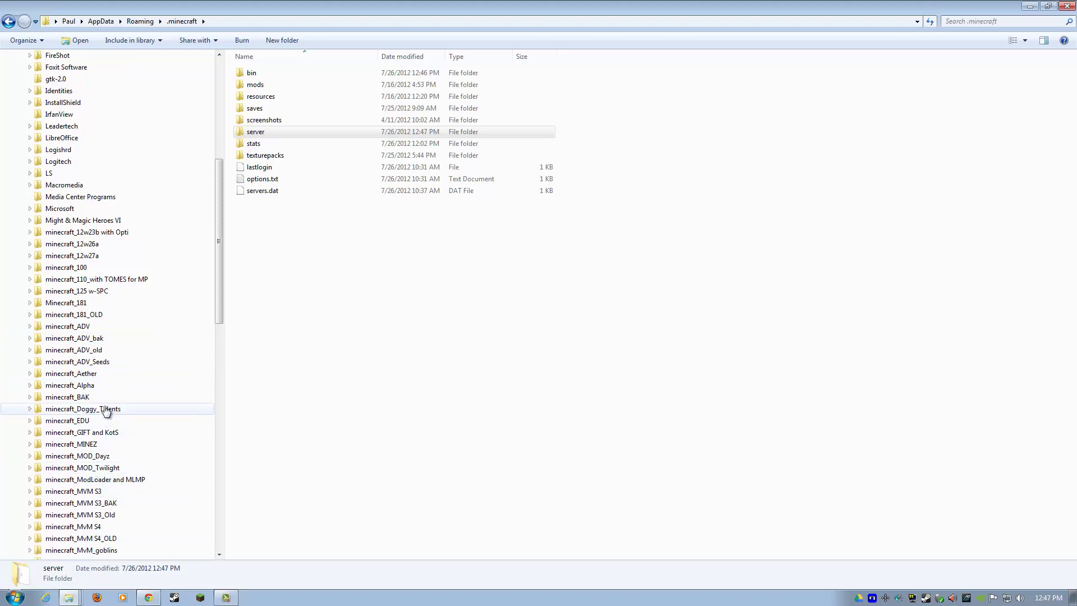
pyautogui.click(85, 257)
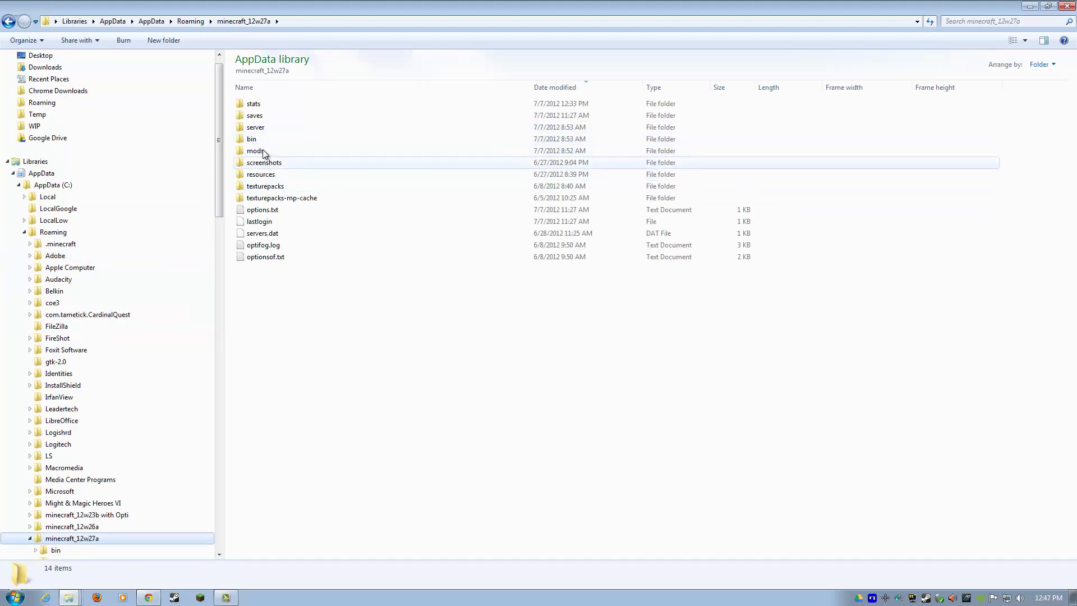
pyautogui.doubleClick(261, 116)
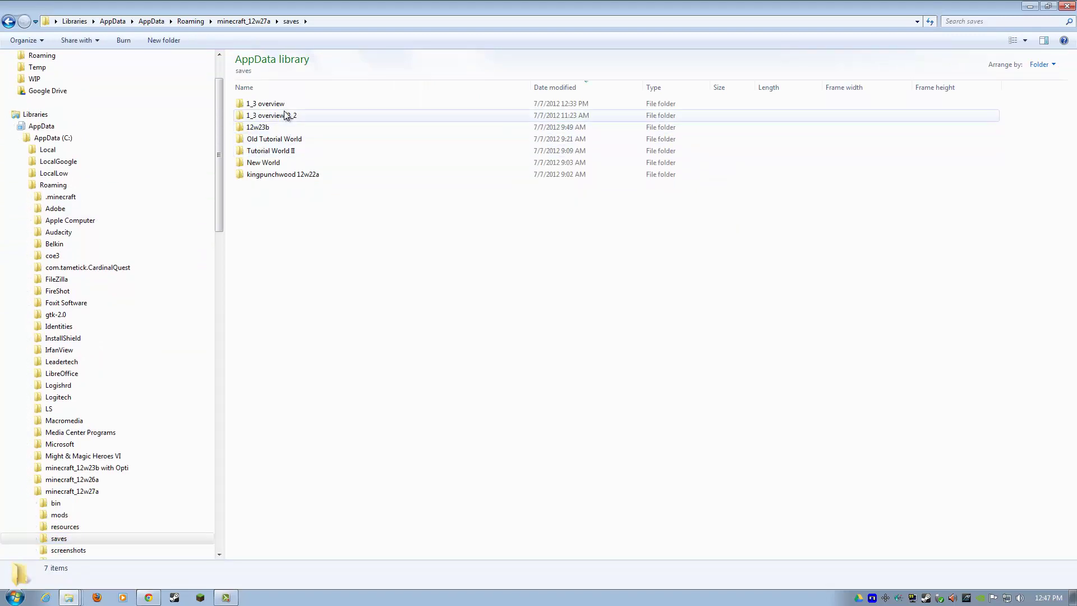
pyautogui.click(283, 116)
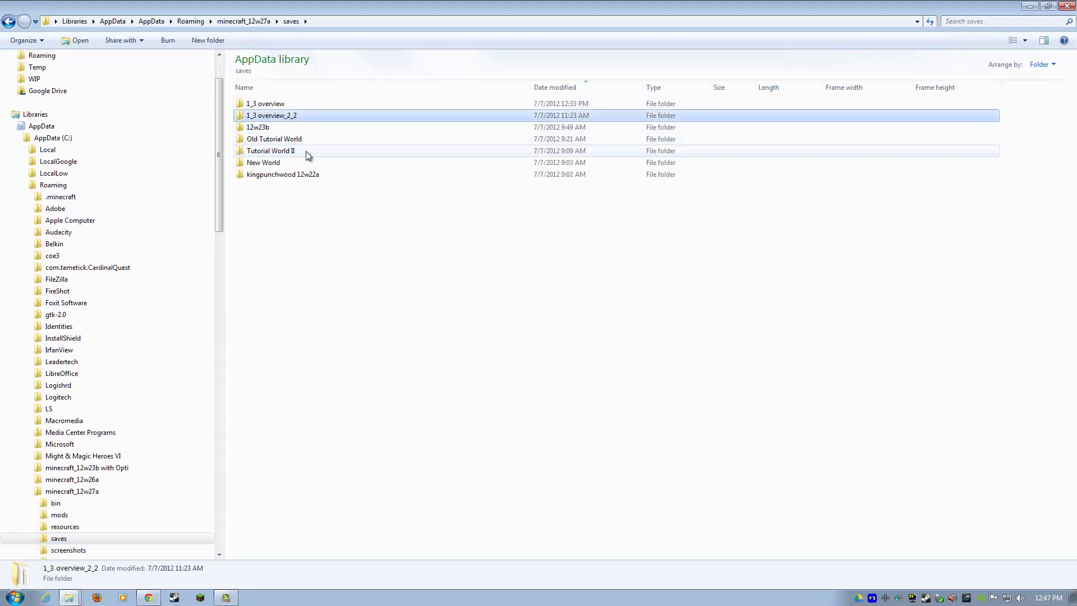
# Paste the copied world folder into the saves folder of .minecraft and select it
pyautogui.click(30, 197)
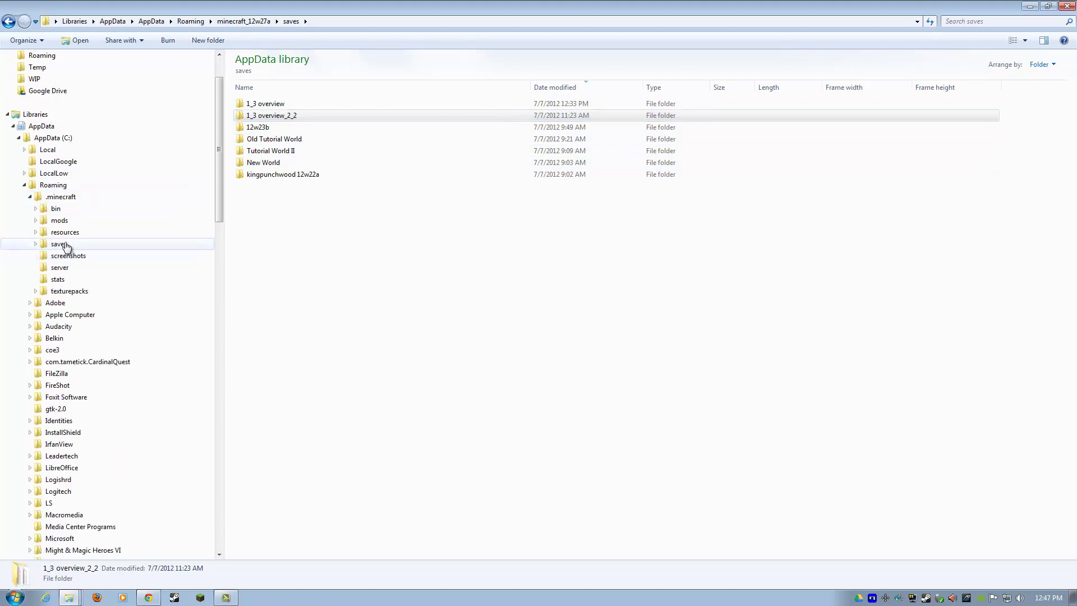
pyautogui.click(60, 245)
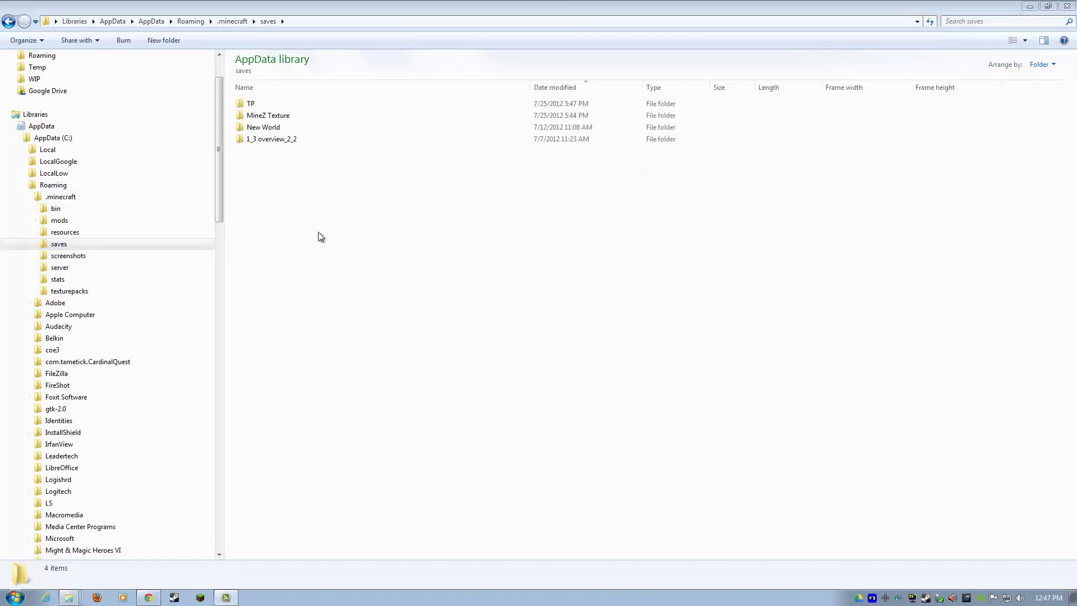
pyautogui.click(289, 139)
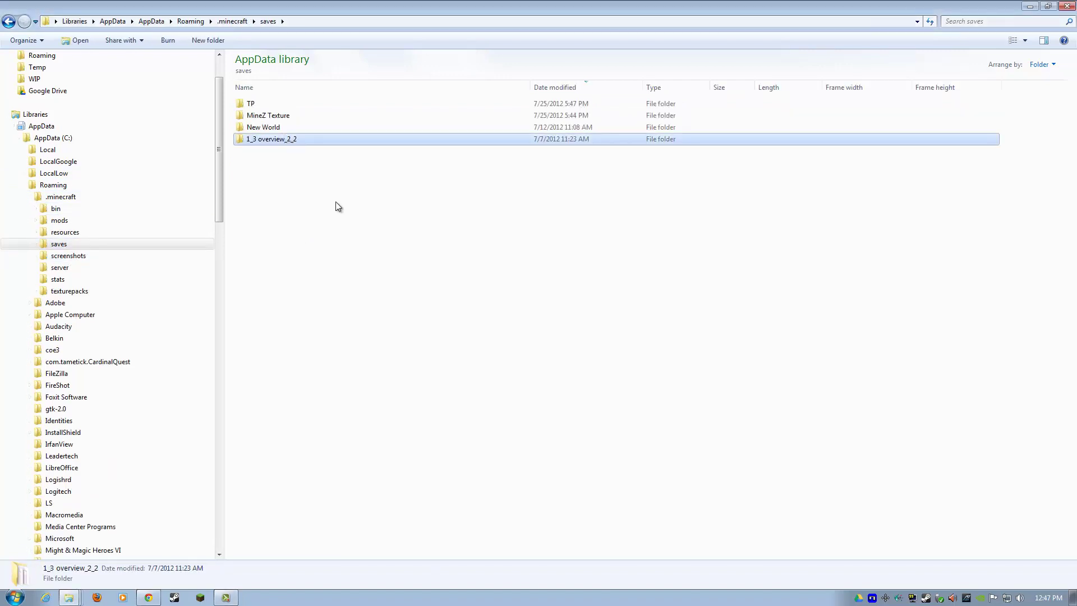
# Launch Minecraft with the launcher window resized to 1280x720 + (aero) and log in with the saved account
pyautogui.click(202, 598)
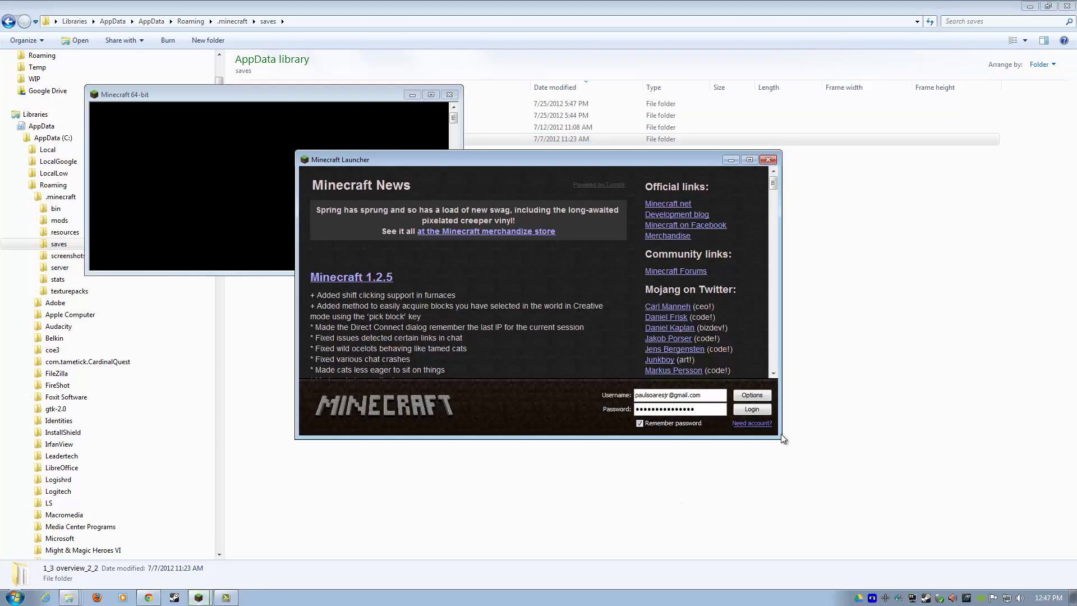
pyautogui.rightClick(782, 440)
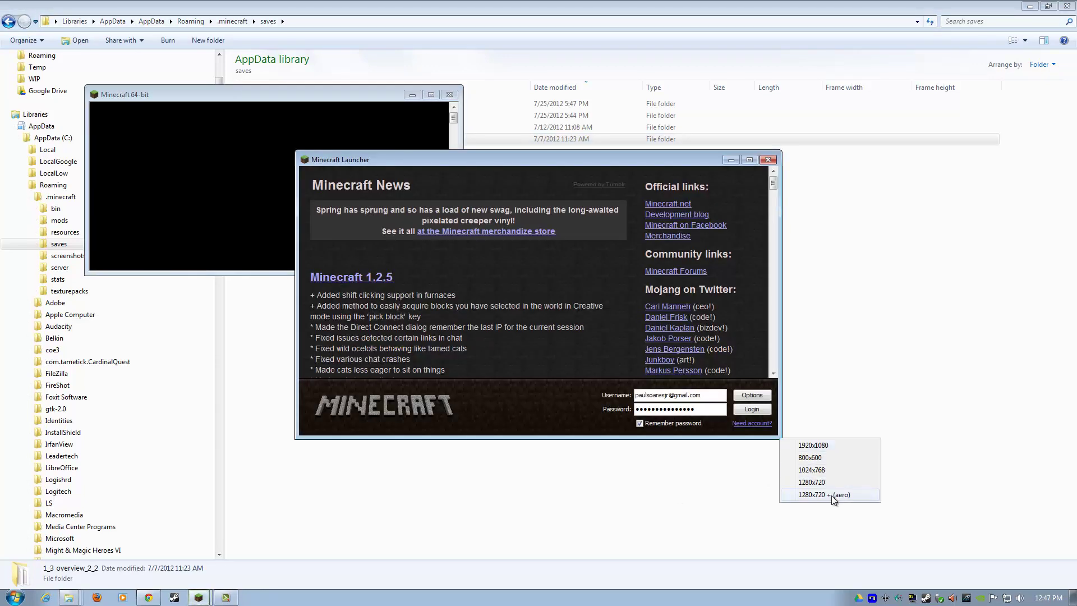
pyautogui.click(819, 550)
pyautogui.moveTo(752, 162); pyautogui.dragTo(500, 103)
pyautogui.click(411, 96)
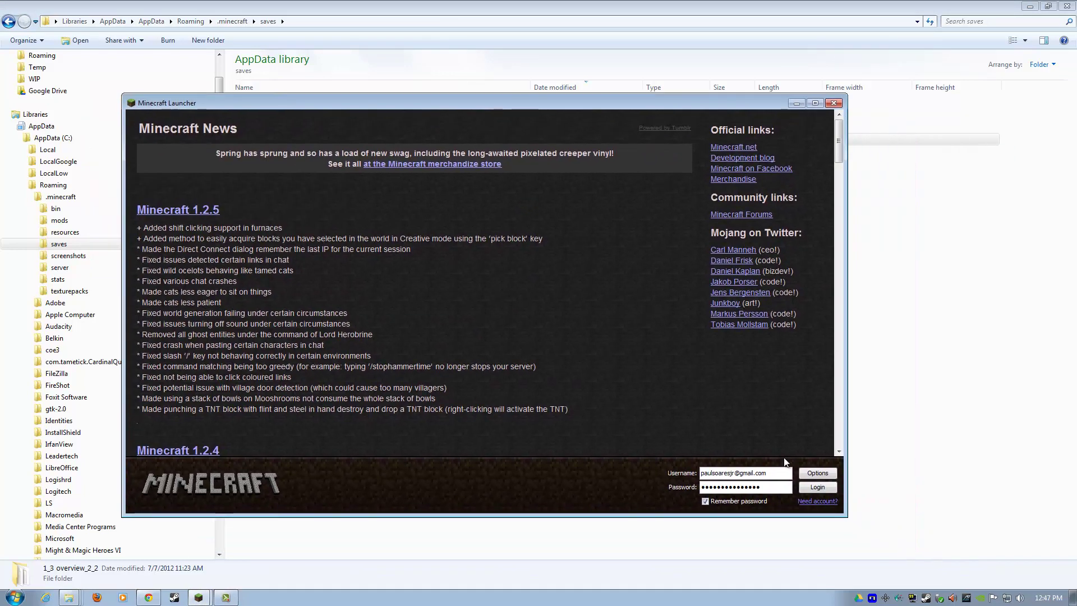
pyautogui.click(819, 488)
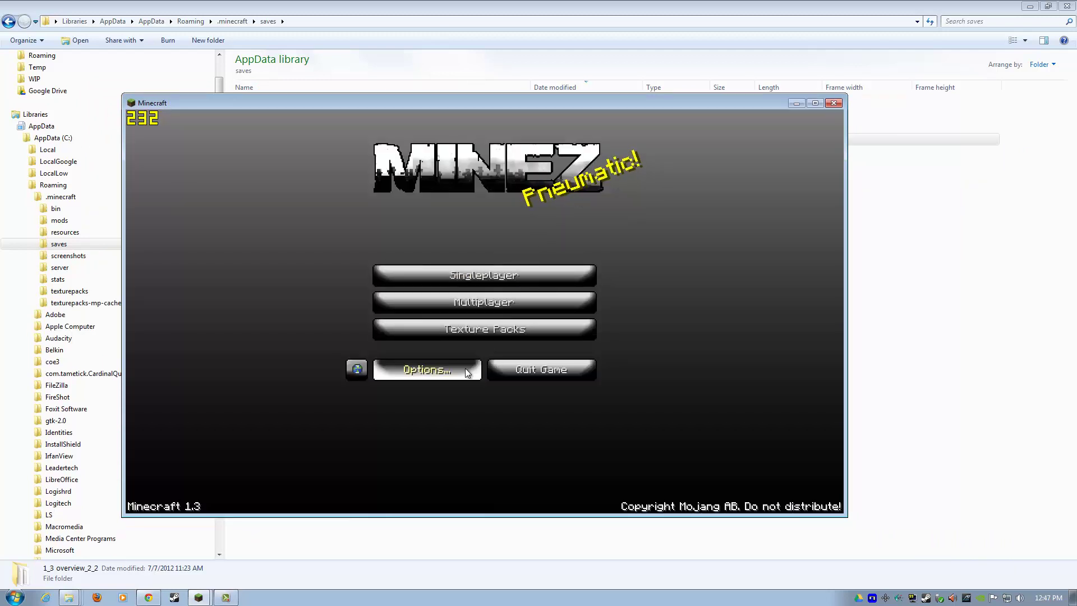
# Switch the game's texture pack to Default and return to the title screen
pyautogui.click(484, 332)
pyautogui.click(446, 231)
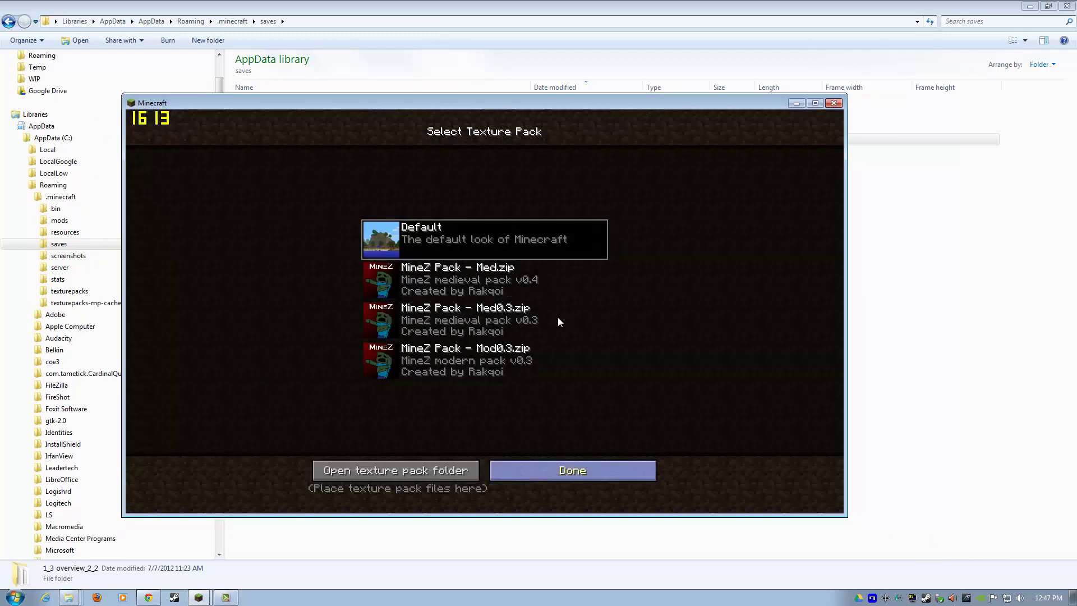
pyautogui.press('Escape')
# Load the 1.3 overview world in singleplayer and walk around in it
pyautogui.click(537, 271)
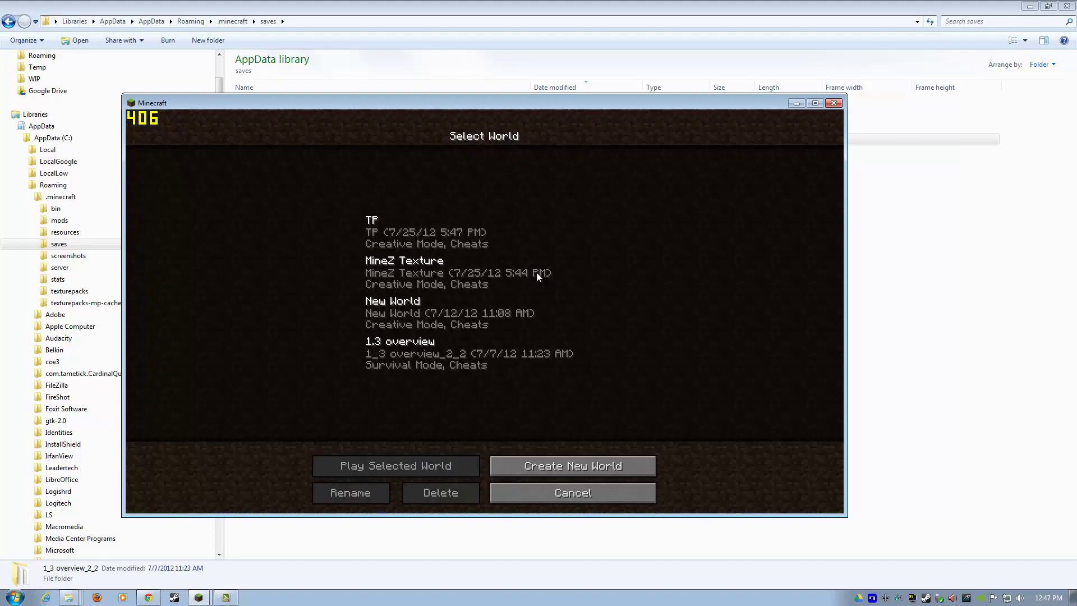
pyautogui.click(438, 361)
pyautogui.click(455, 465)
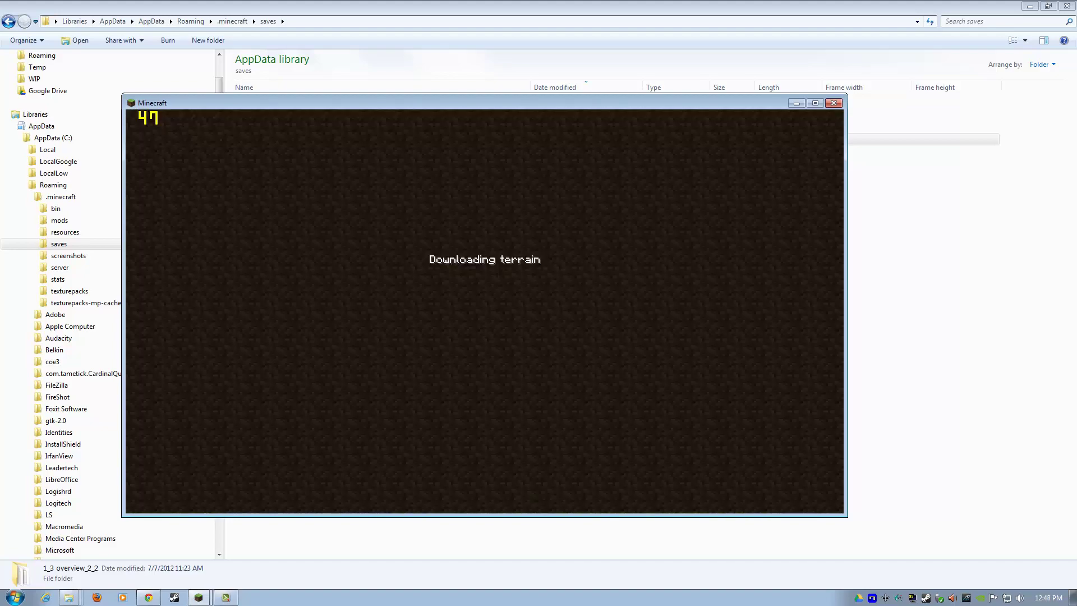
pyautogui.press('w')
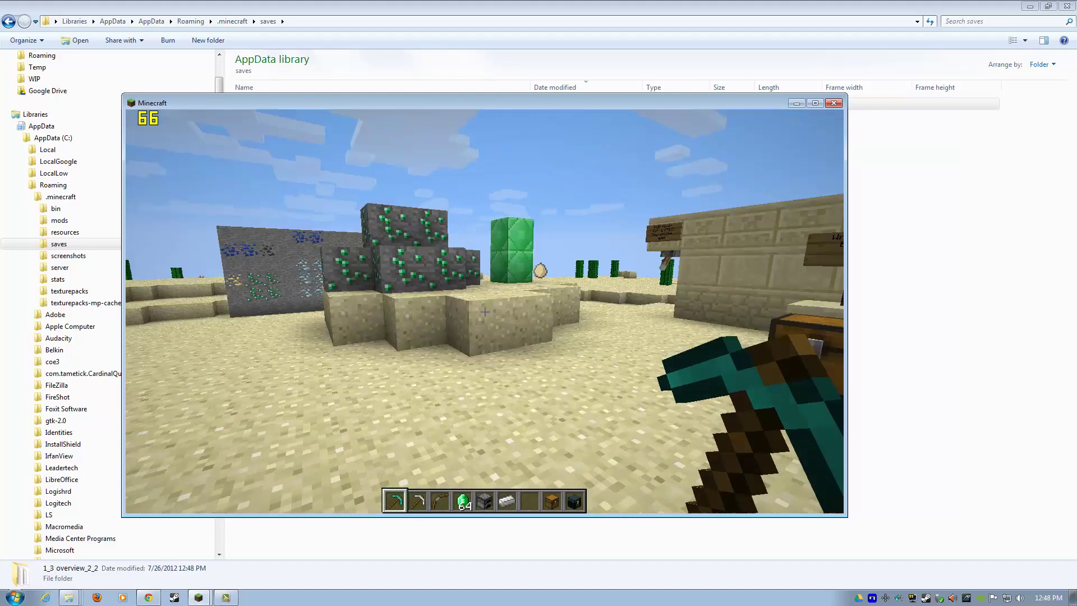
pyautogui.press('w')
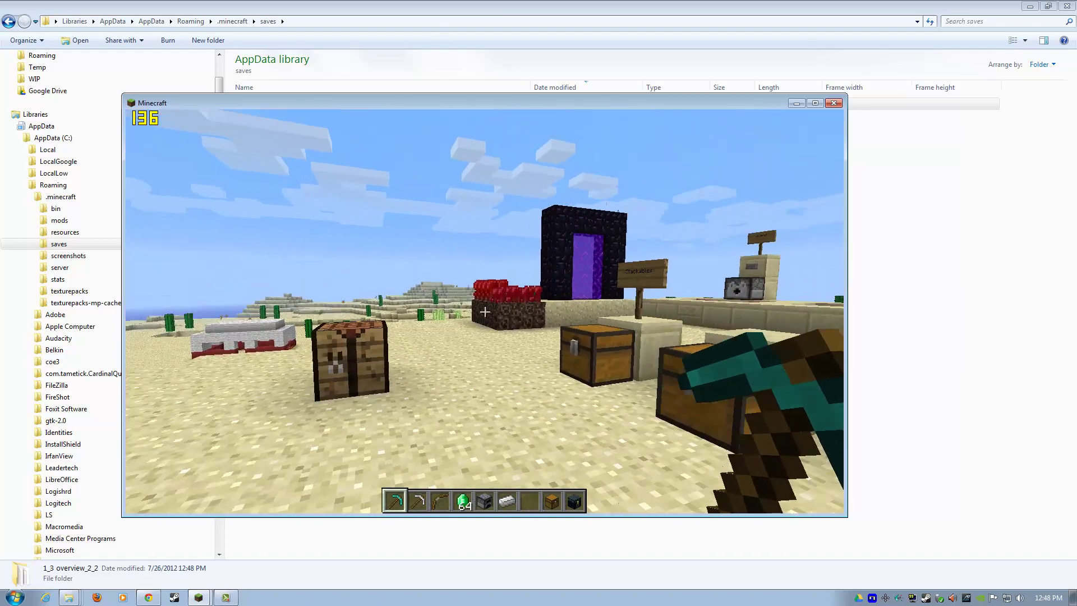
# Save the world and quit to the title screen, shifting the game window slightly sideways
pyautogui.press('Escape')
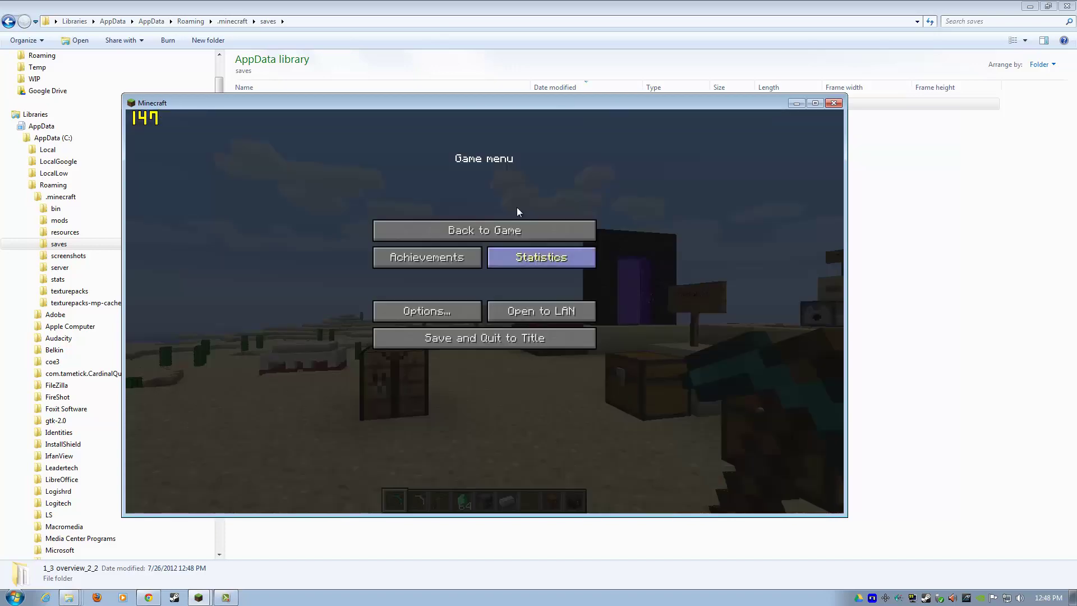
pyautogui.moveTo(527, 103); pyautogui.dragTo(580, 102)
pyautogui.click(561, 336)
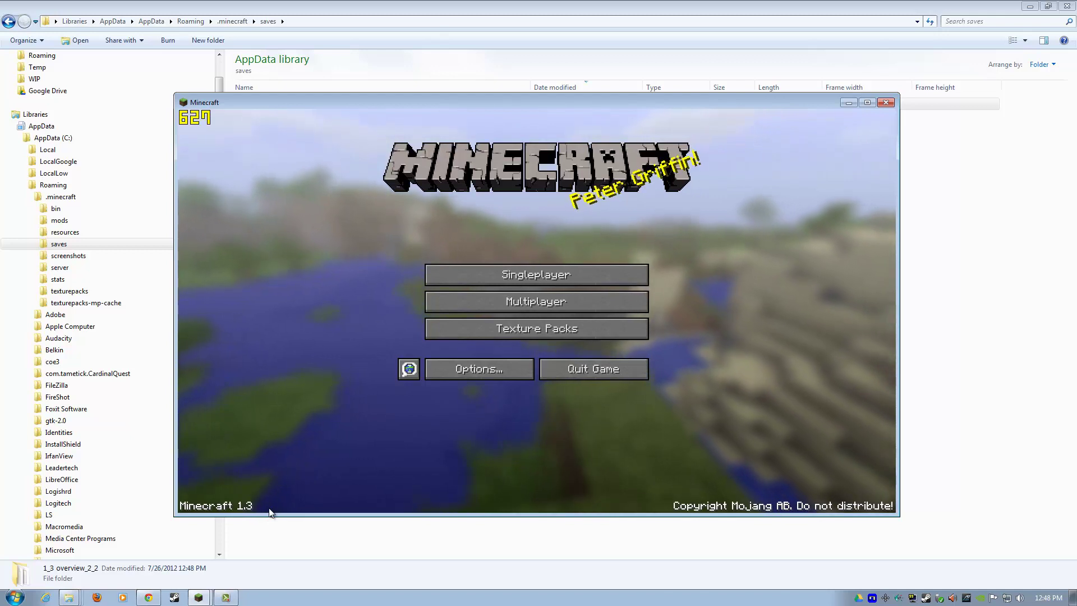
# View the 1.3 overview entry in the singleplayer world list and return to the title screen
pyautogui.click(575, 272)
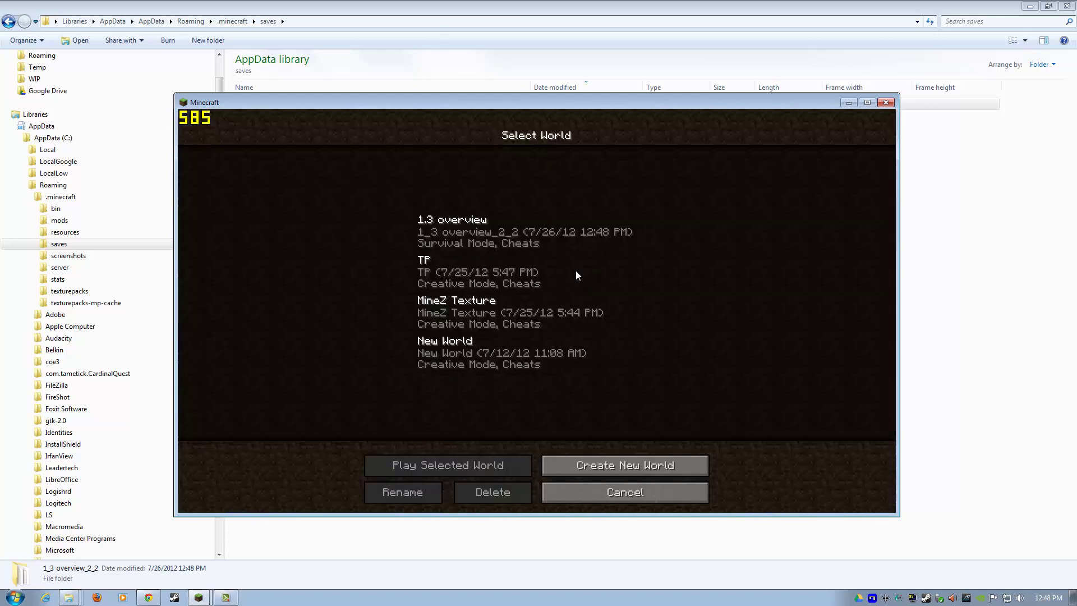
pyautogui.click(547, 234)
pyautogui.click(596, 486)
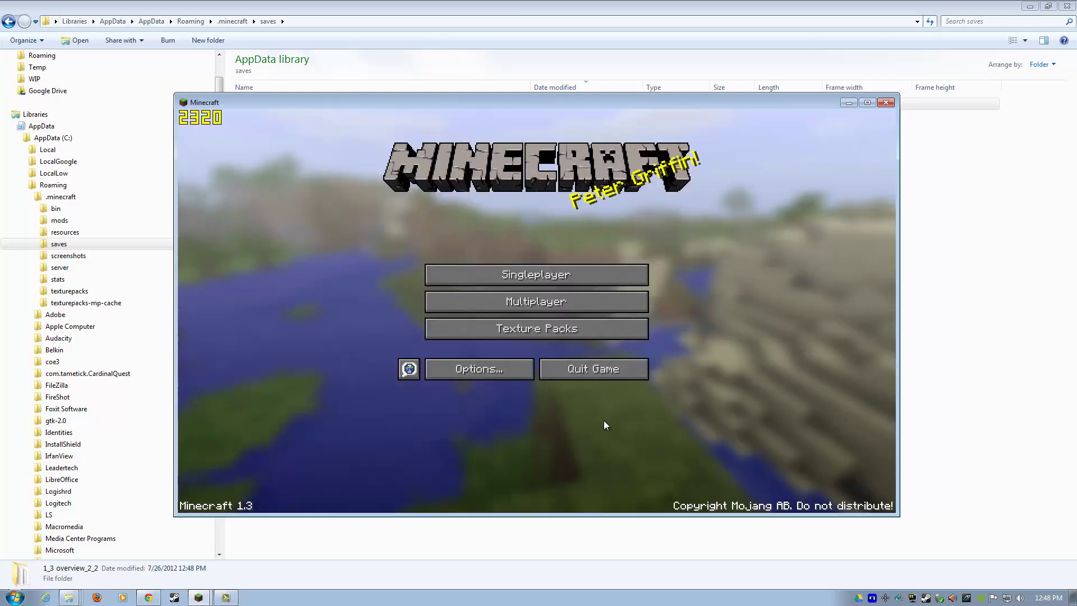
# Start a new singleplayer world named 1.3 and set its game mode to Creative
pyautogui.click(576, 281)
pyautogui.click(632, 467)
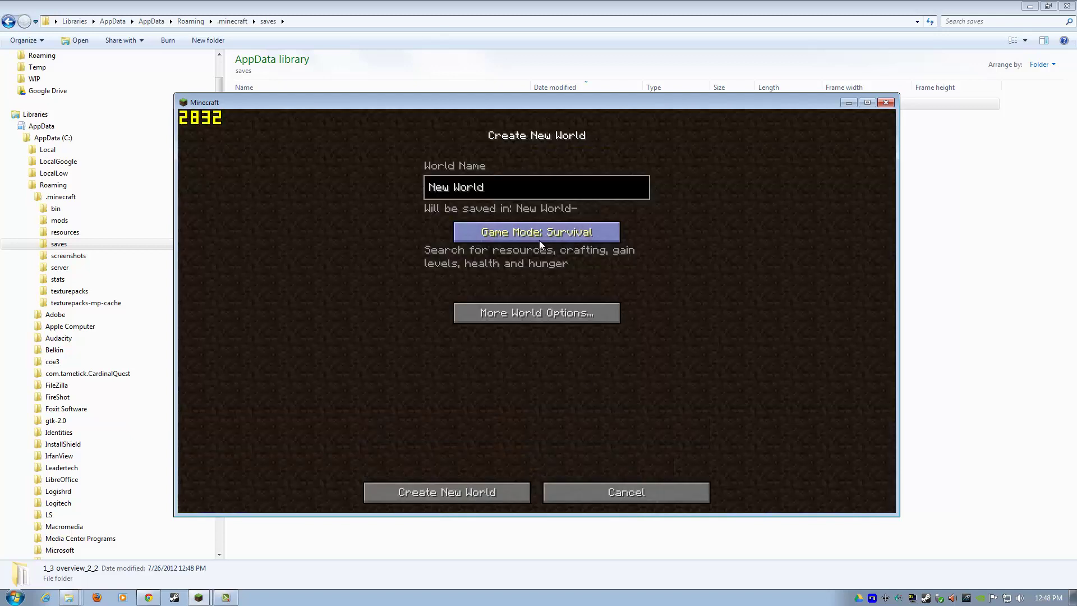
pyautogui.press('BackSpace')
pyautogui.press('BackSpace')
pyautogui.press('BackSpace')
pyautogui.press('BackSpace')
pyautogui.press('BackSpace')
pyautogui.press('BackSpace')
pyautogui.press('BackSpace')
pyautogui.press('BackSpace')
pyautogui.press('BackSpace')
pyautogui.write('1.3')
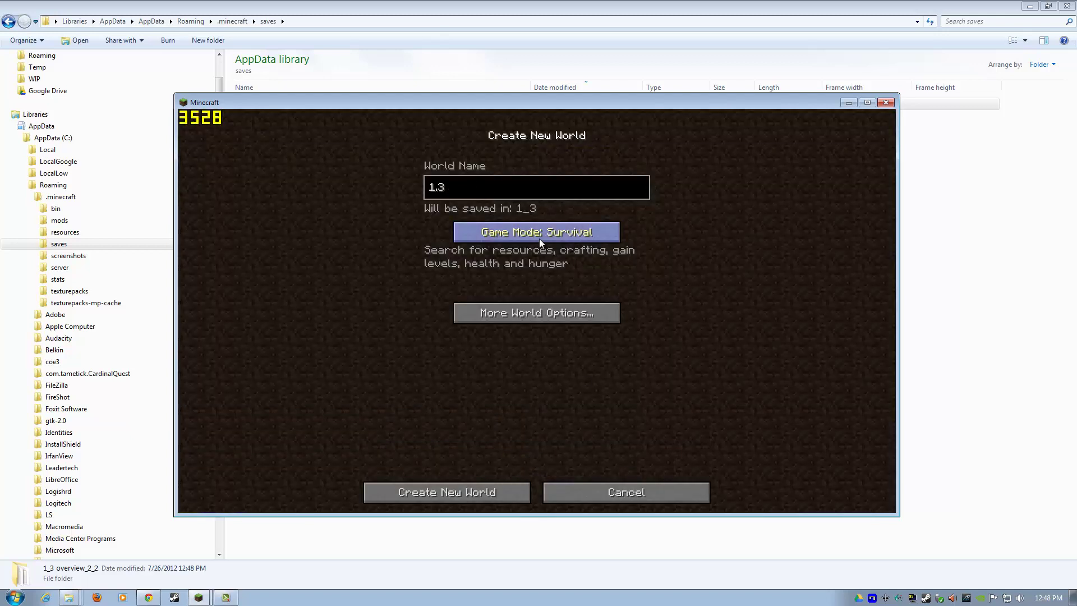
pyautogui.click(540, 238)
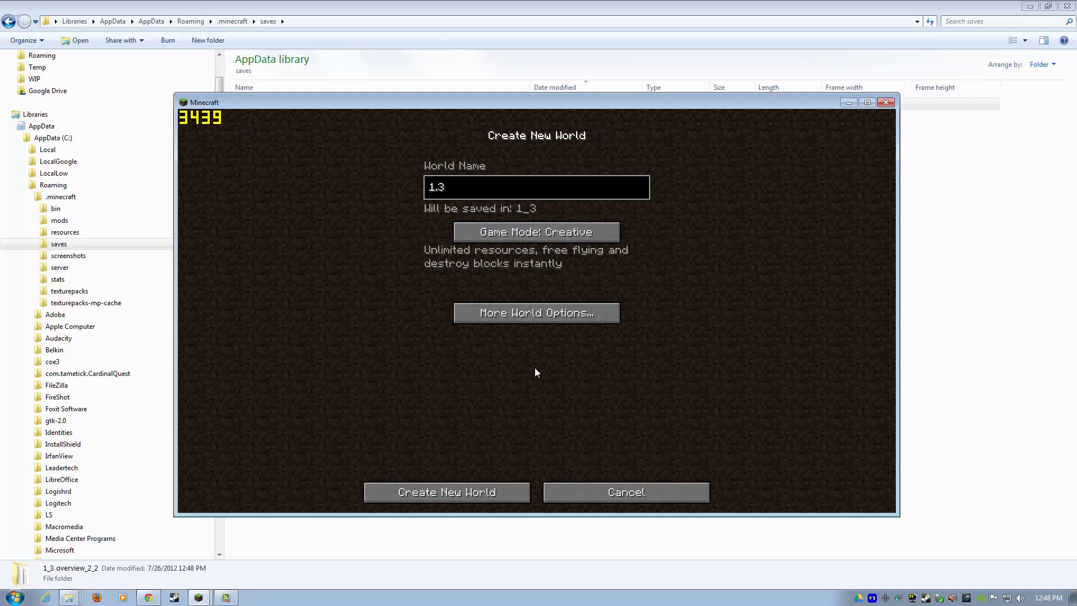
# Turn on the bonus chest in the extra world options and create the world
pyautogui.click(547, 313)
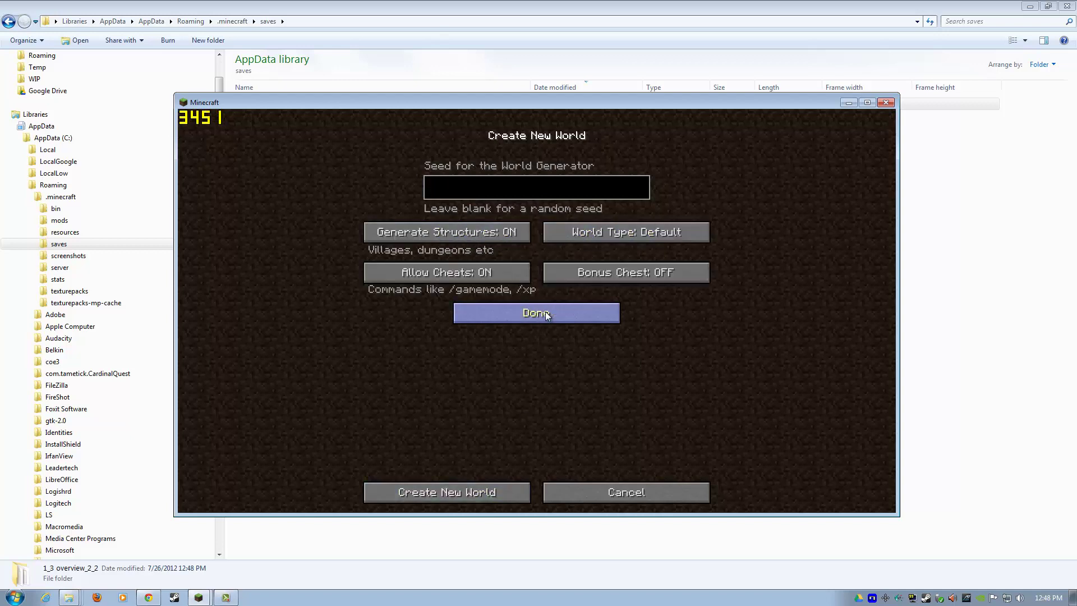
pyautogui.click(609, 268)
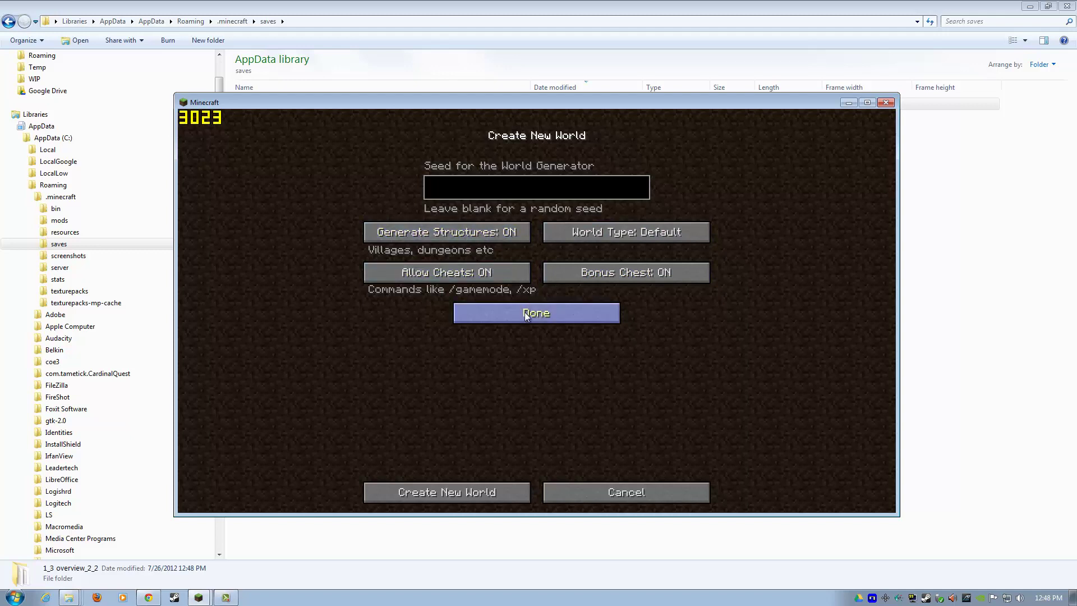
pyautogui.click(479, 493)
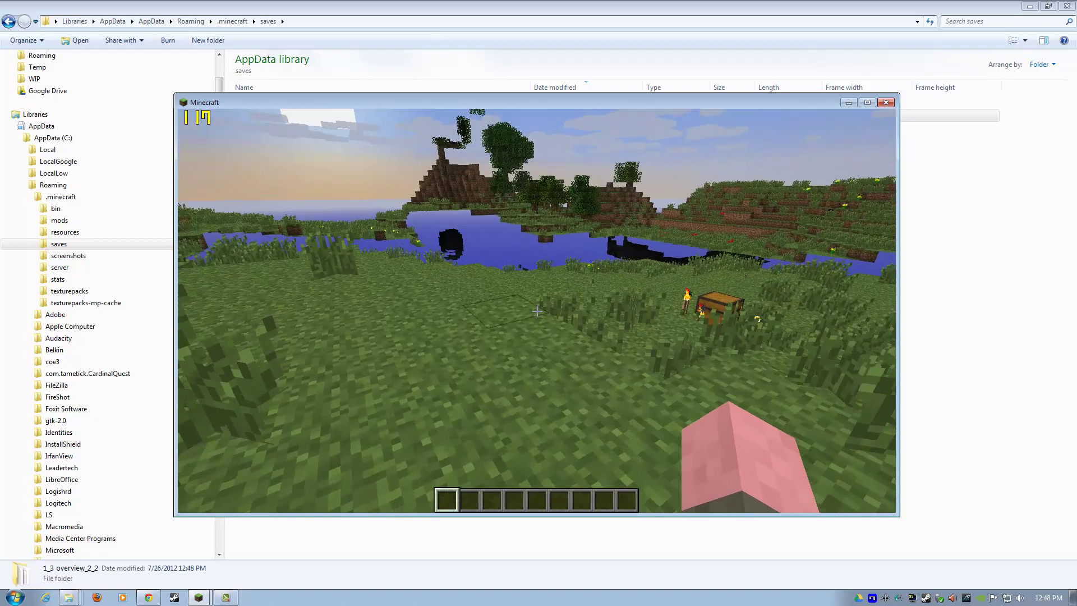
# Walk to the bonus chest beside the torches and take all of its items into the inventory
pyautogui.press('w')
pyautogui.press('a')
pyautogui.press('w')
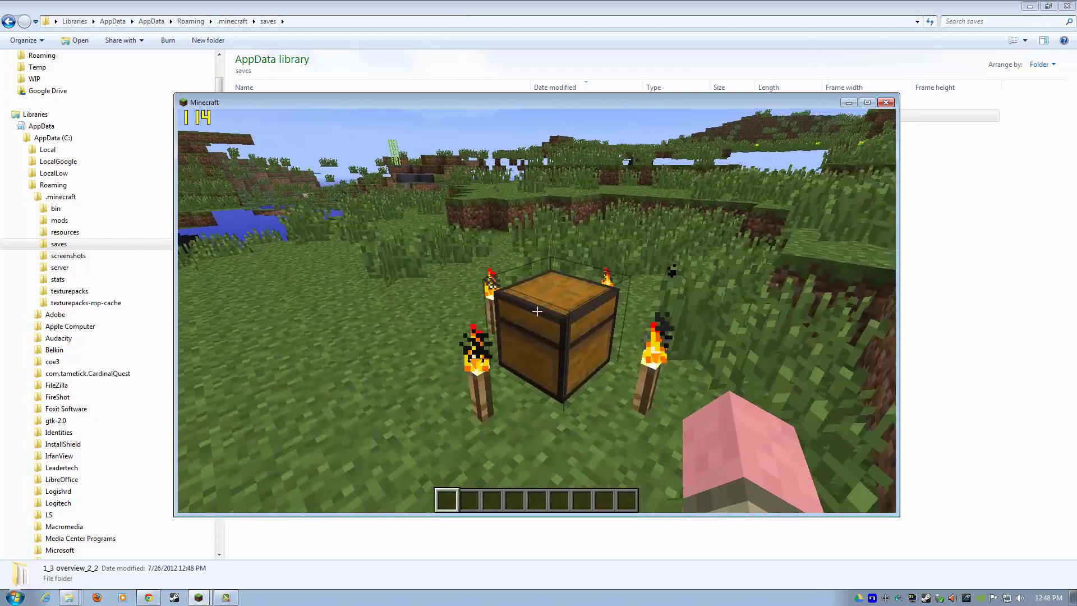
pyautogui.press('a')
pyautogui.rightClick(537, 312)
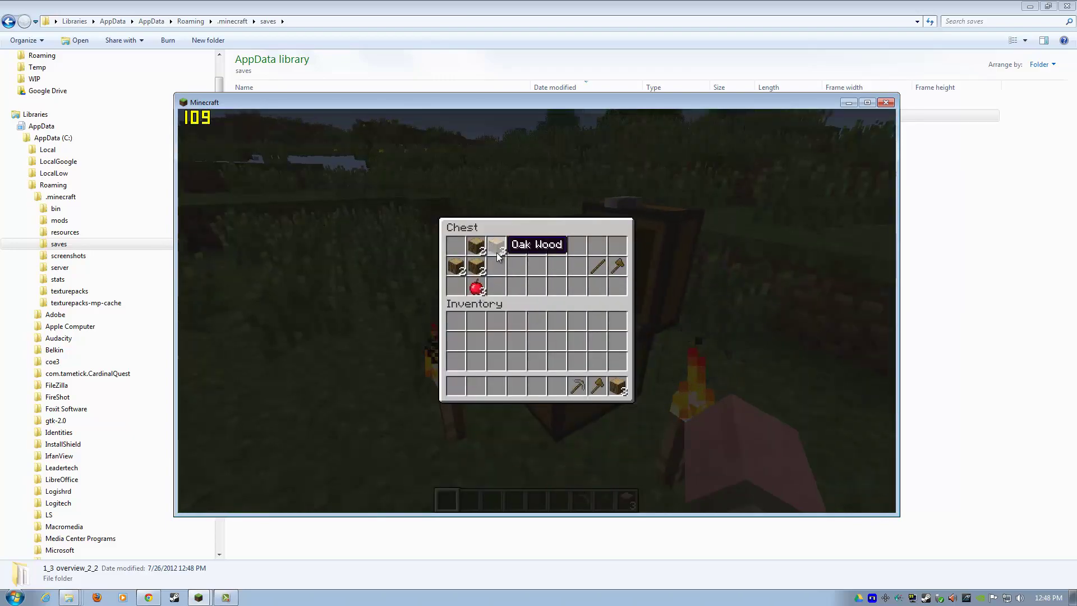
pyautogui.keyDown('shift'); pyautogui.click(476, 251); pyautogui.keyUp('shift')
pyautogui.keyDown('shift'); pyautogui.click(616, 269); pyautogui.keyUp('shift')
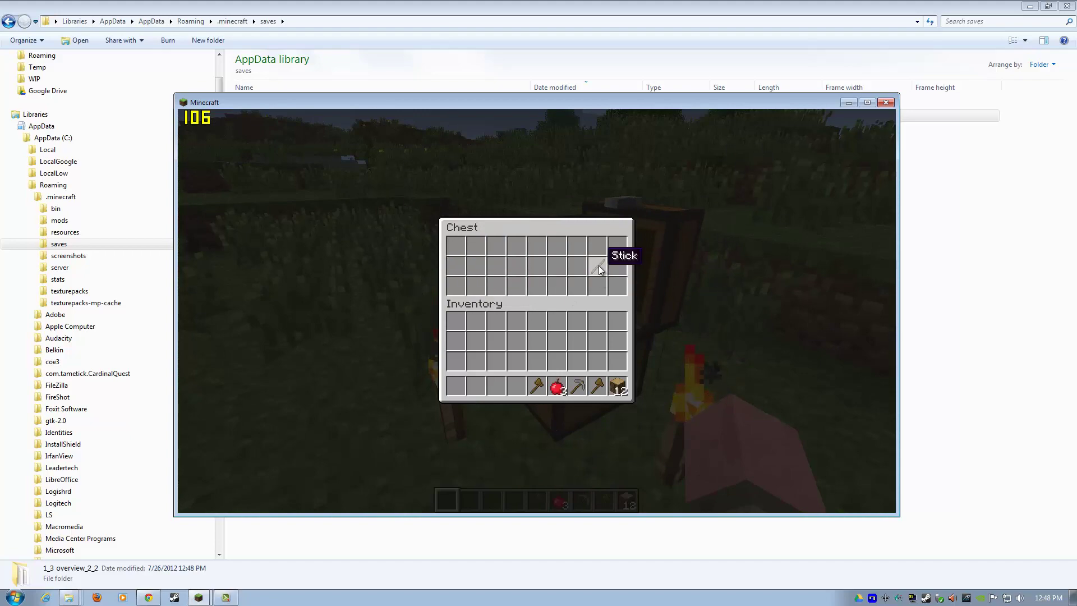
pyautogui.keyDown('shift'); pyautogui.click(598, 266); pyautogui.keyUp('shift')
pyautogui.press('e')
pyautogui.press('e')
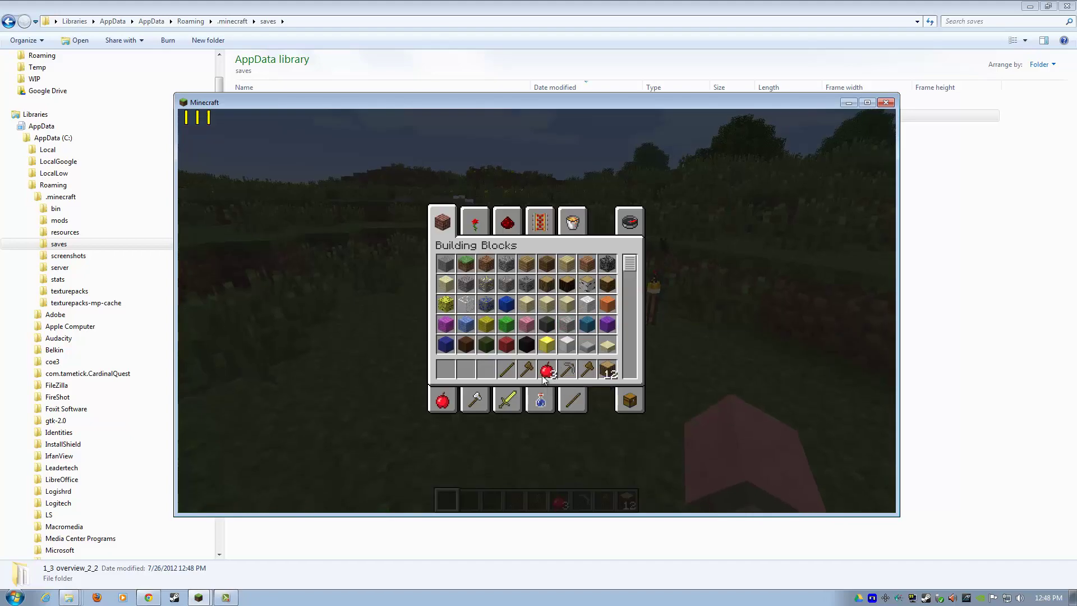
# Move an axe to the first hotbar slot and browse the creative inventory categories, including Redstone, Transportation, Foodstuffs and Combat
pyautogui.click(446, 369)
pyautogui.click(507, 222)
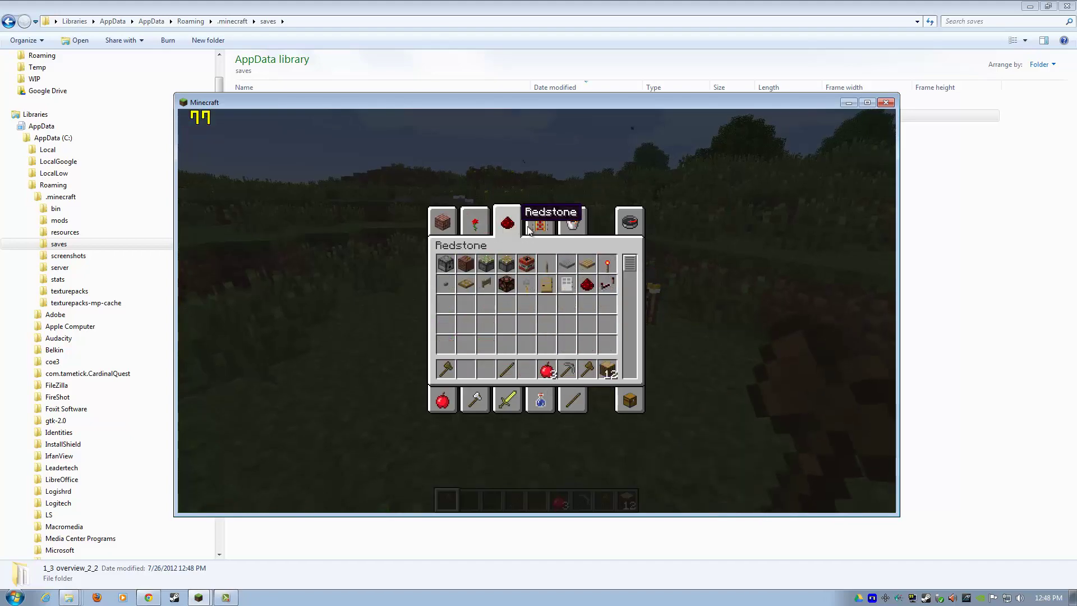
pyautogui.click(572, 222)
pyautogui.click(573, 400)
pyautogui.click(507, 399)
pyautogui.click(443, 399)
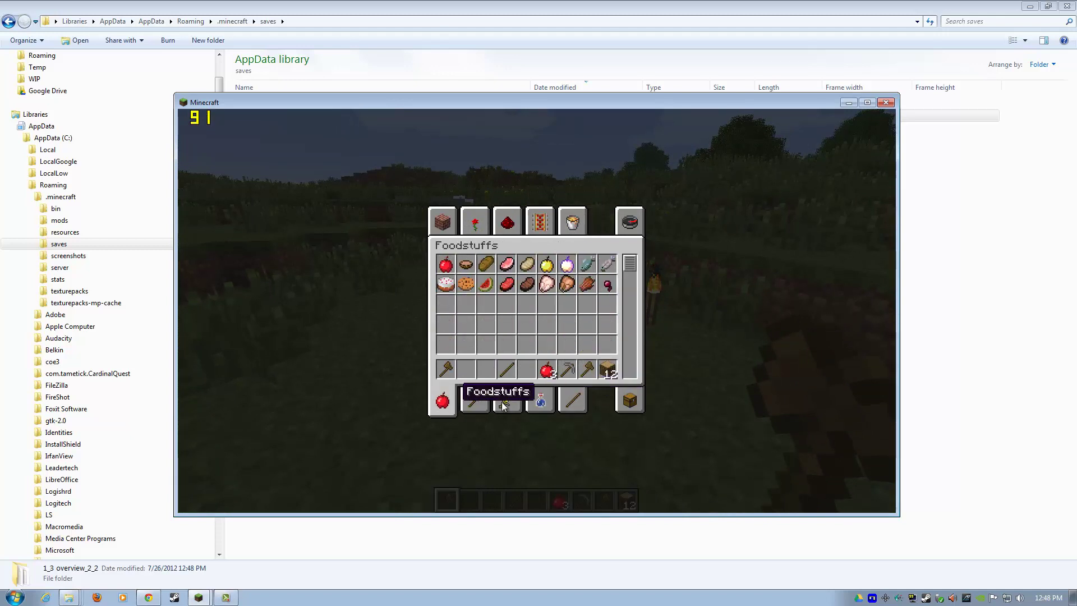
pyautogui.click(628, 401)
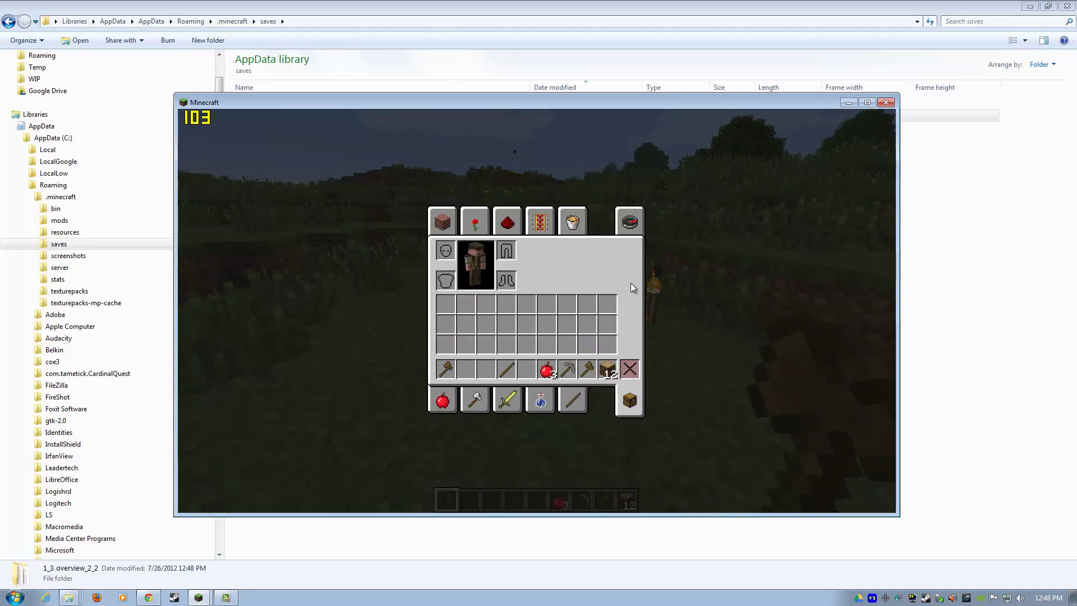
pyautogui.click(444, 222)
pyautogui.click(507, 222)
pyautogui.click(540, 221)
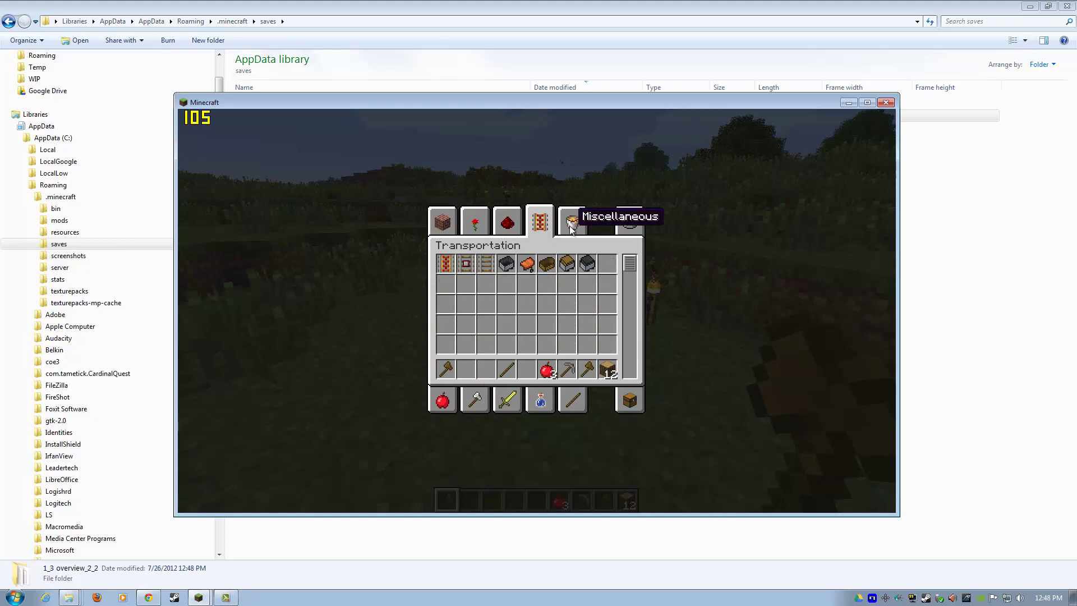
pyautogui.click(570, 225)
pyautogui.click(509, 403)
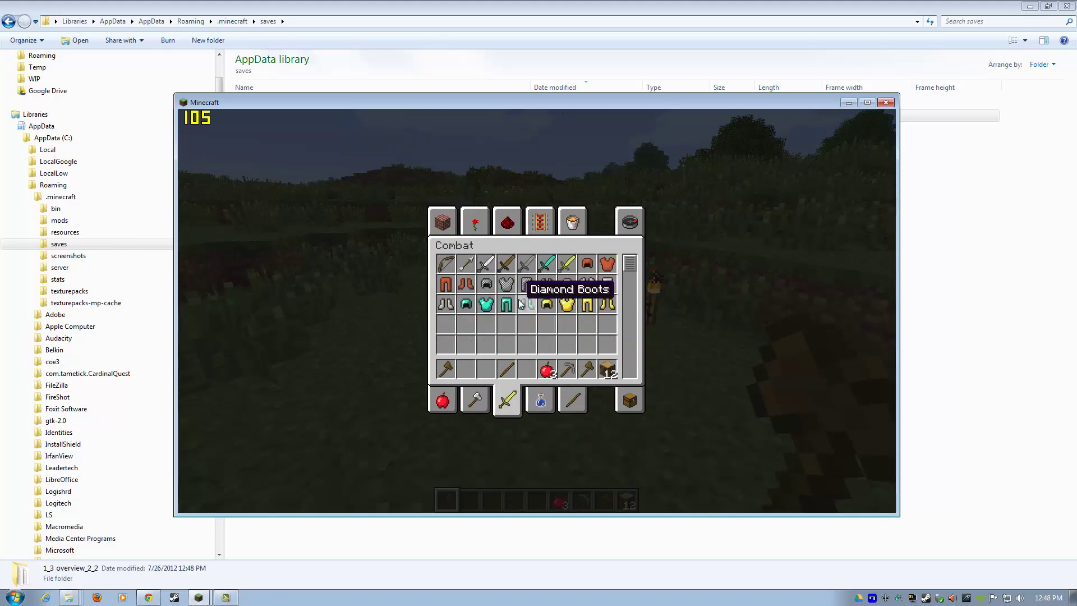
pyautogui.click(442, 227)
pyautogui.press('e')
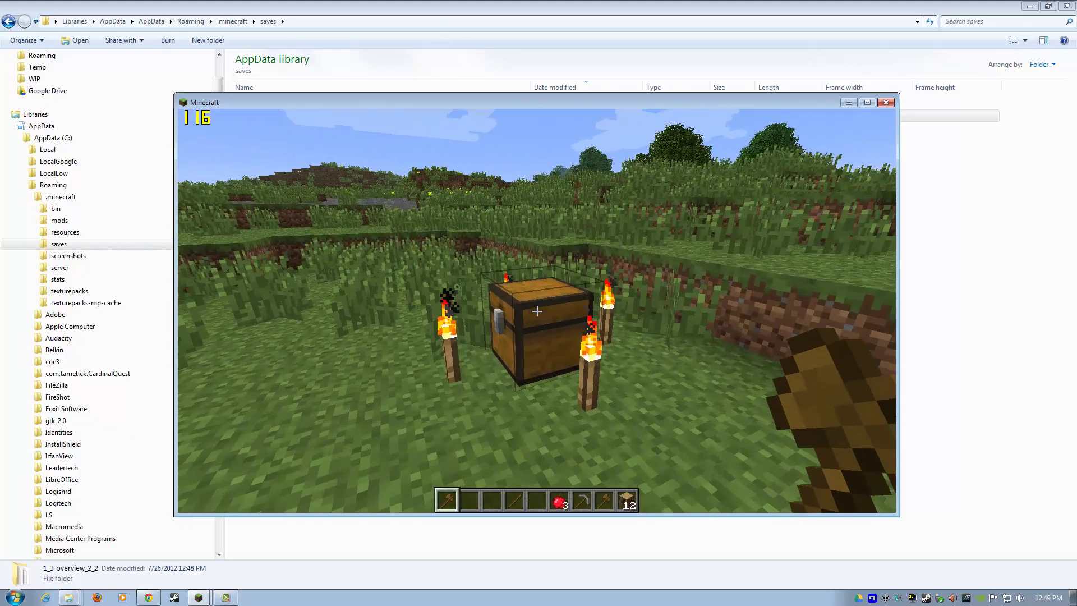
# Fly over the new world to examine the terrain and how its chunks load
pyautogui.press('space')
pyautogui.press('space')
pyautogui.press('w')
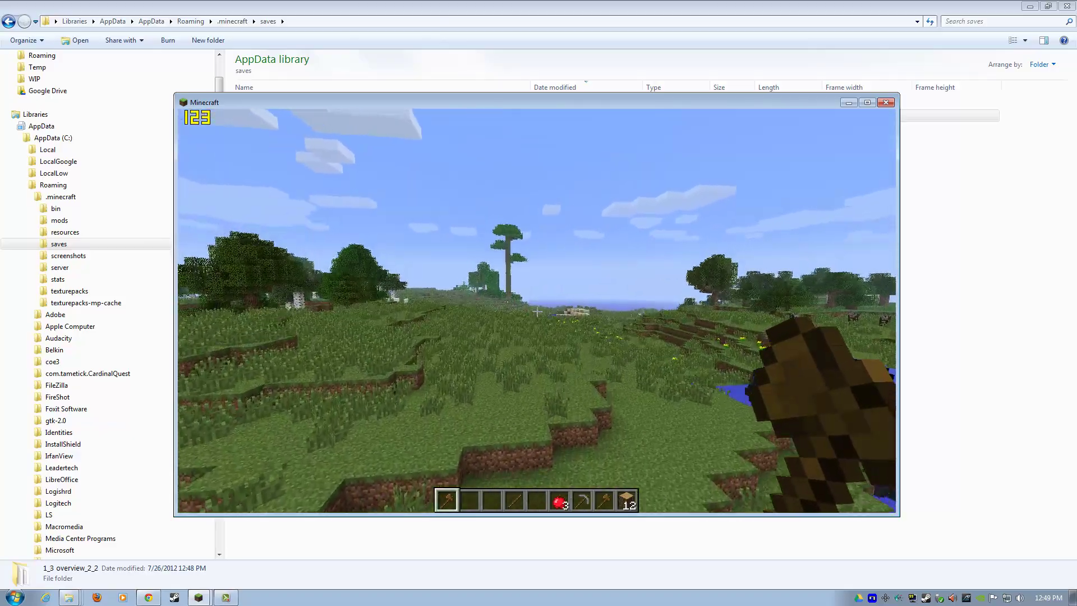
pyautogui.press('w')
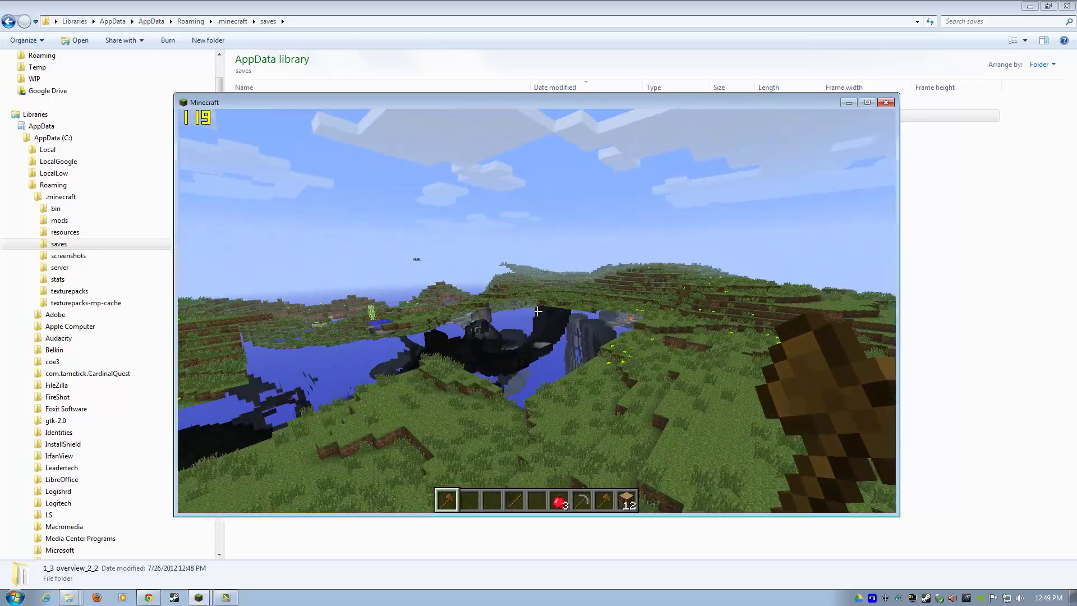
pyautogui.press('w')
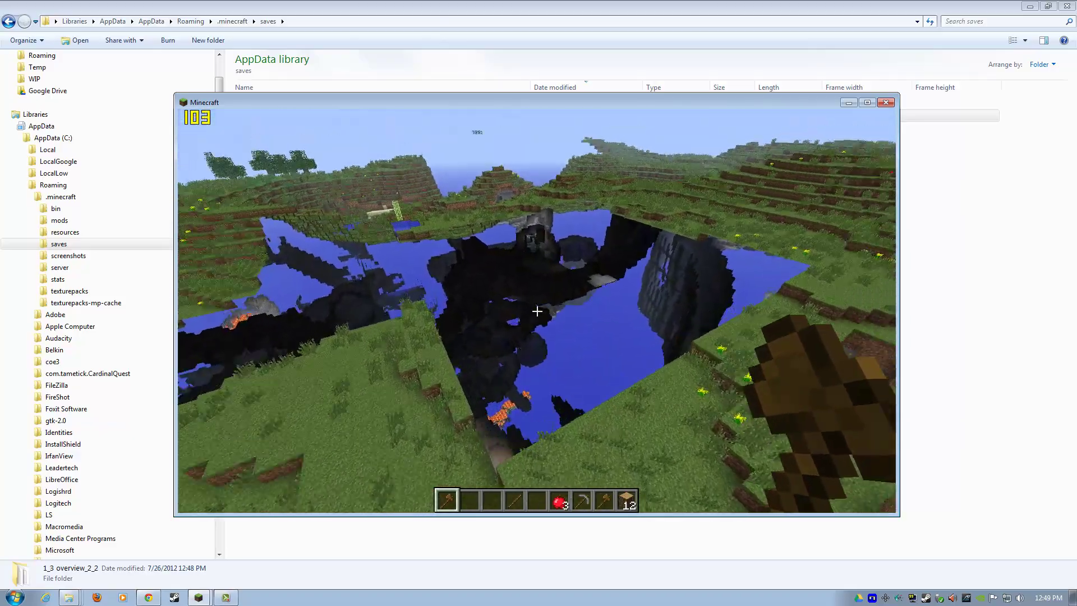
pyautogui.press('w')
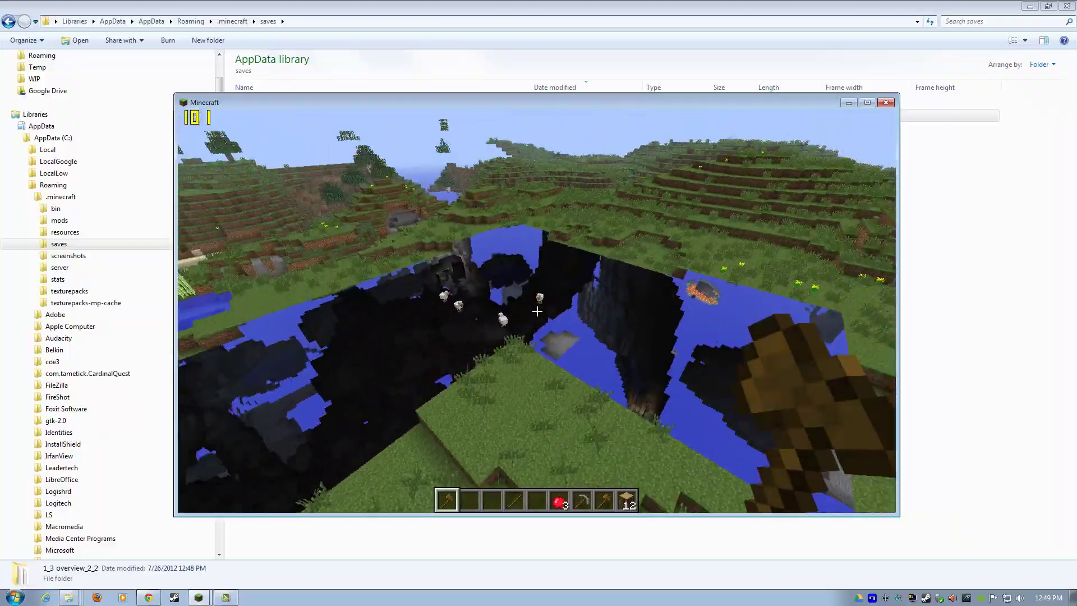
pyautogui.press('w')
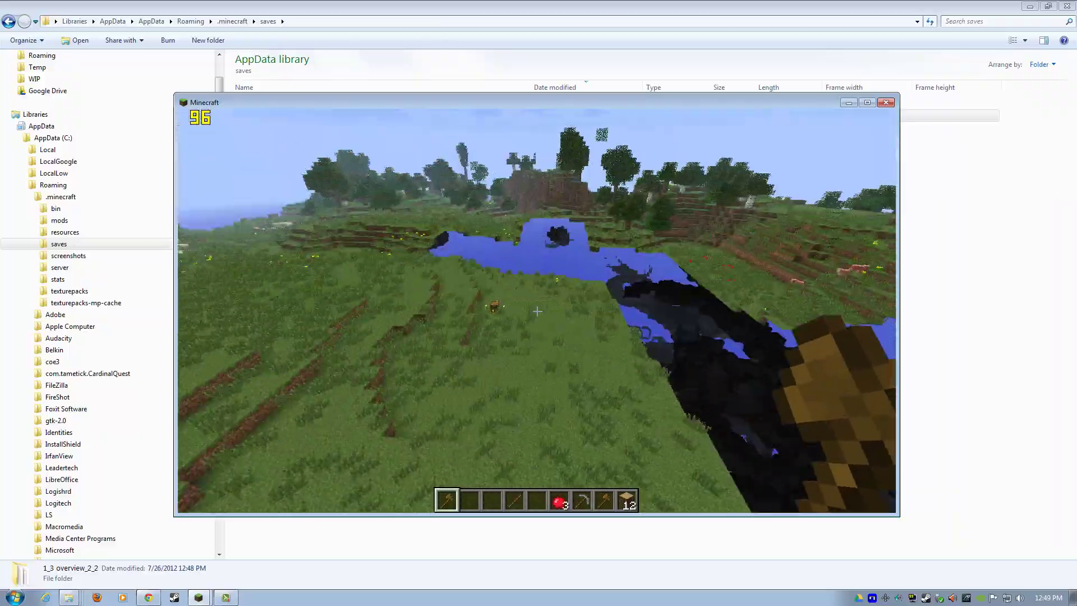
pyautogui.press('w')
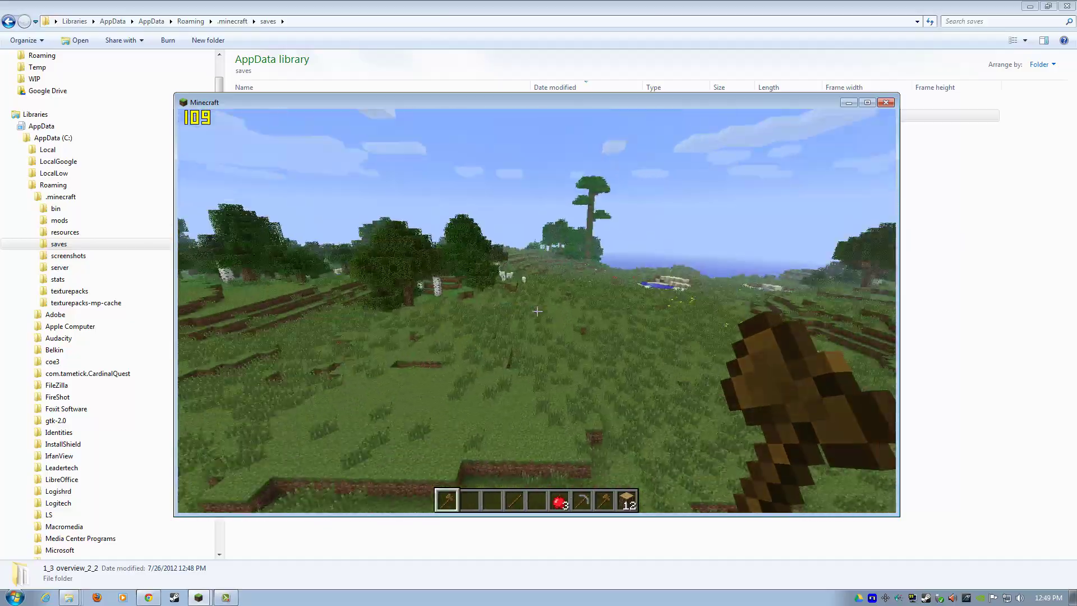
pyautogui.press('w')
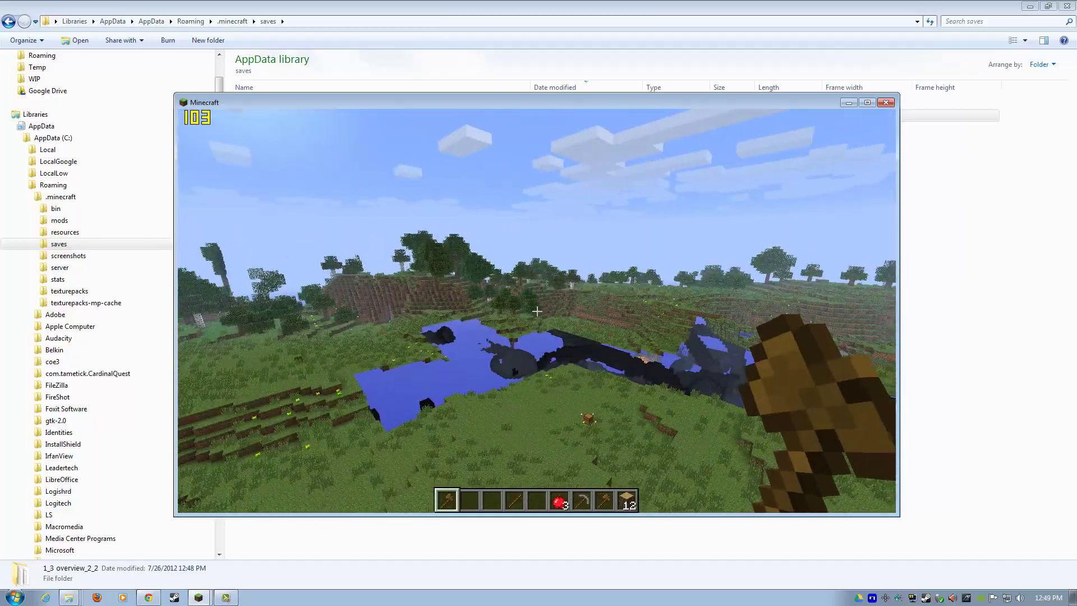
# Save and quit the 1.3 world, and load the 1.3 overview world in singleplayer
pyautogui.press('Escape')
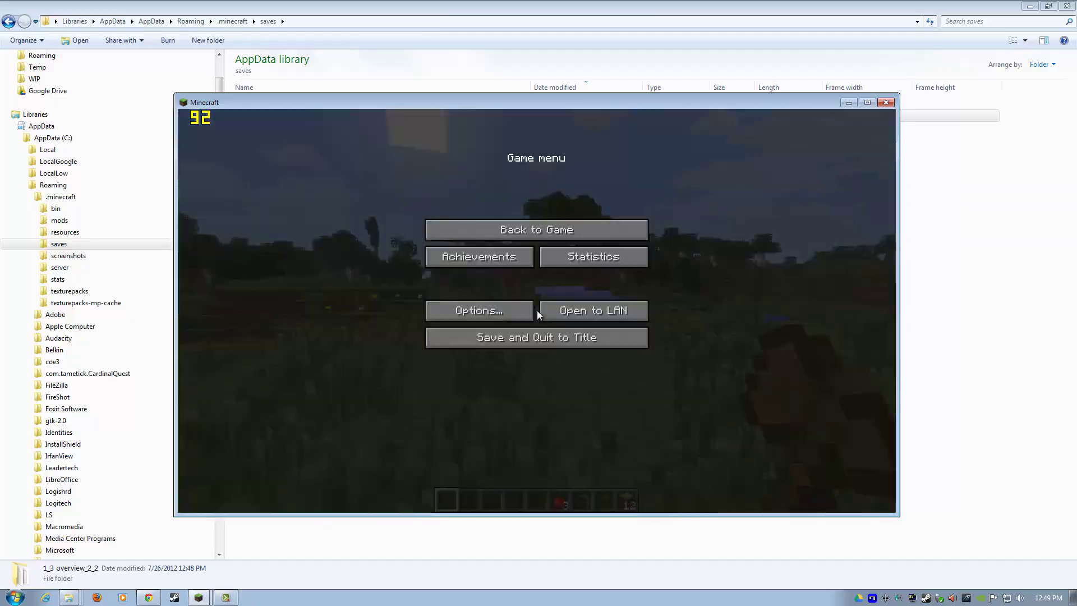
pyautogui.click(552, 326)
pyautogui.click(563, 278)
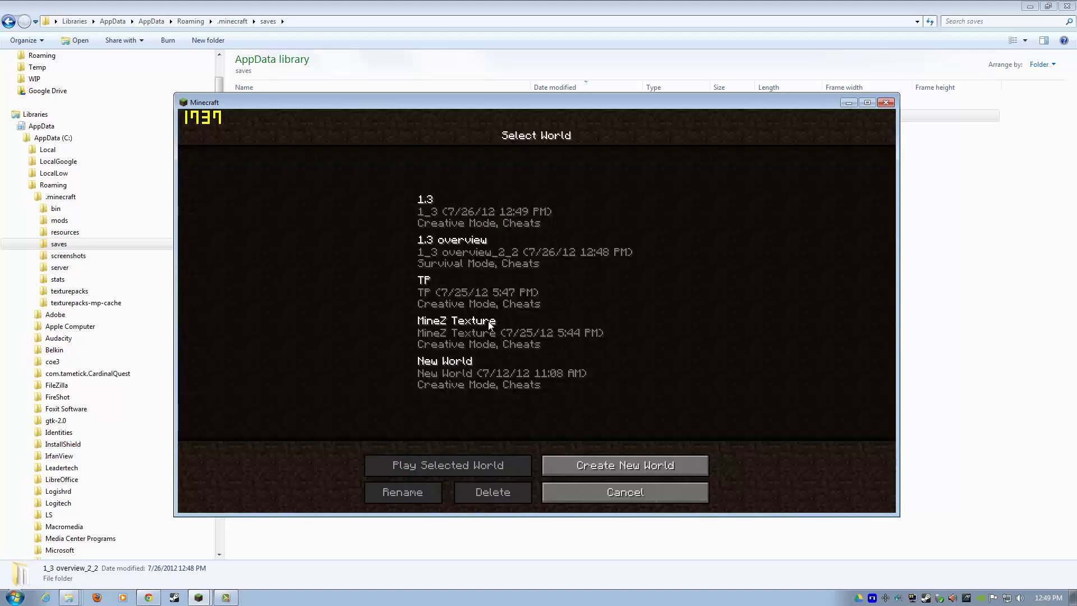
pyautogui.click(489, 245)
pyautogui.click(509, 456)
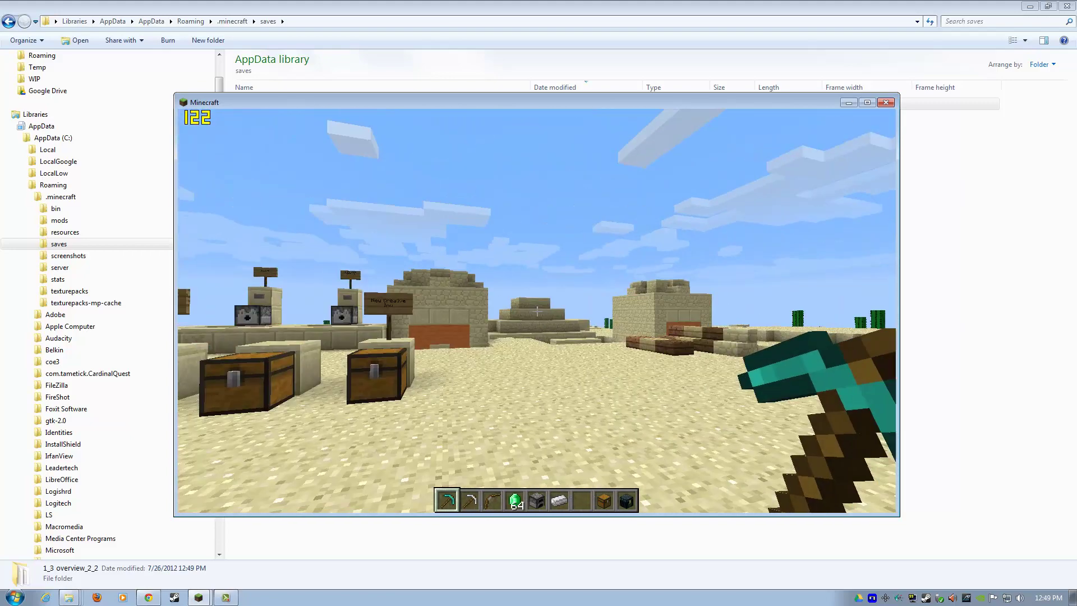
# Walk through the 1.3 overview world, examining the wooden stairs, the ore wall and the signed chests with new items
pyautogui.press('w')
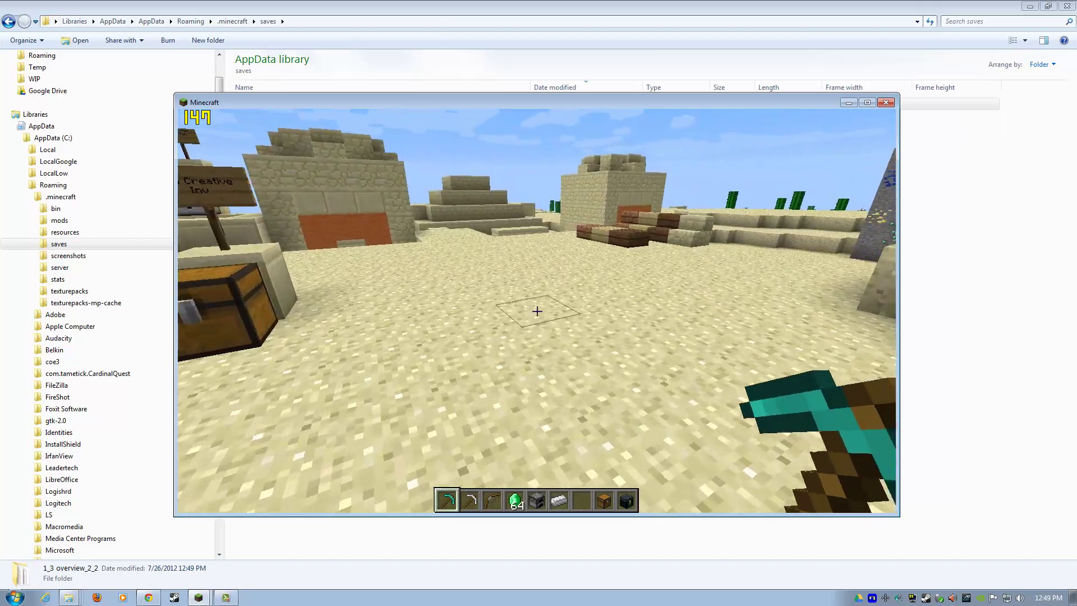
pyautogui.press('w')
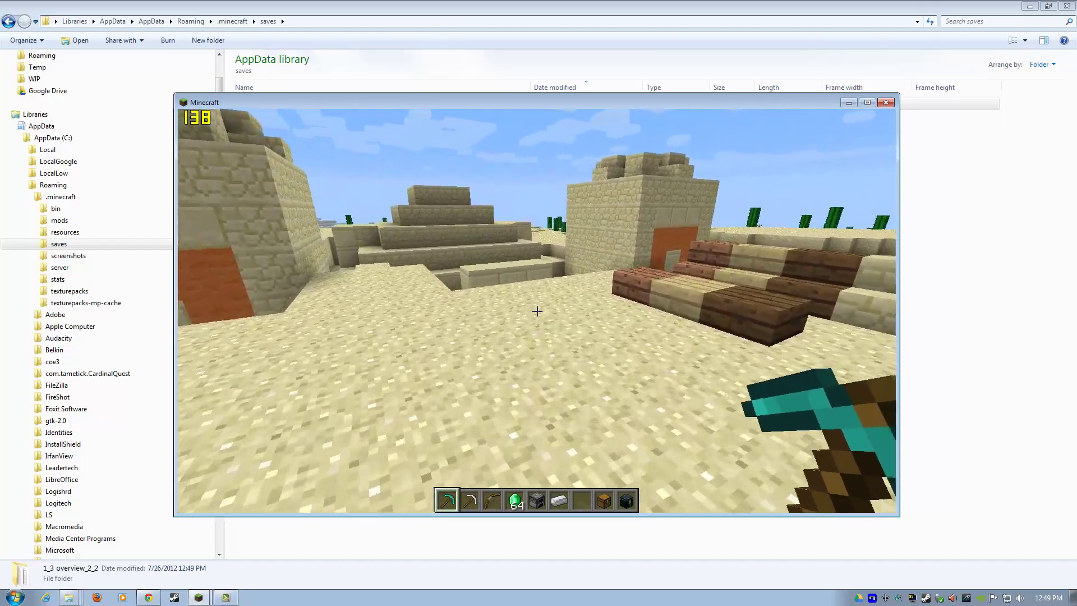
pyautogui.press('w')
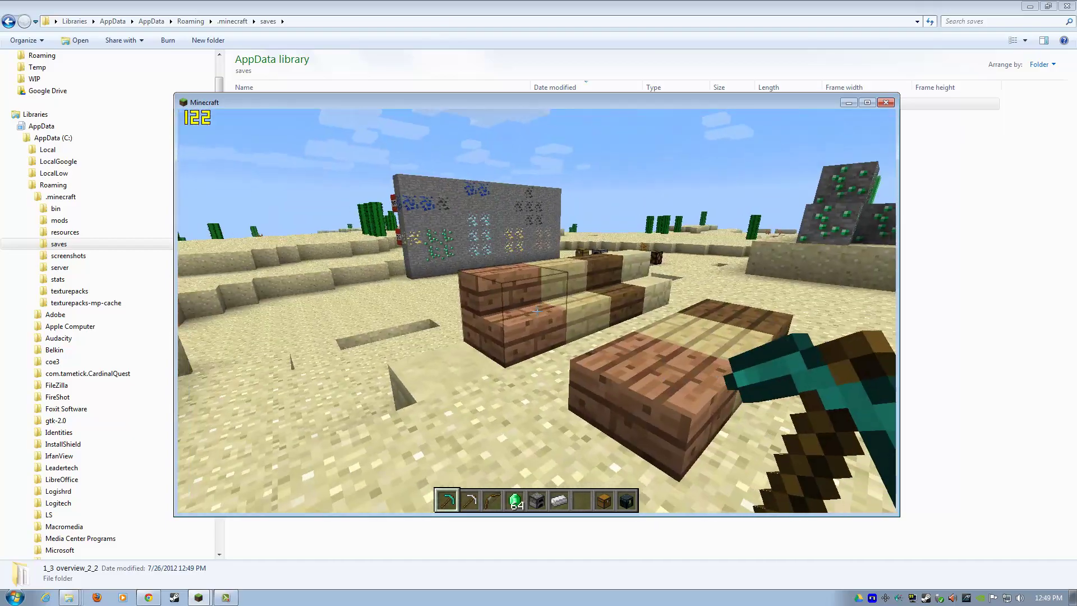
pyautogui.press('w')
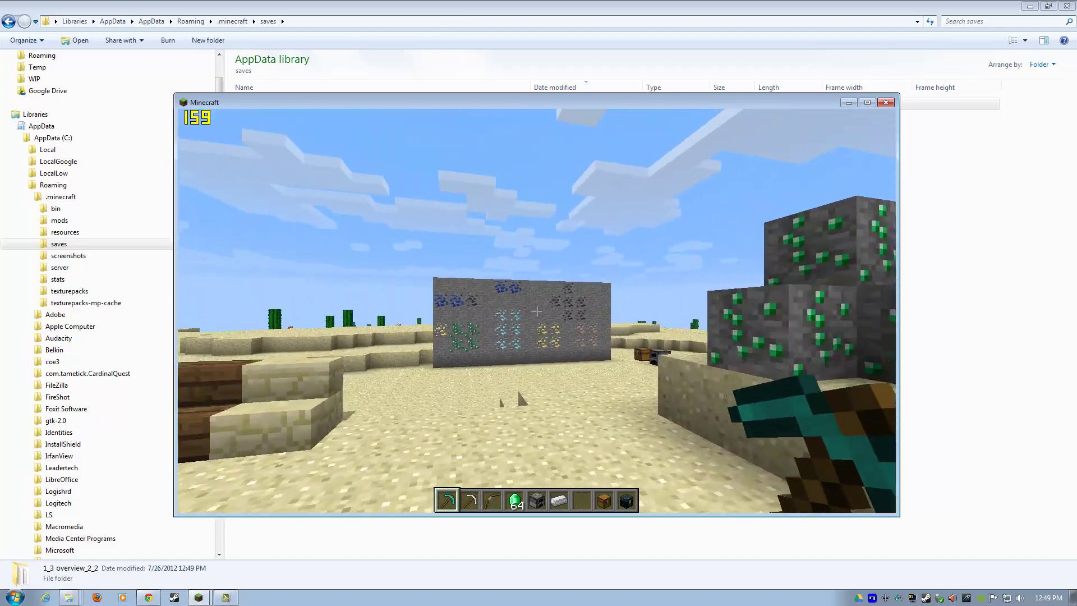
pyautogui.press('d')
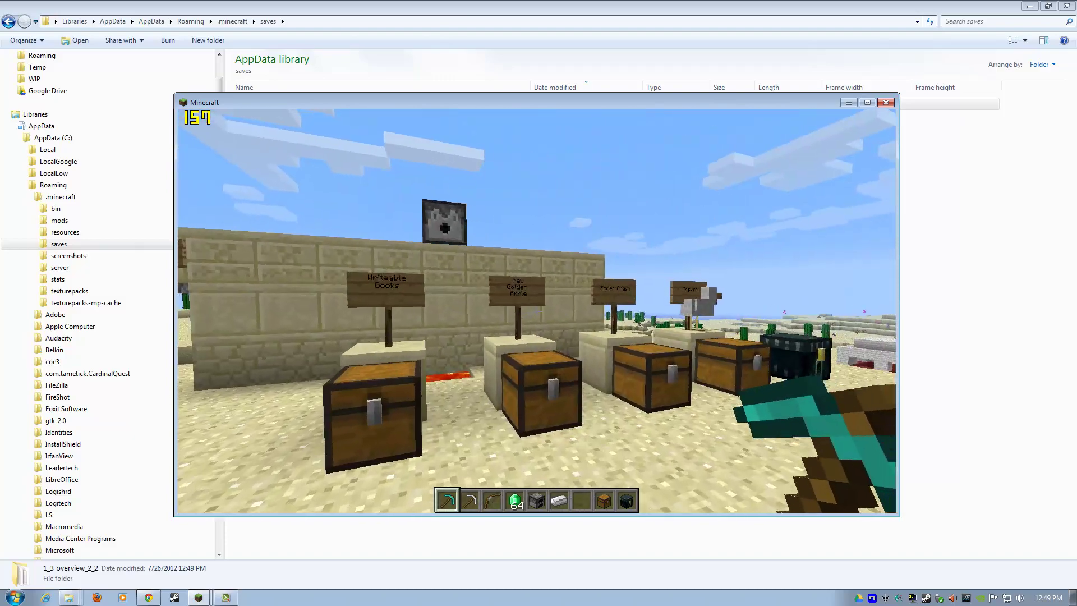
pyautogui.press('space')
pyautogui.press('space')
pyautogui.press('shift')
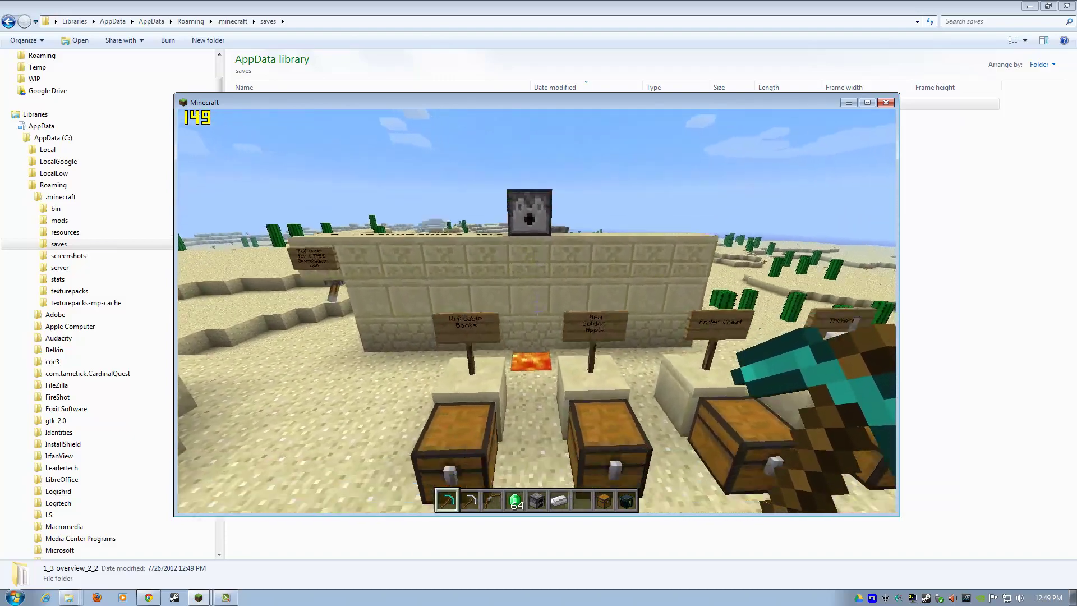
pyautogui.press('w')
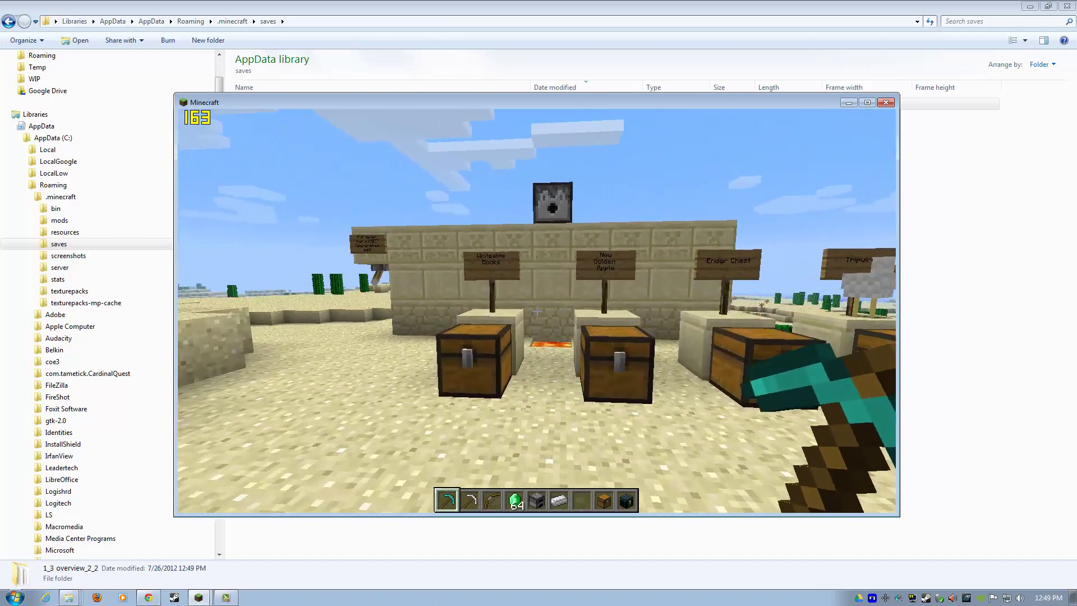
pyautogui.press('d')
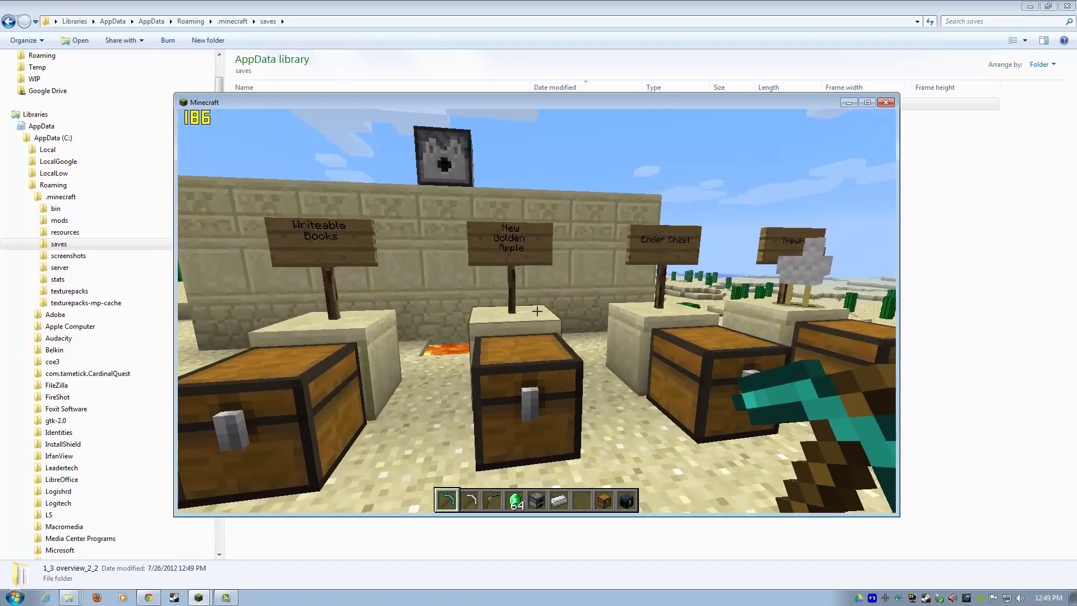
pyautogui.press('d')
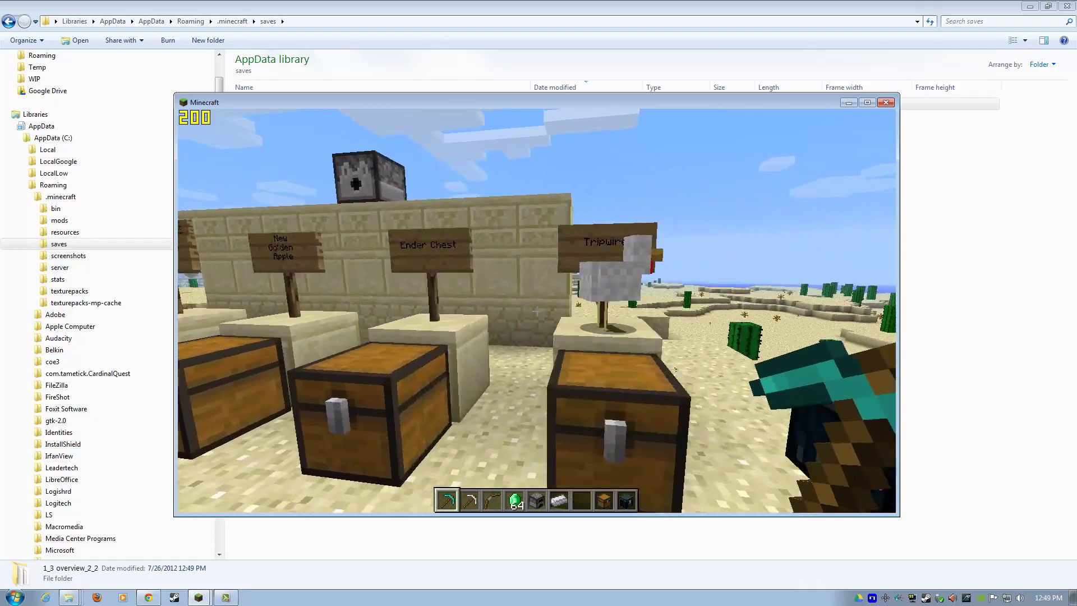
# Hit the chicken by the Tripwire chest, and check the contents of the nearby ender chest
pyautogui.click(537, 312)
pyautogui.press('d')
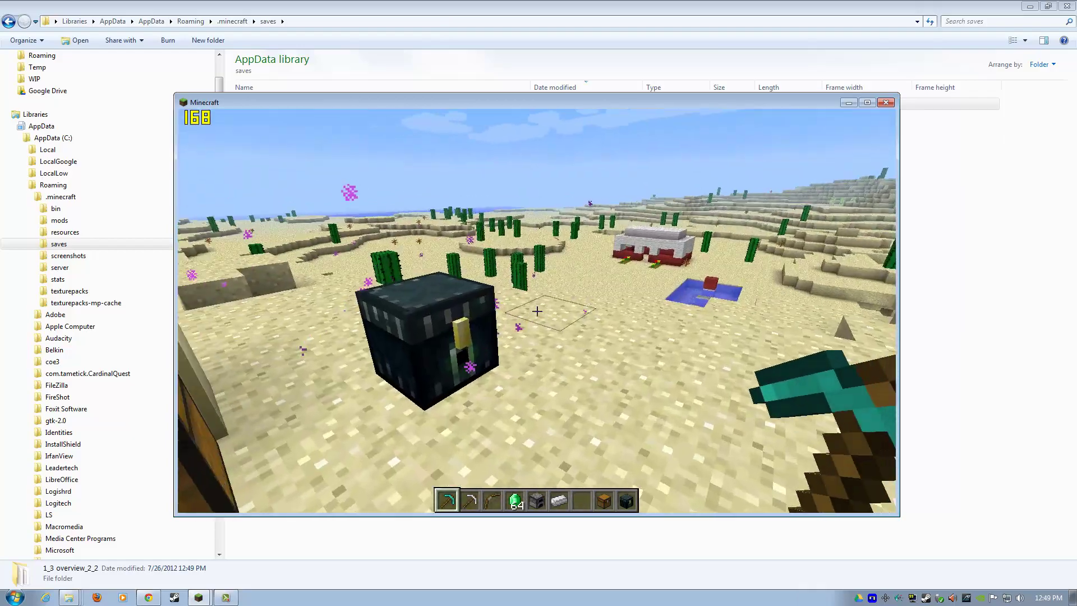
pyautogui.rightClick(537, 311)
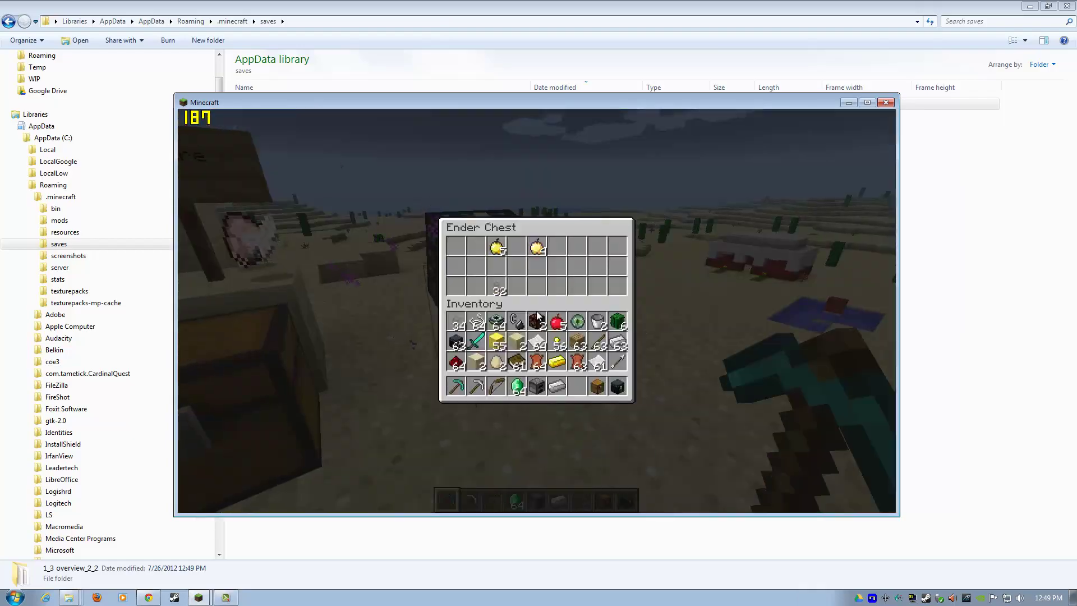
pyautogui.press('Escape')
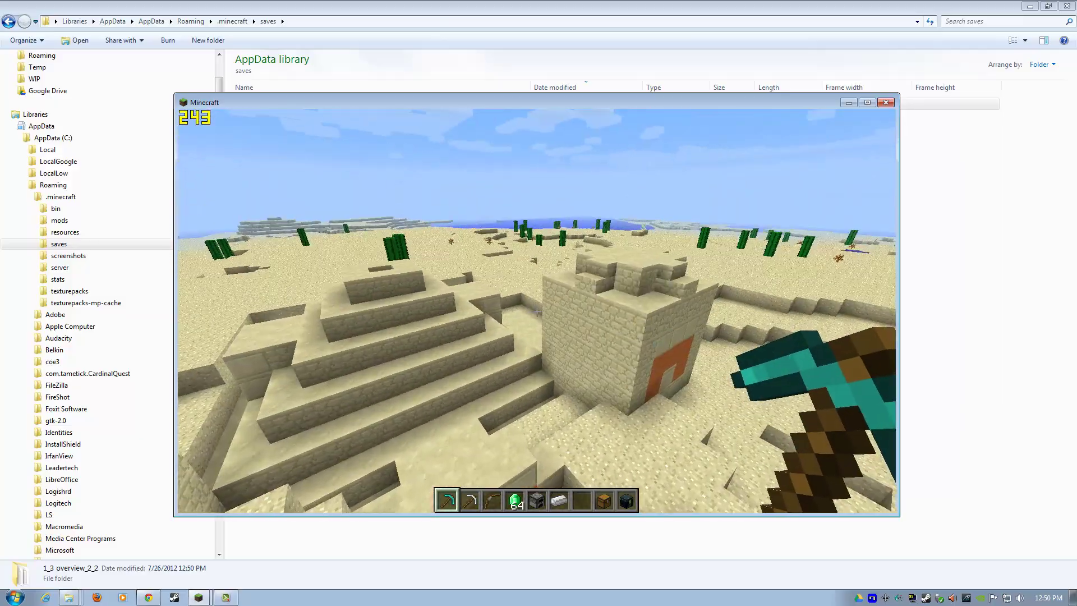
# Go to the villager pit and trigger the Jacuzzi dispenser to release its lava and draw it back in
pyautogui.press('a')
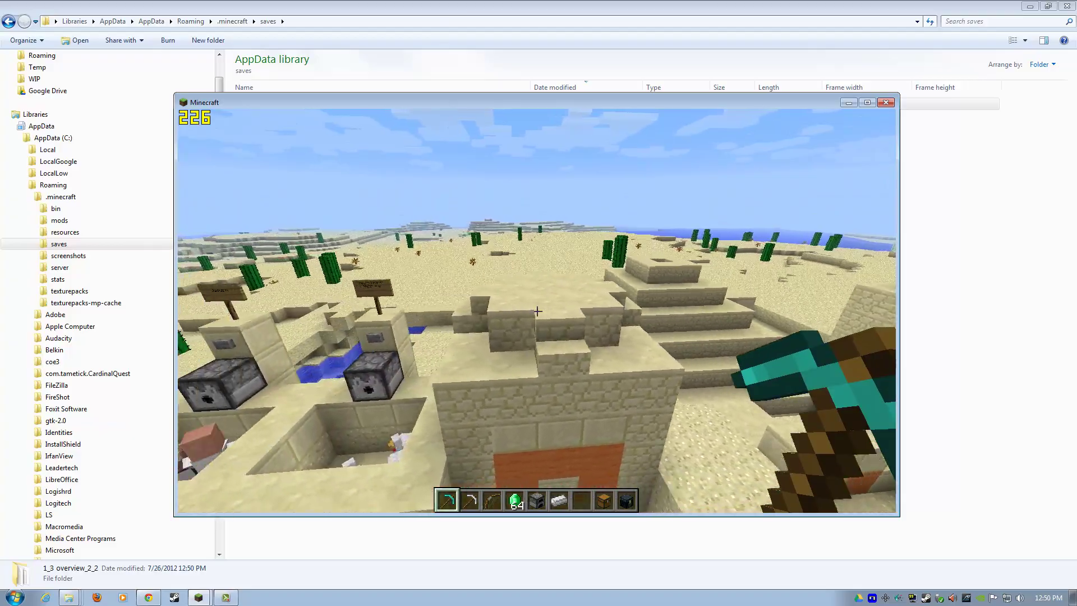
pyautogui.press('w')
pyautogui.press('shift')
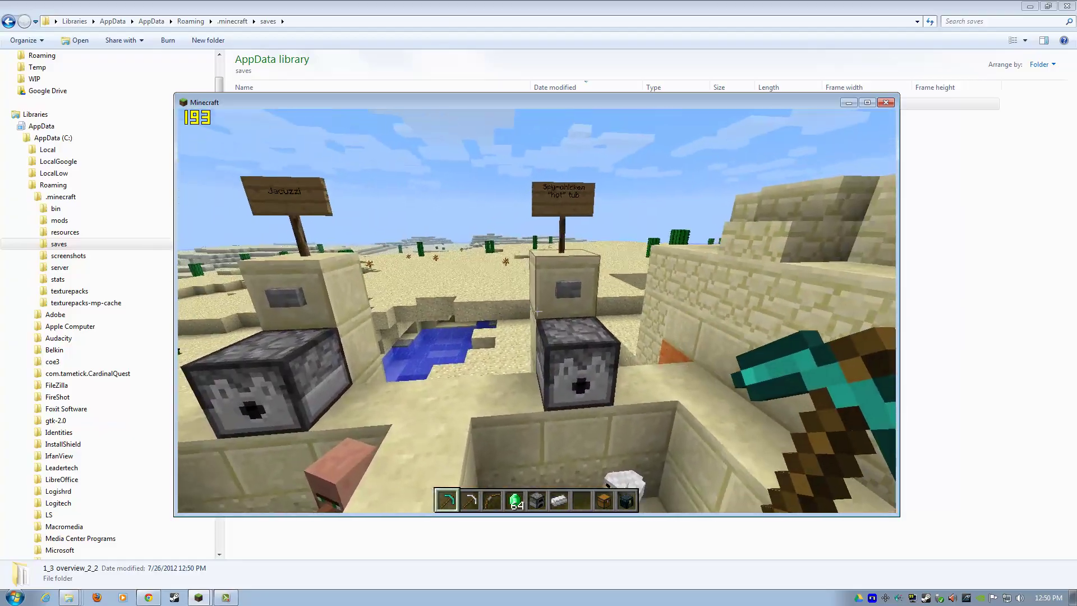
pyautogui.press('w')
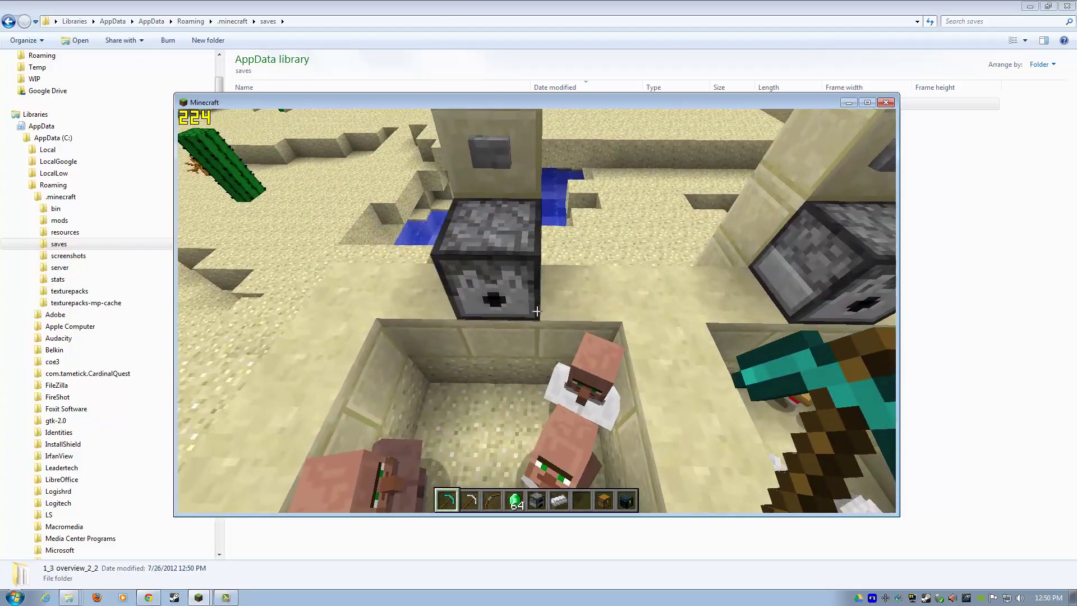
pyautogui.press('d')
pyautogui.rightClick(537, 311)
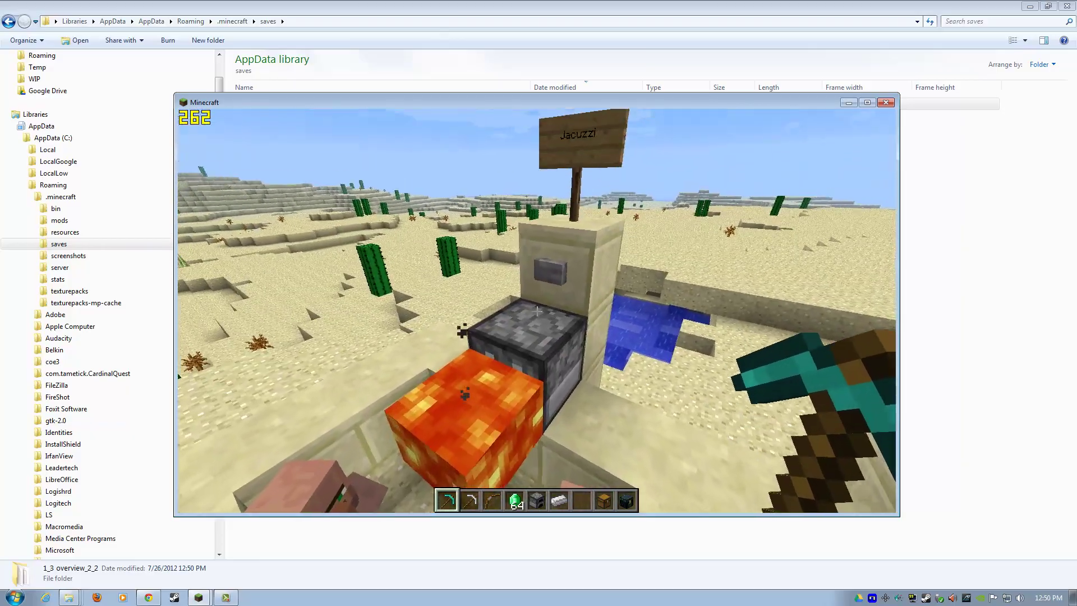
pyautogui.rightClick(537, 311)
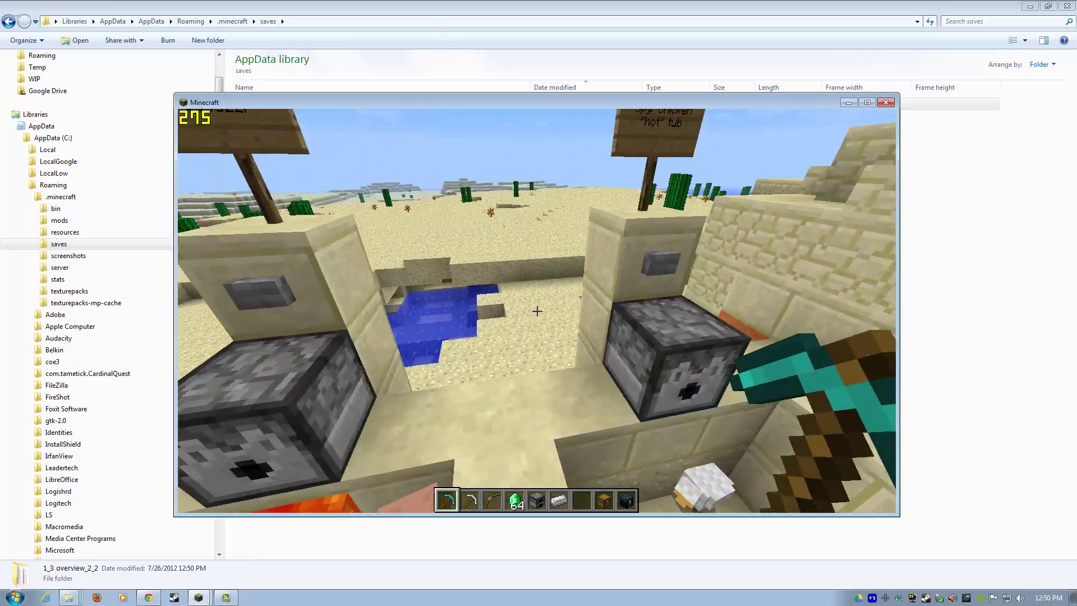
# Trigger the Spy-chicken "hot" tub dispenser to release its water and draw it back in, and back away from the pits
pyautogui.rightClick(537, 311)
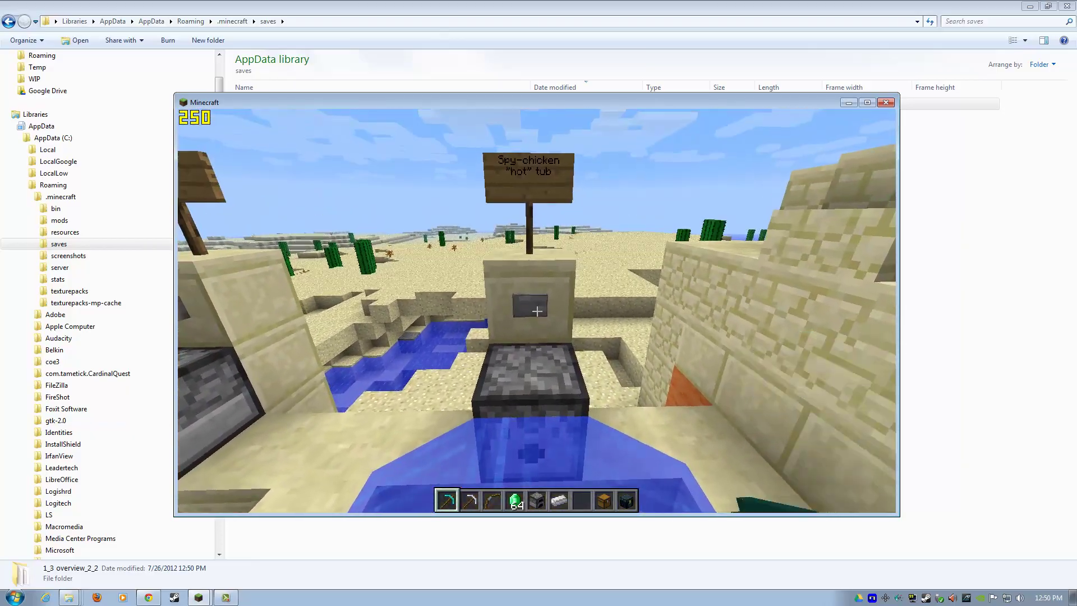
pyautogui.rightClick(537, 311)
pyautogui.press('s')
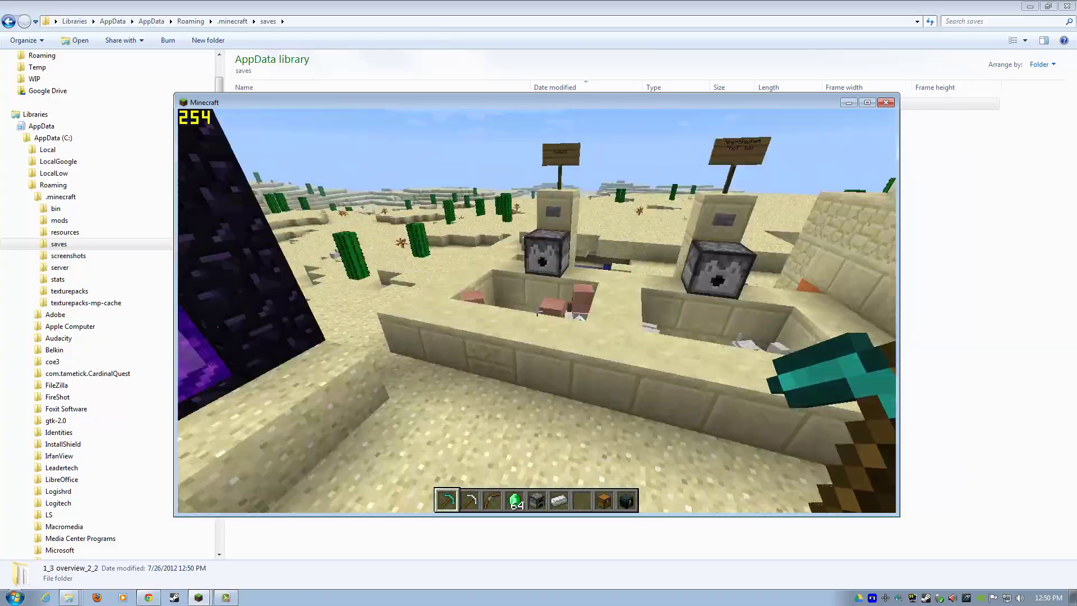
# Walk past the nether portal and nether wart patch to examine the ore wall and rows of signed chests
pyautogui.press('w')
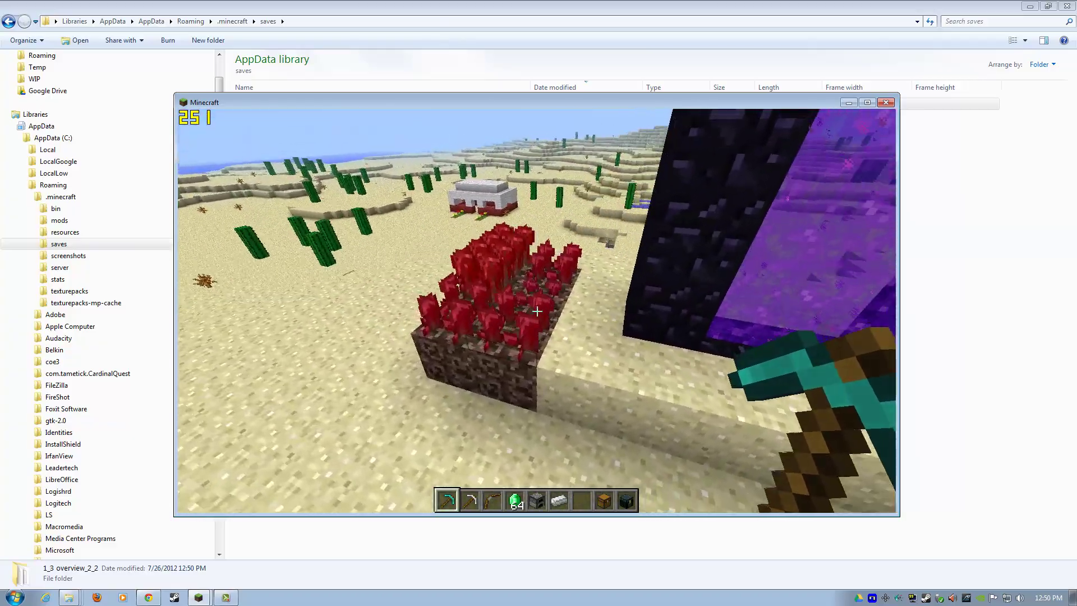
pyautogui.press('a')
pyautogui.press('w')
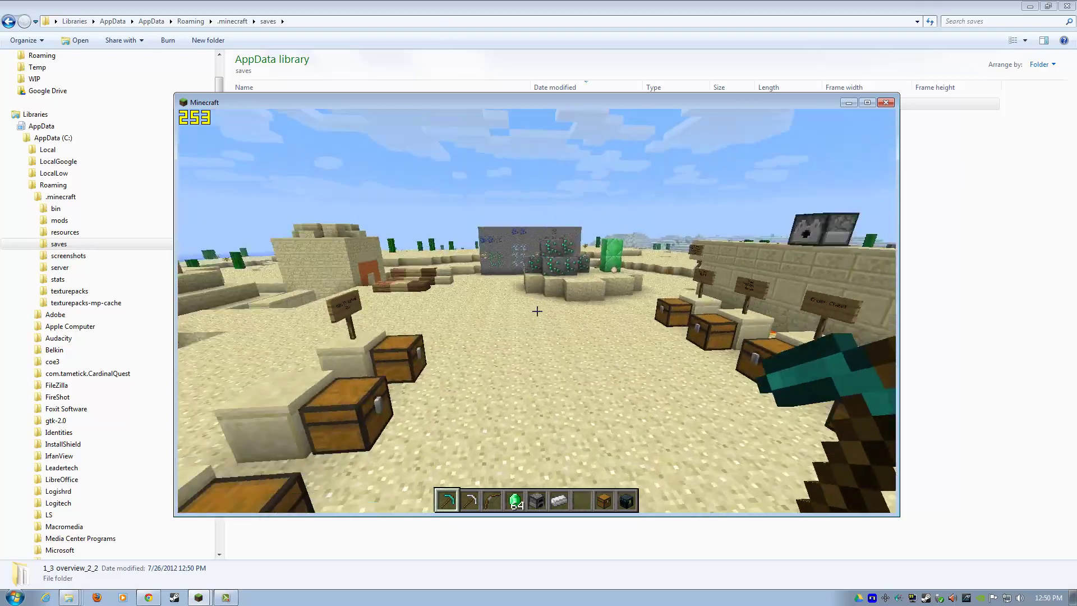
pyautogui.press('w')
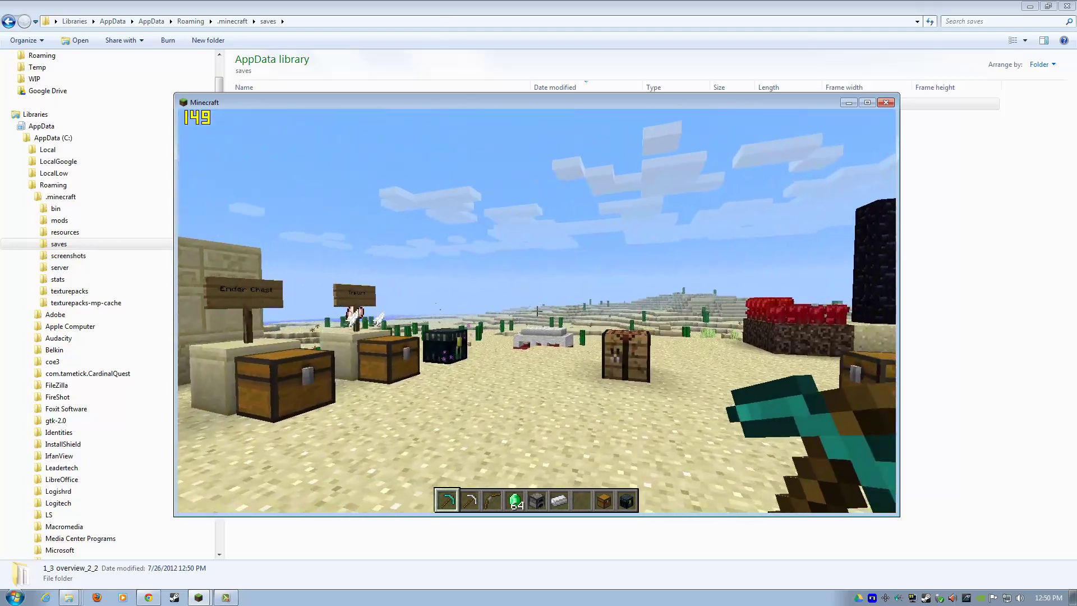
pyautogui.press('s')
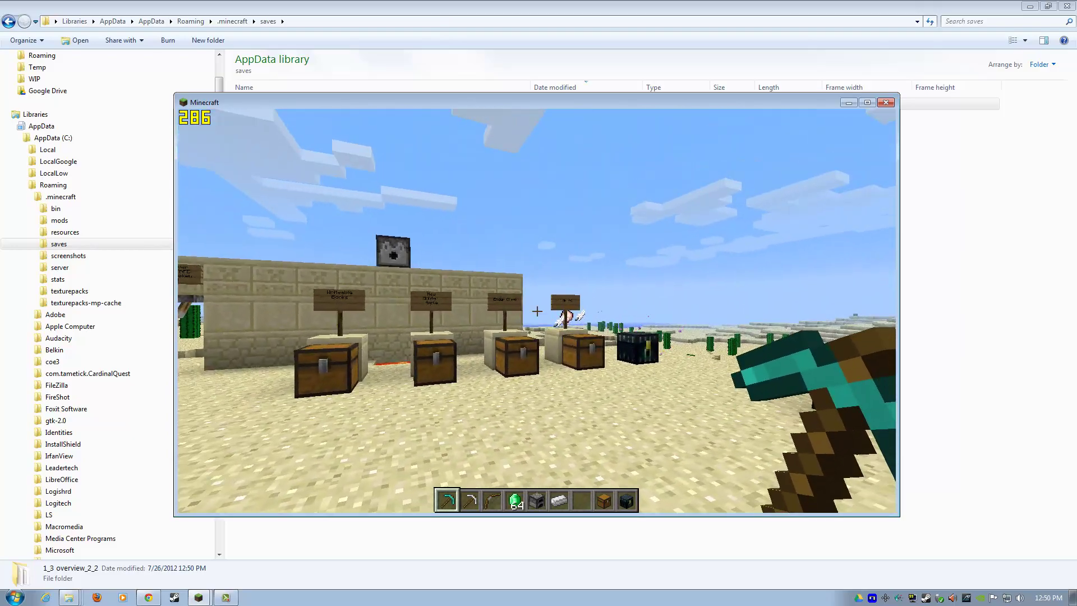
pyautogui.press('w')
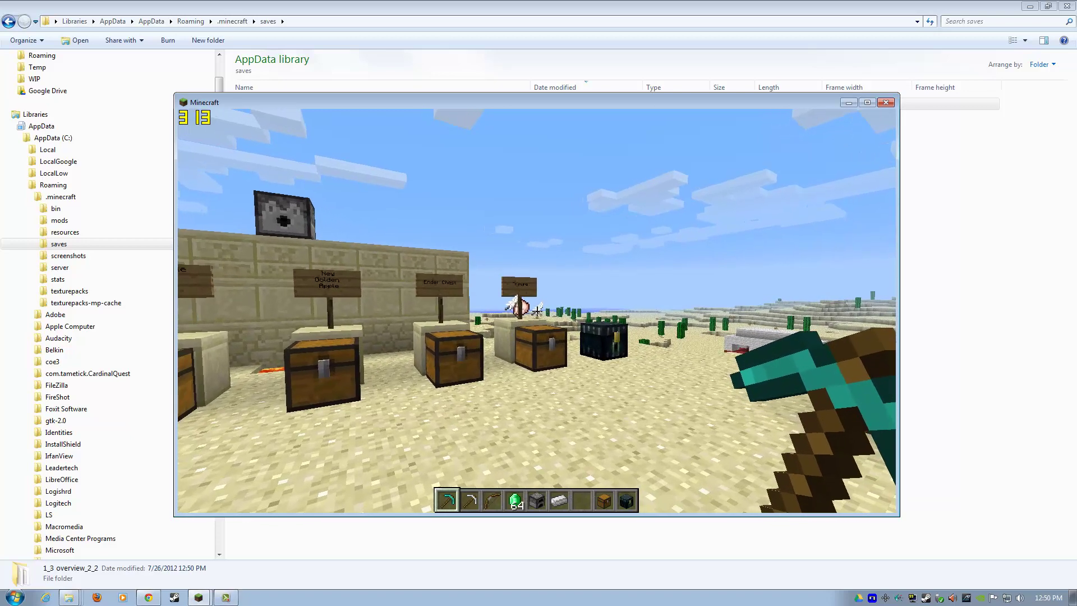
# Save and quit the 1.3 overview world, and quit Minecraft
pyautogui.press('Escape')
pyautogui.click(541, 339)
pyautogui.click(587, 368)
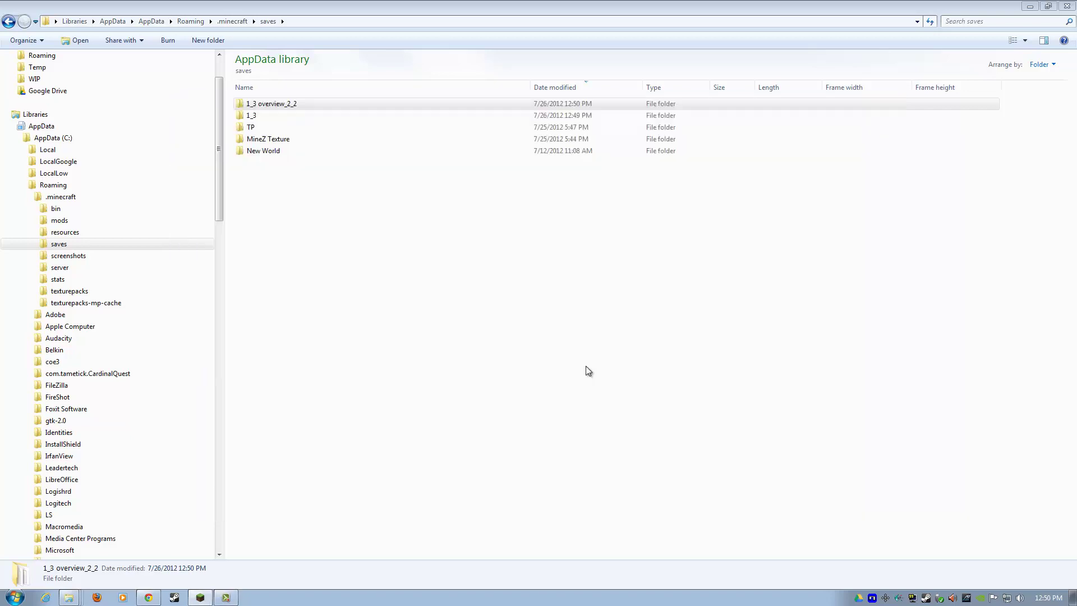
# Go to the bin folder inside .minecraft and select minecraft.jar
pyautogui.click(223, 25)
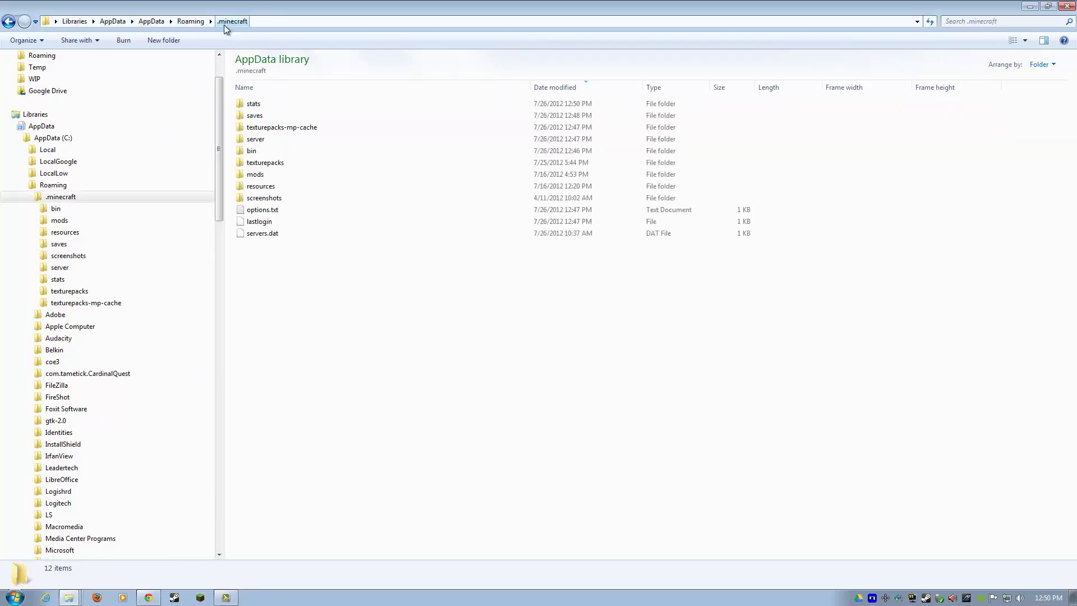
pyautogui.doubleClick(255, 150)
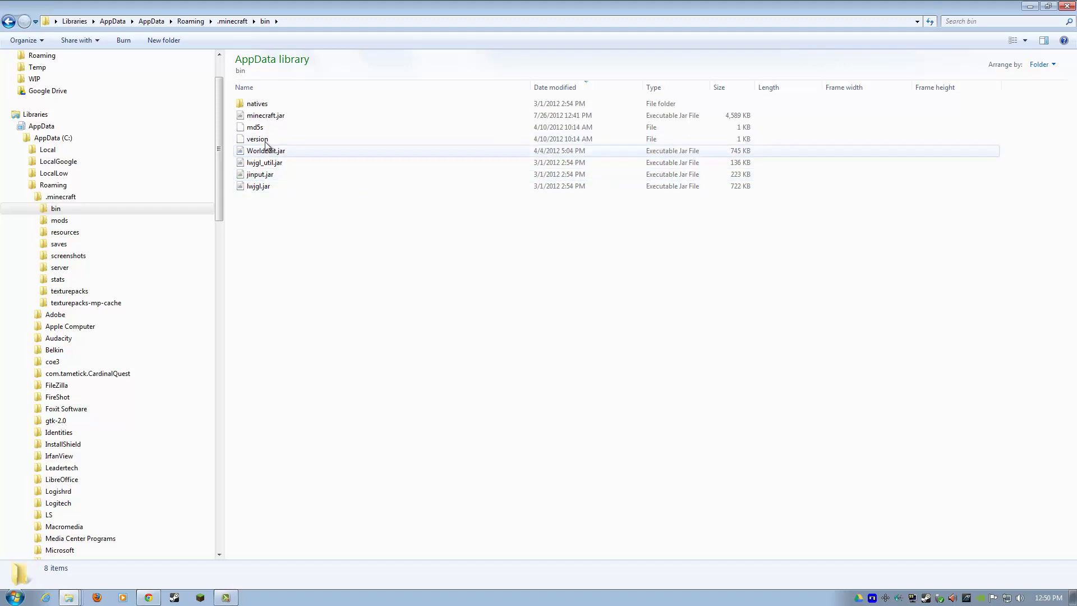
pyautogui.click(275, 116)
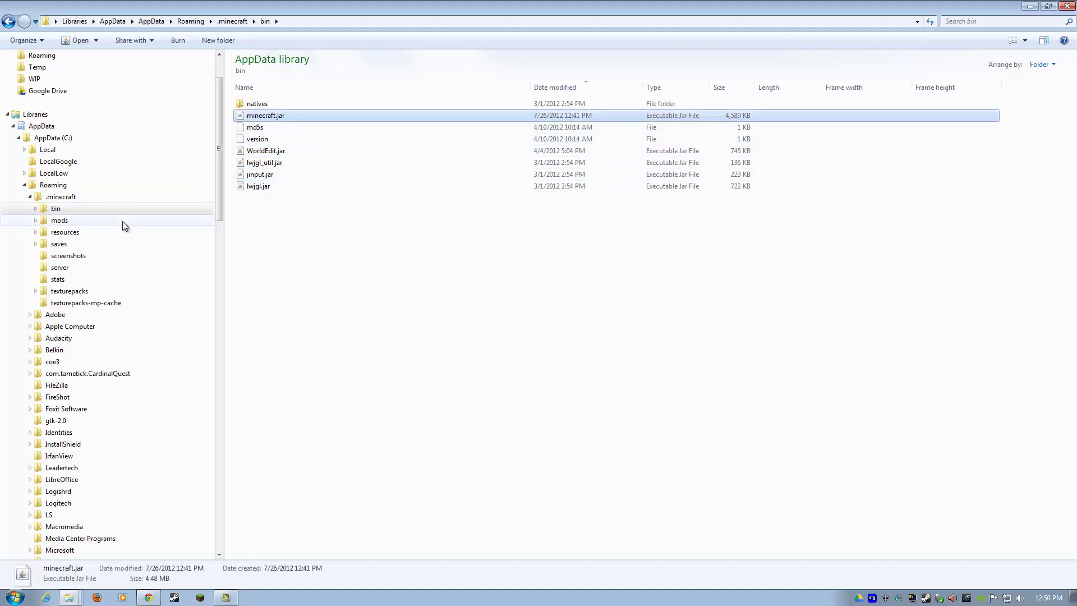
# Collapse the .minecraft folder tree and open the minecraft_BAK backup folder in Roaming to view its contents
pyautogui.click(30, 198)
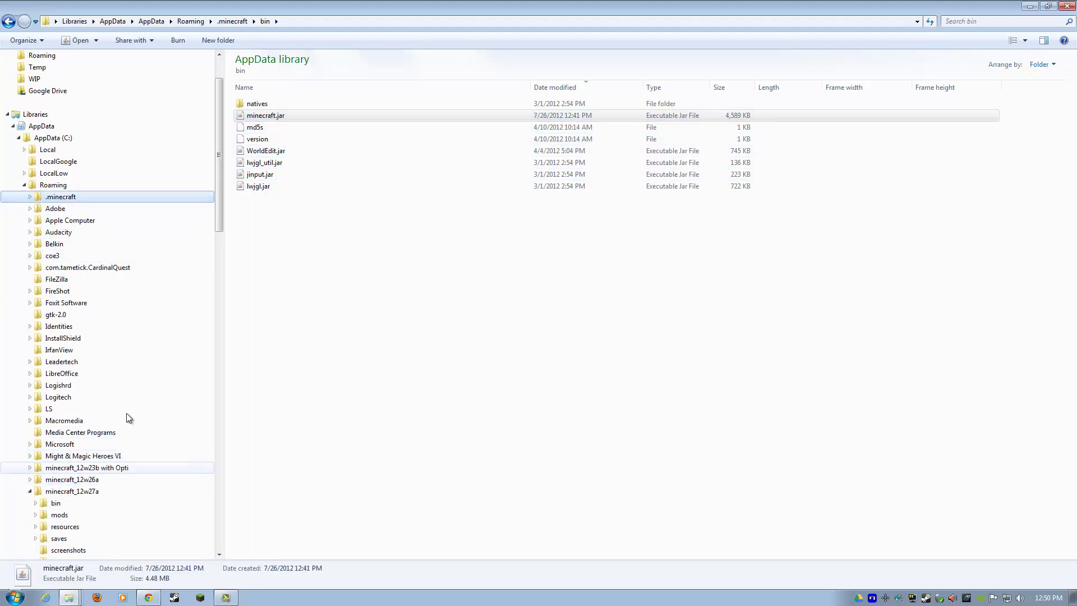
pyautogui.scroll(-5, 115, 457)
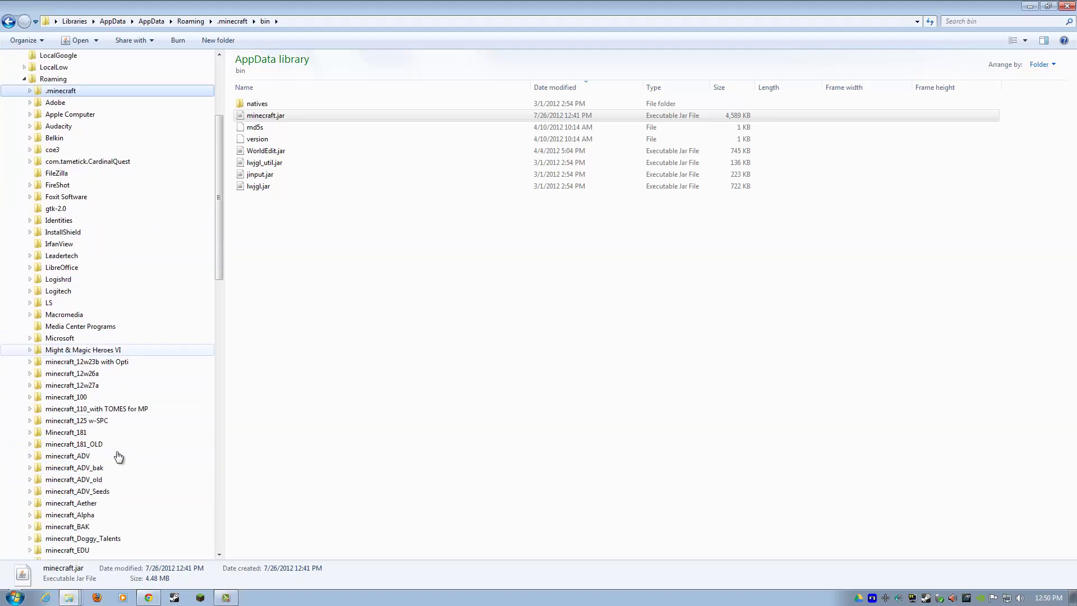
pyautogui.click(92, 457)
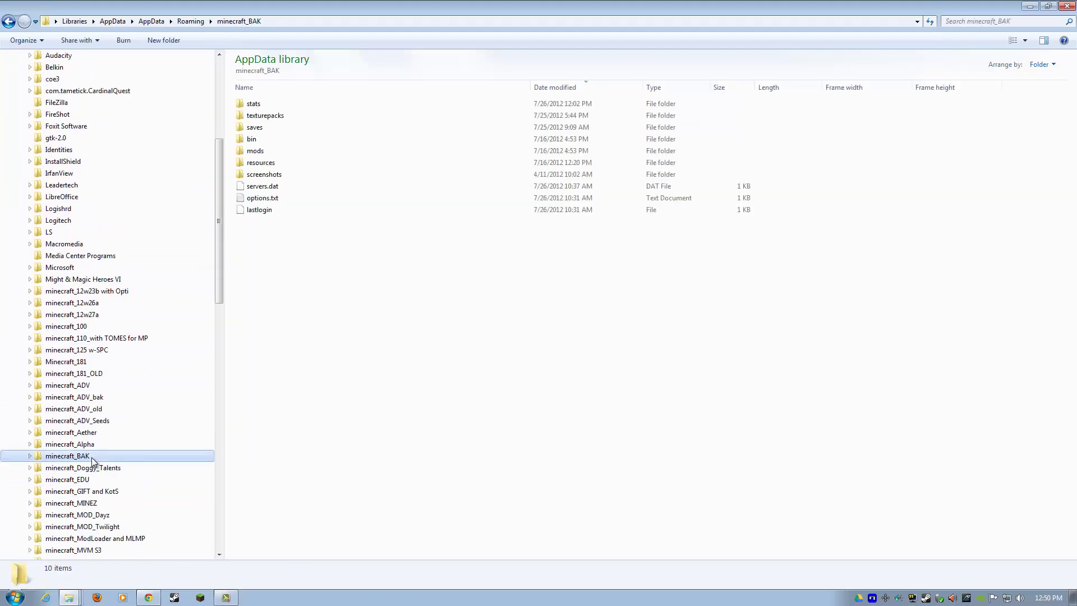
pyautogui.moveTo(222, 227); pyautogui.dragTo(222, 138)
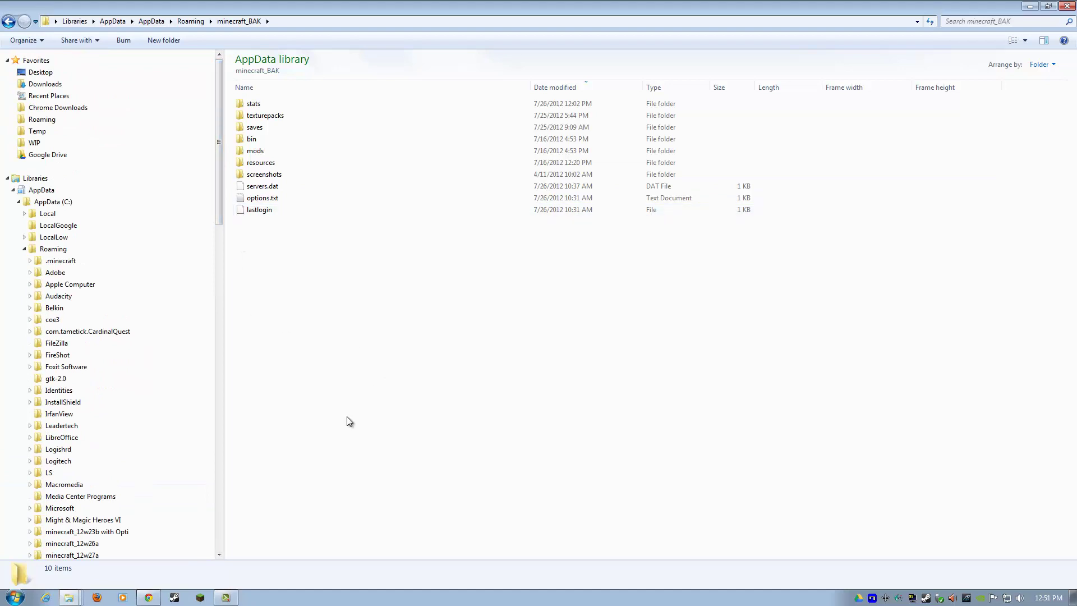
# Switch to Chrome and read the Reddit post "Planned for the next update" from the General changes to the block changes
pyautogui.click(148, 598)
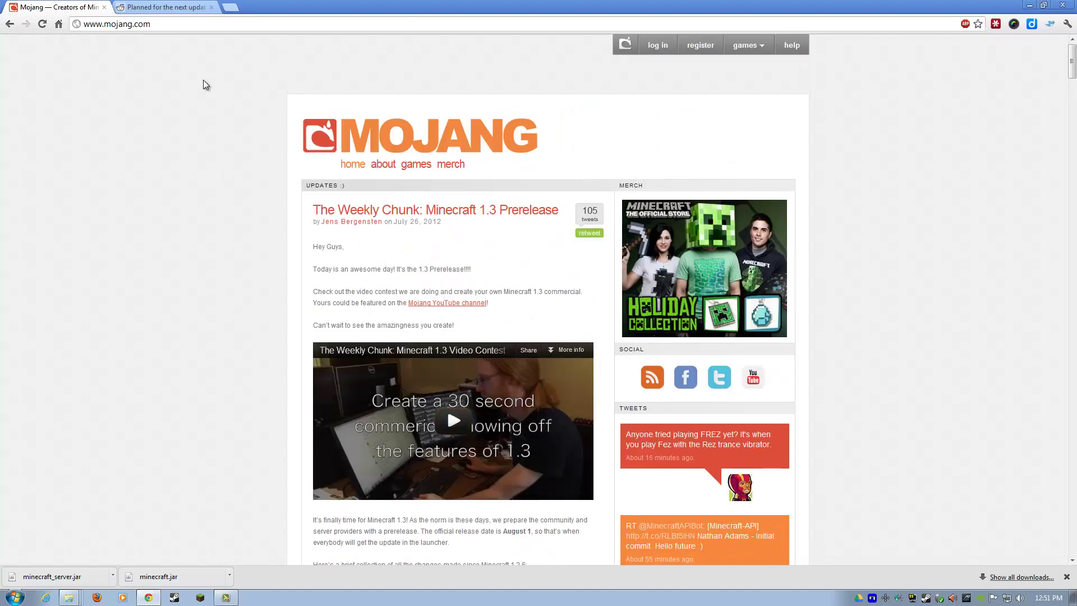
pyautogui.click(173, 9)
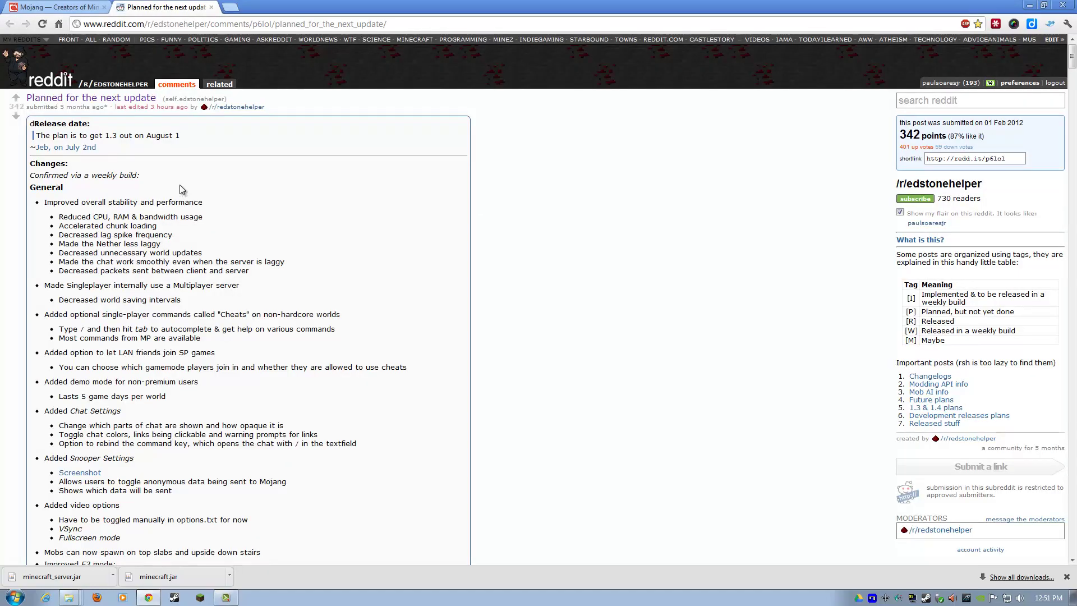
pyautogui.scroll(-3, 180, 184)
pyautogui.scroll(1, 180, 186)
pyautogui.scroll(-15, 218, 218)
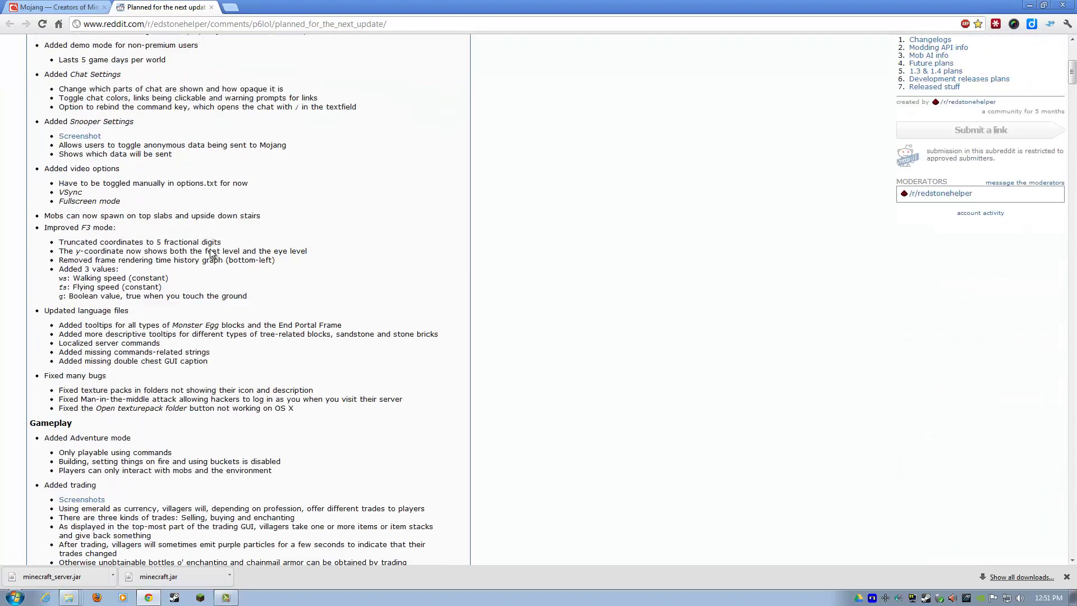
pyautogui.scroll(-15, 211, 248)
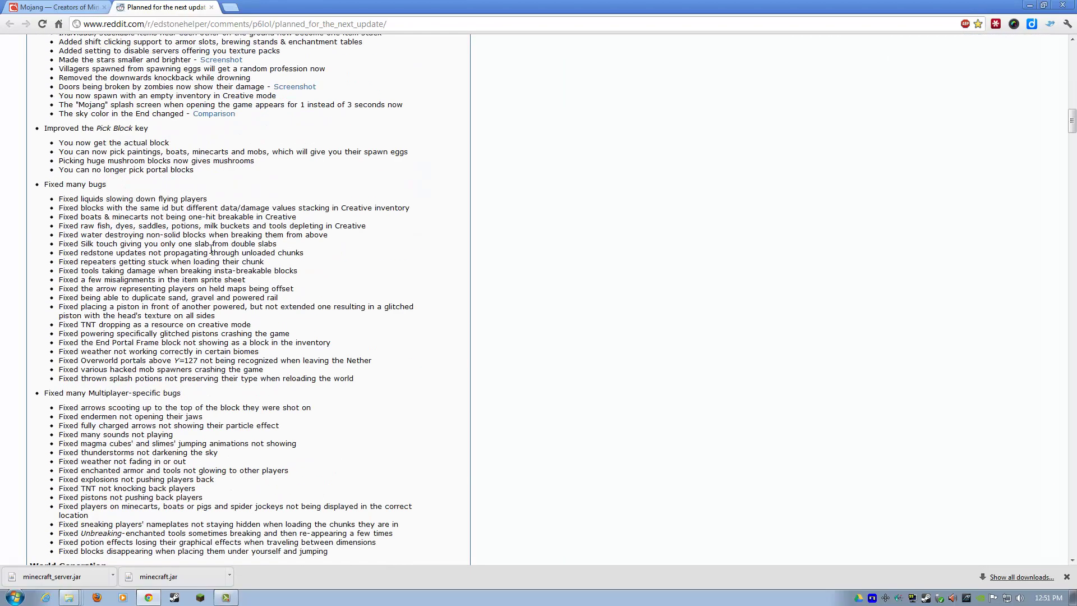
pyautogui.scroll(-15, 211, 254)
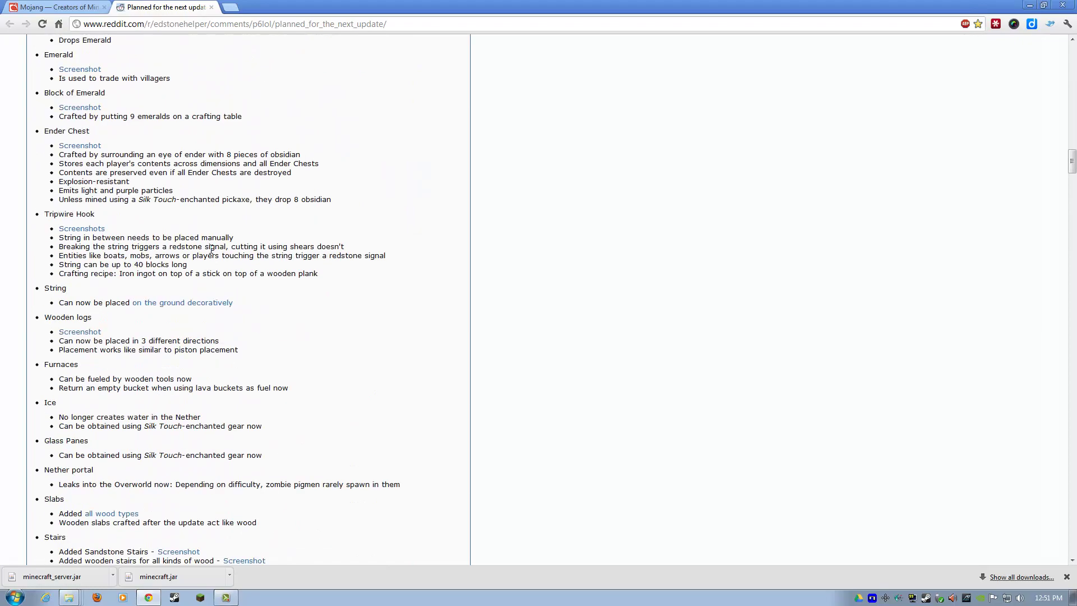
# Dismiss the finished downloads, read the change list through Mobs and the 1.4 section, and return to its beginning
pyautogui.click(1067, 576)
pyautogui.scroll(-6, 340, 295)
pyautogui.scroll(-10, 338, 294)
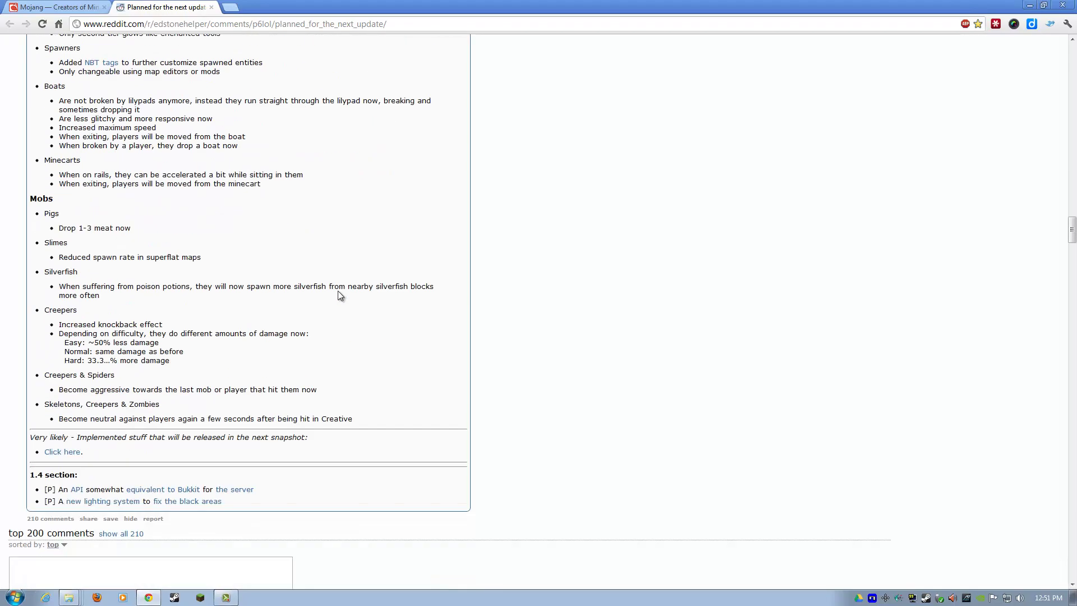
pyautogui.scroll(11, 339, 294)
pyautogui.scroll(20, 339, 294)
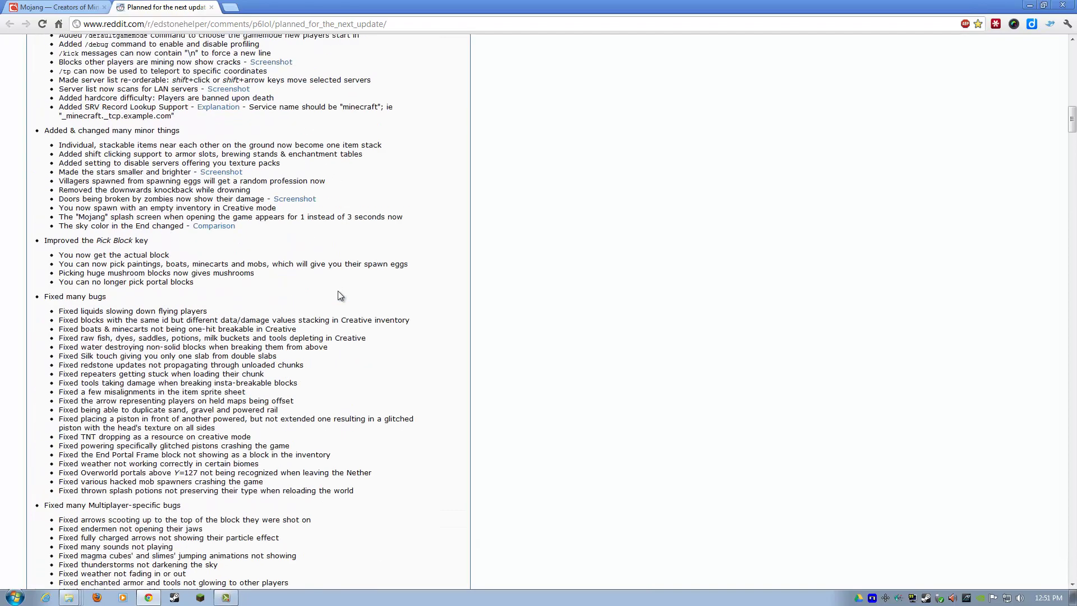
pyautogui.scroll(15, 357, 291)
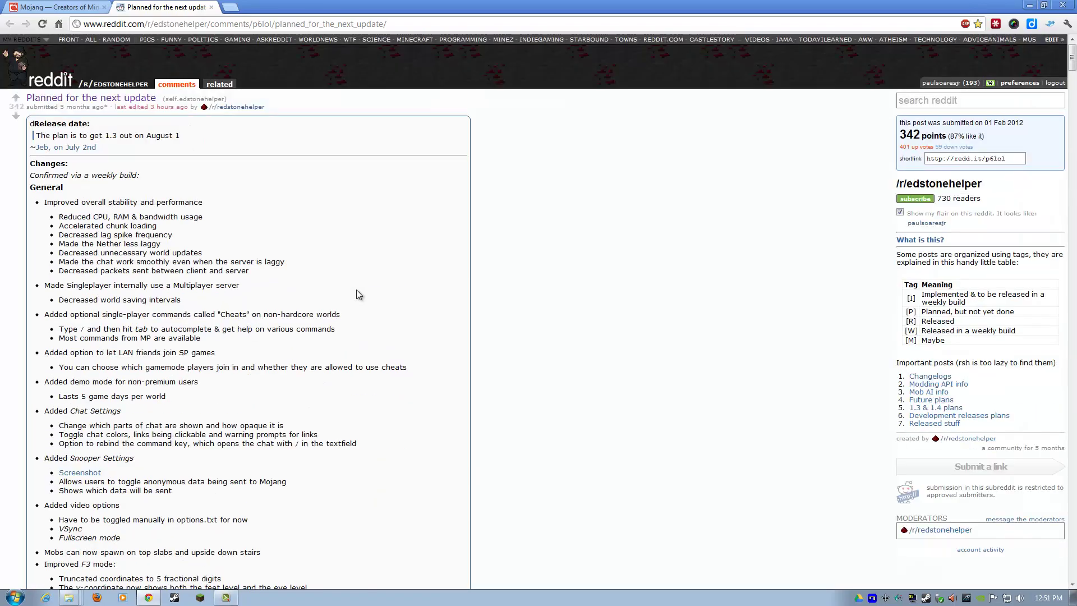